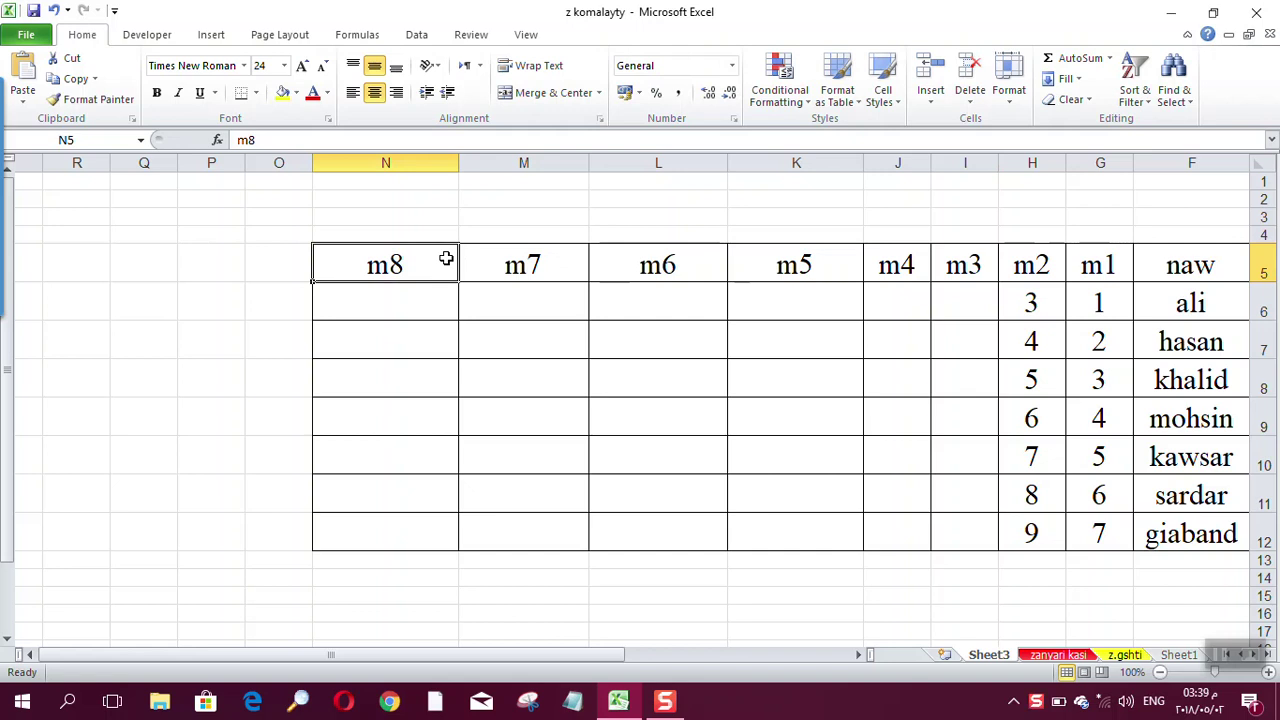
Step: Enter 5 and 6 as the first two m3 values and fill the series down the column to row 12
click(966, 293)
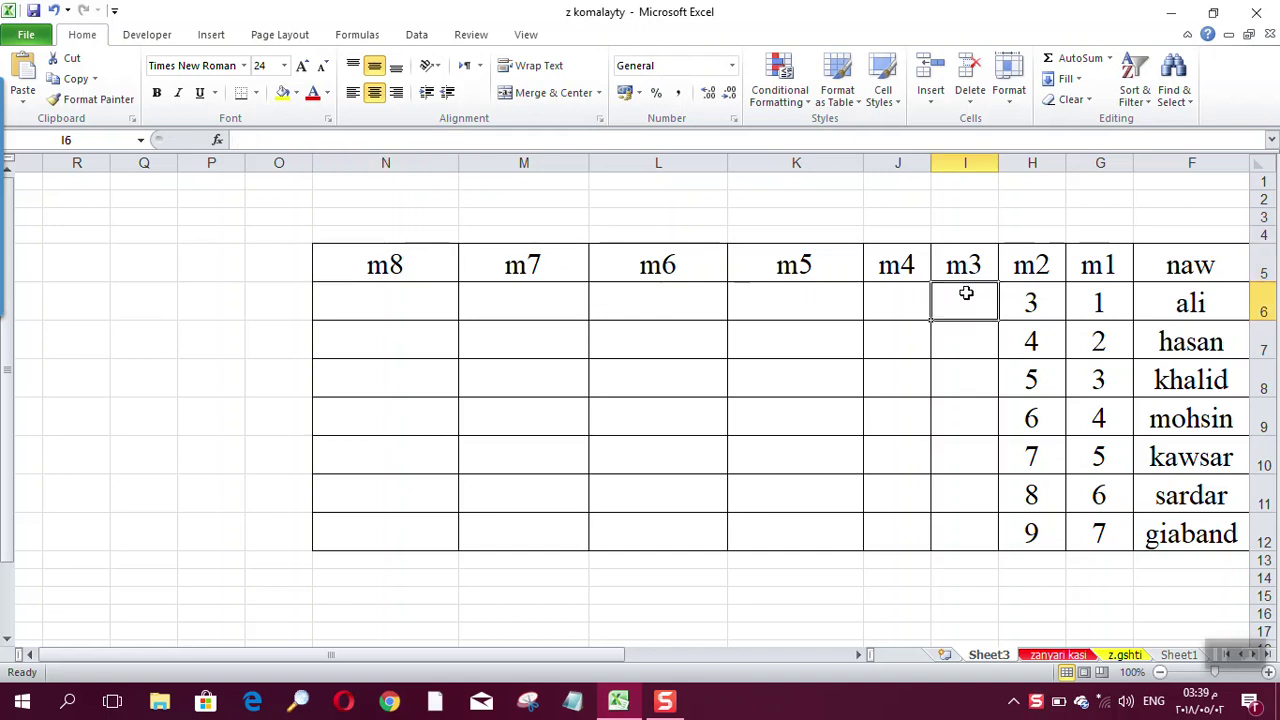
text(5)
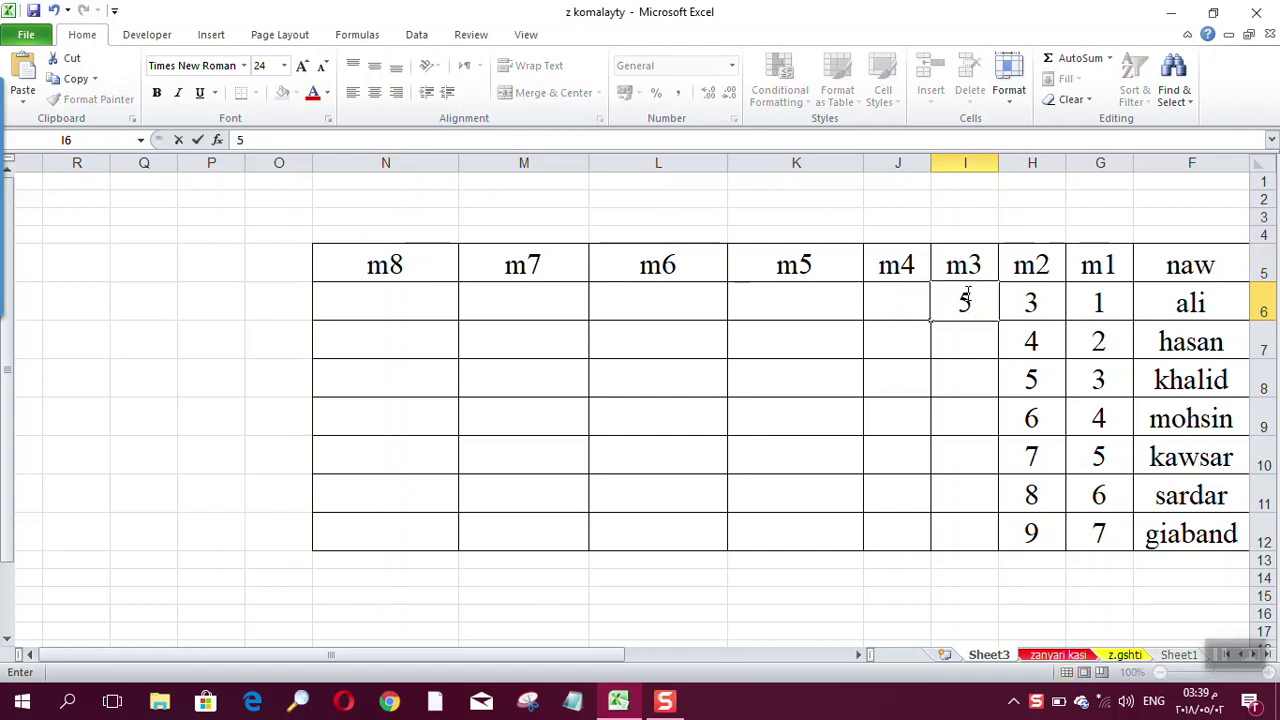
key(Return)
text(6)
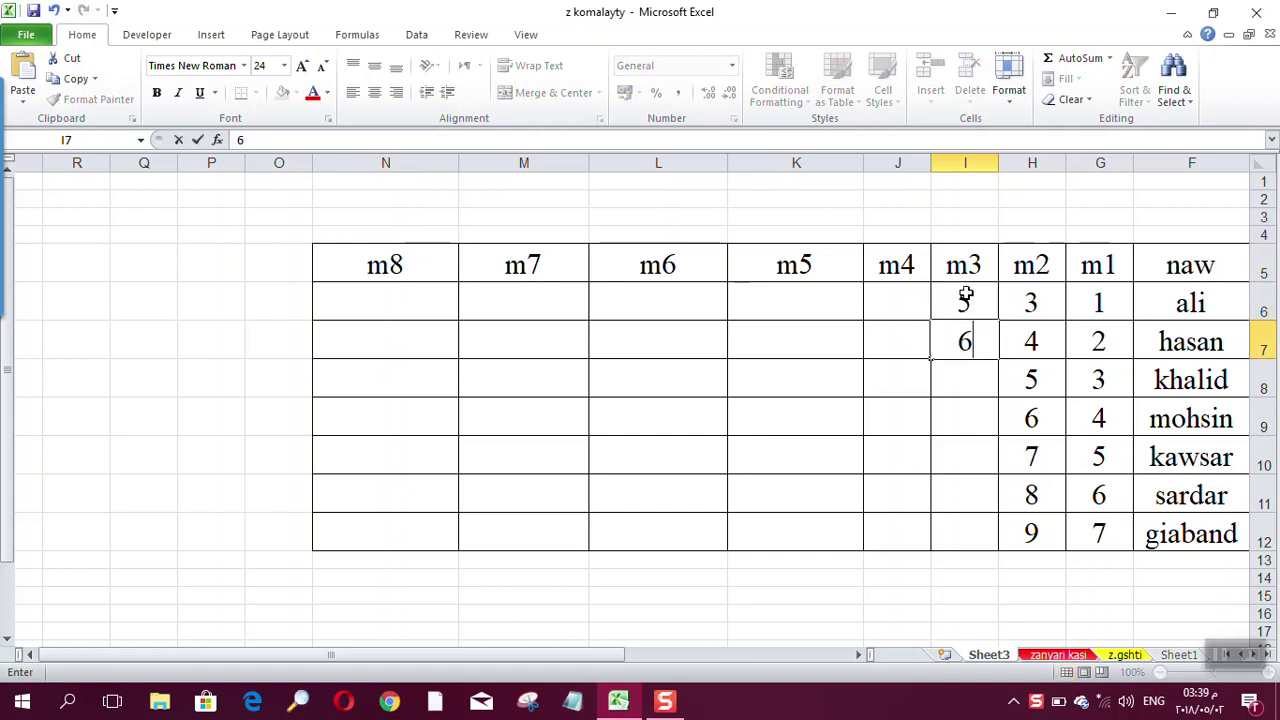
drag(966, 294, 938, 351)
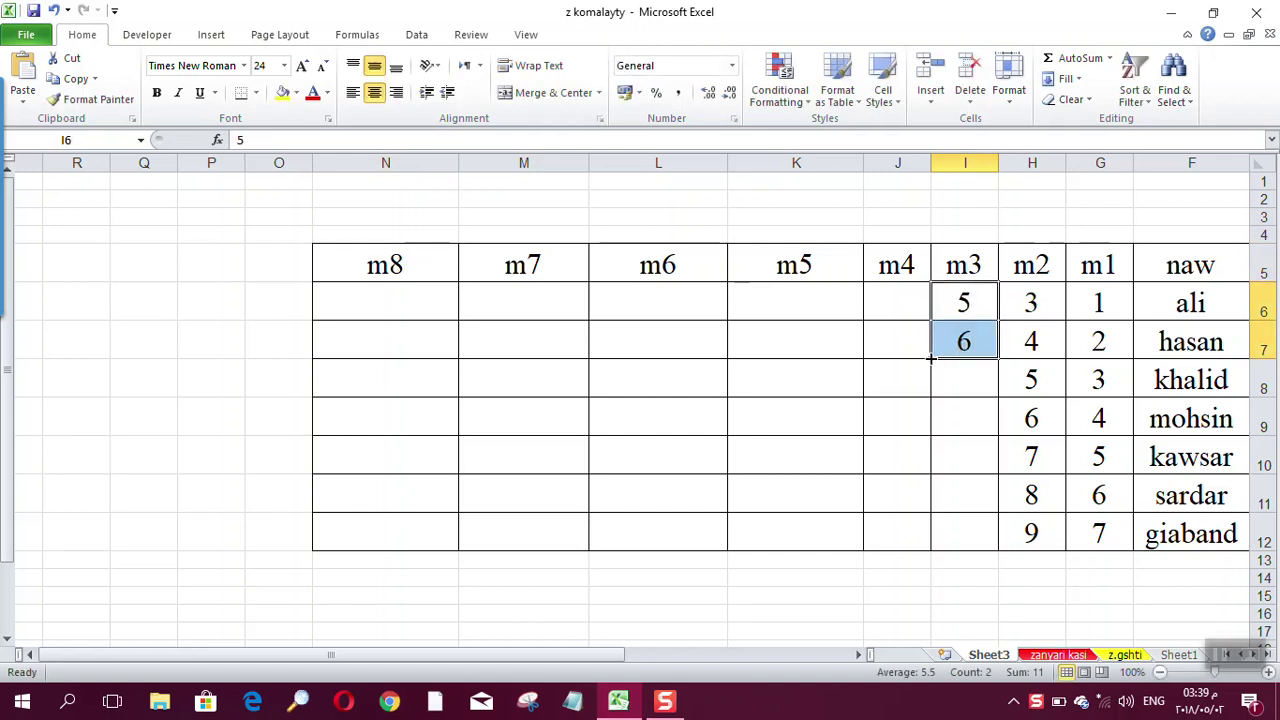
double_click(997, 359)
Step: Review the table's first data row cell by cell, from the name through columns m1 to m8
click(874, 306)
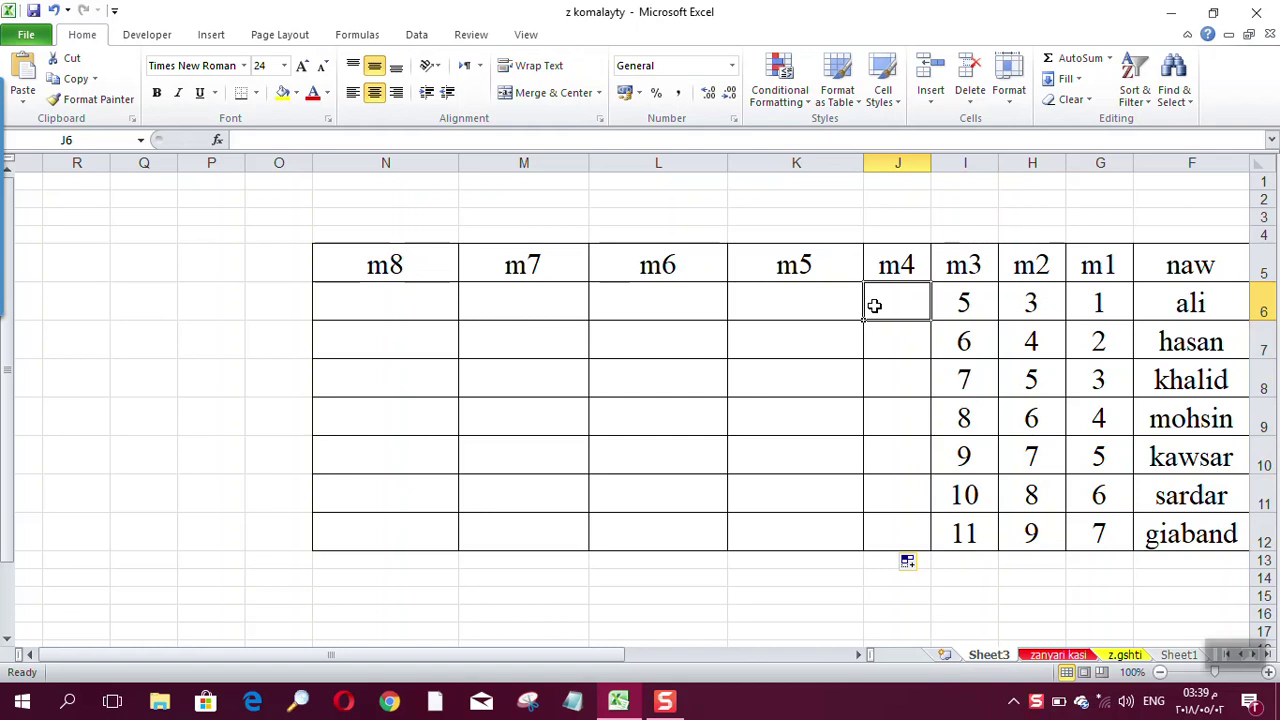
click(1206, 302)
click(1108, 268)
click(1103, 308)
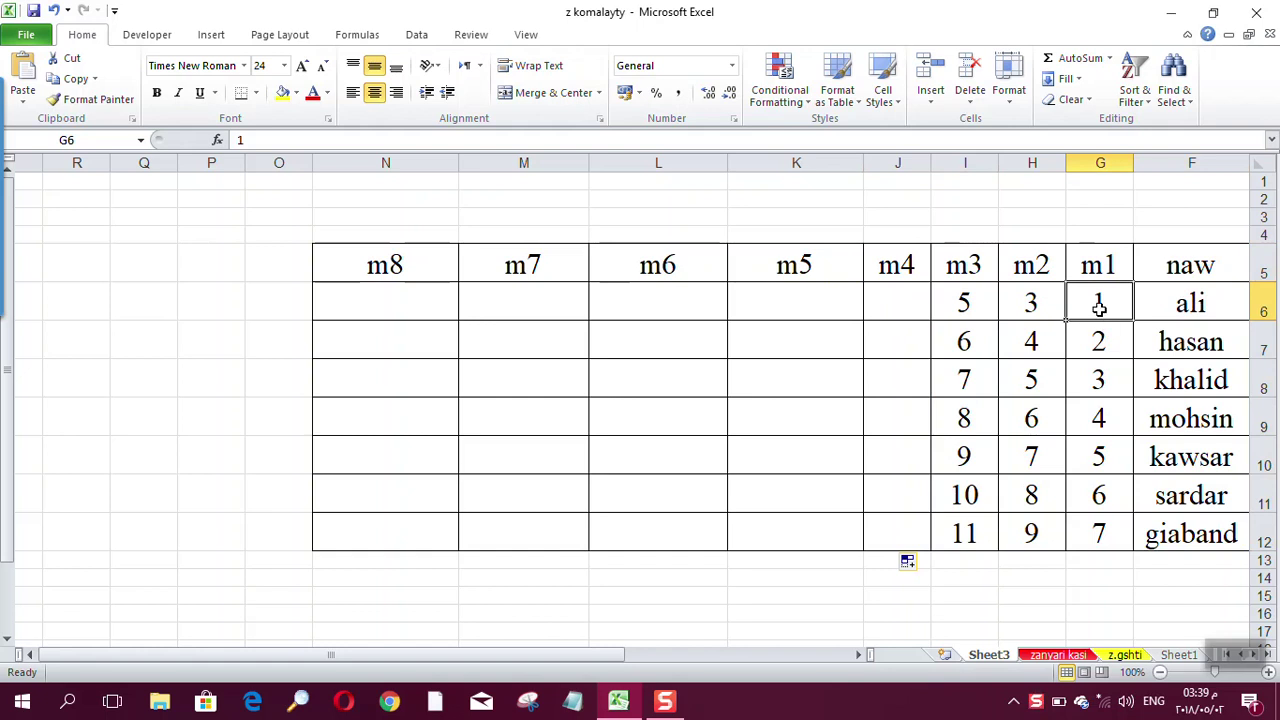
click(1033, 302)
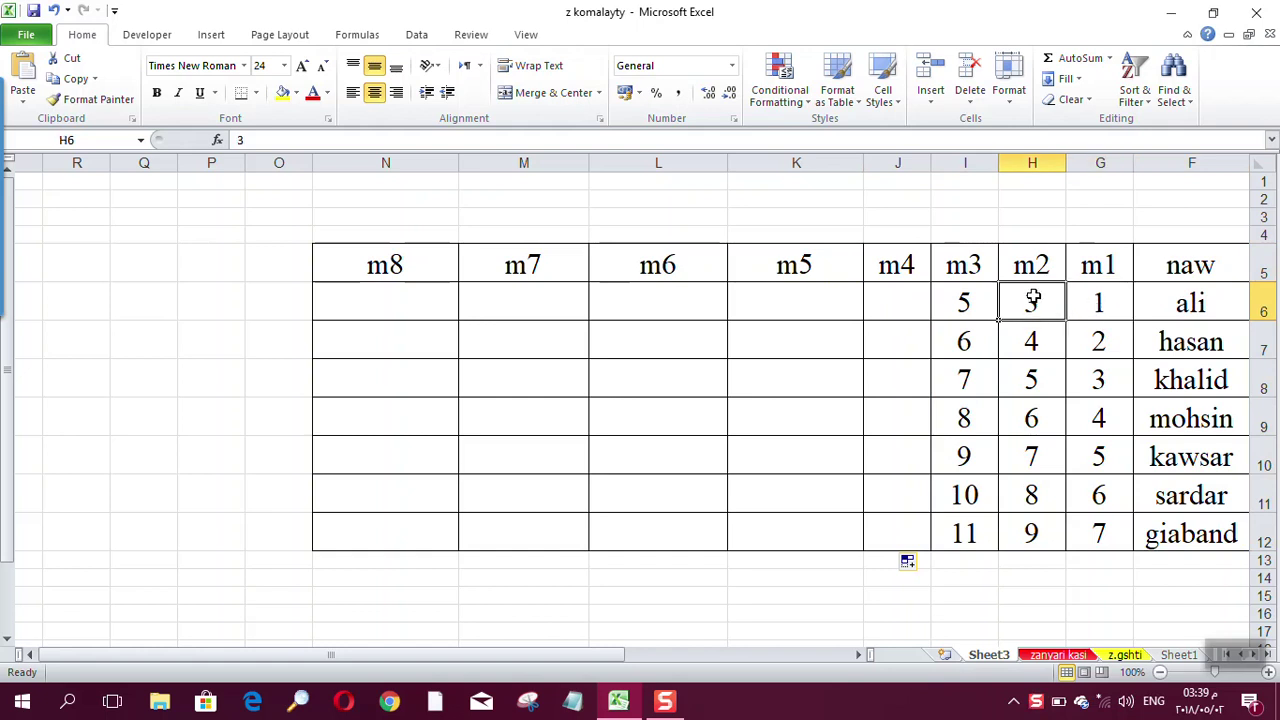
click(966, 300)
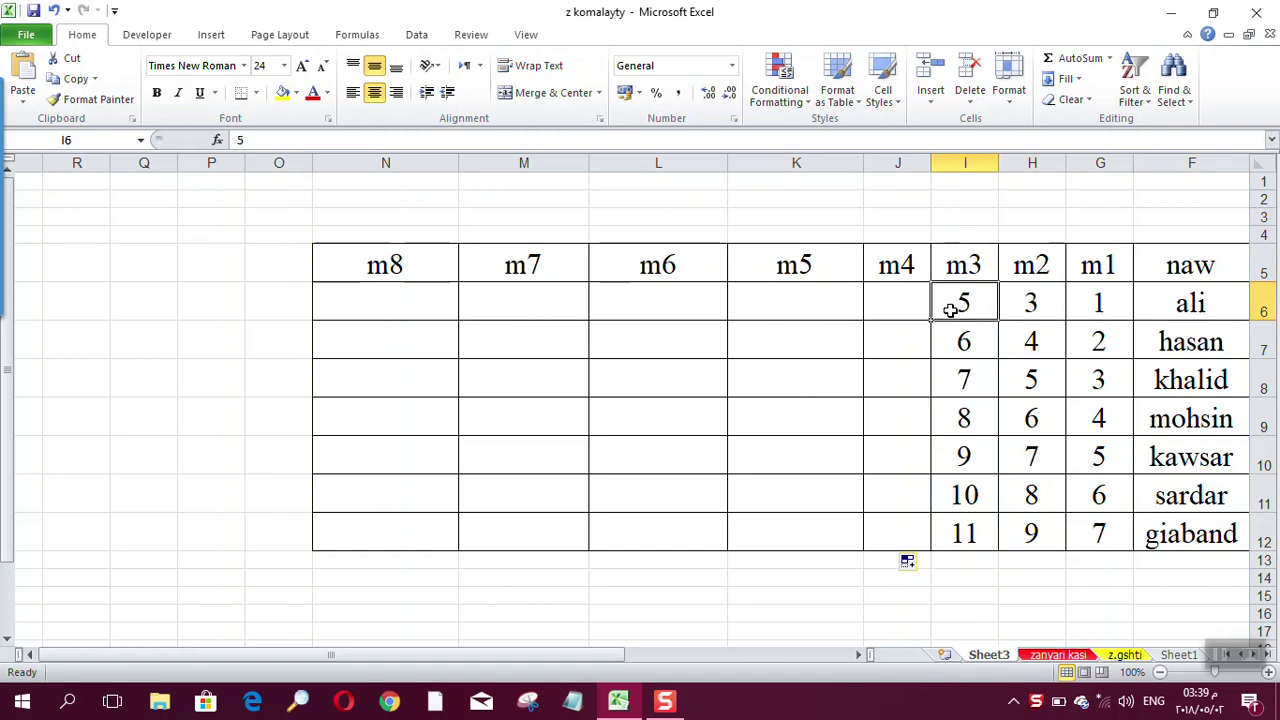
click(904, 308)
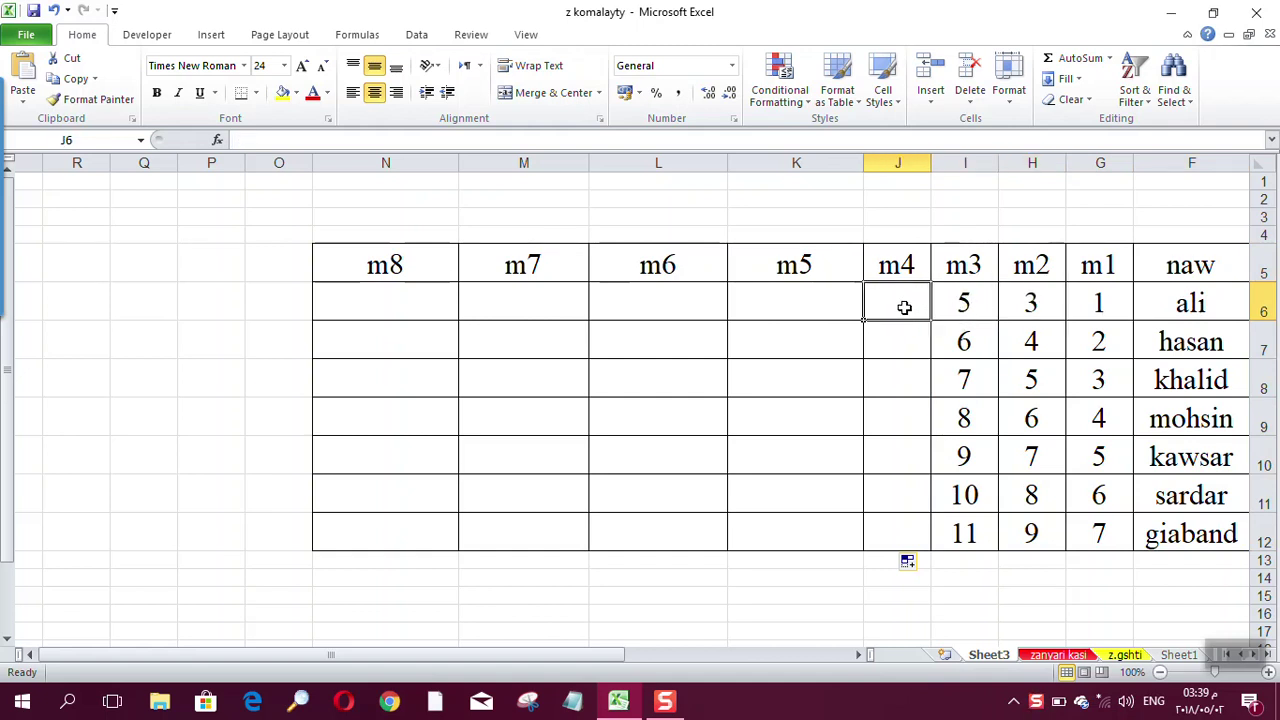
click(834, 302)
click(695, 298)
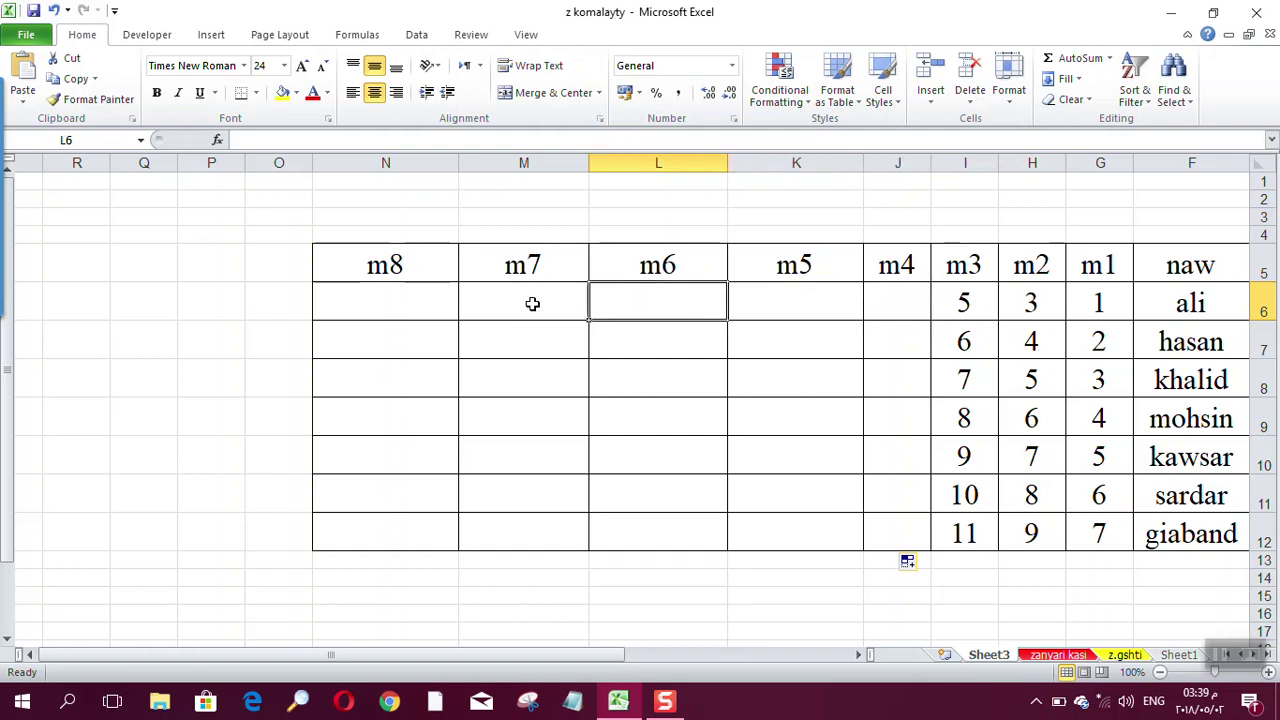
click(525, 299)
click(439, 298)
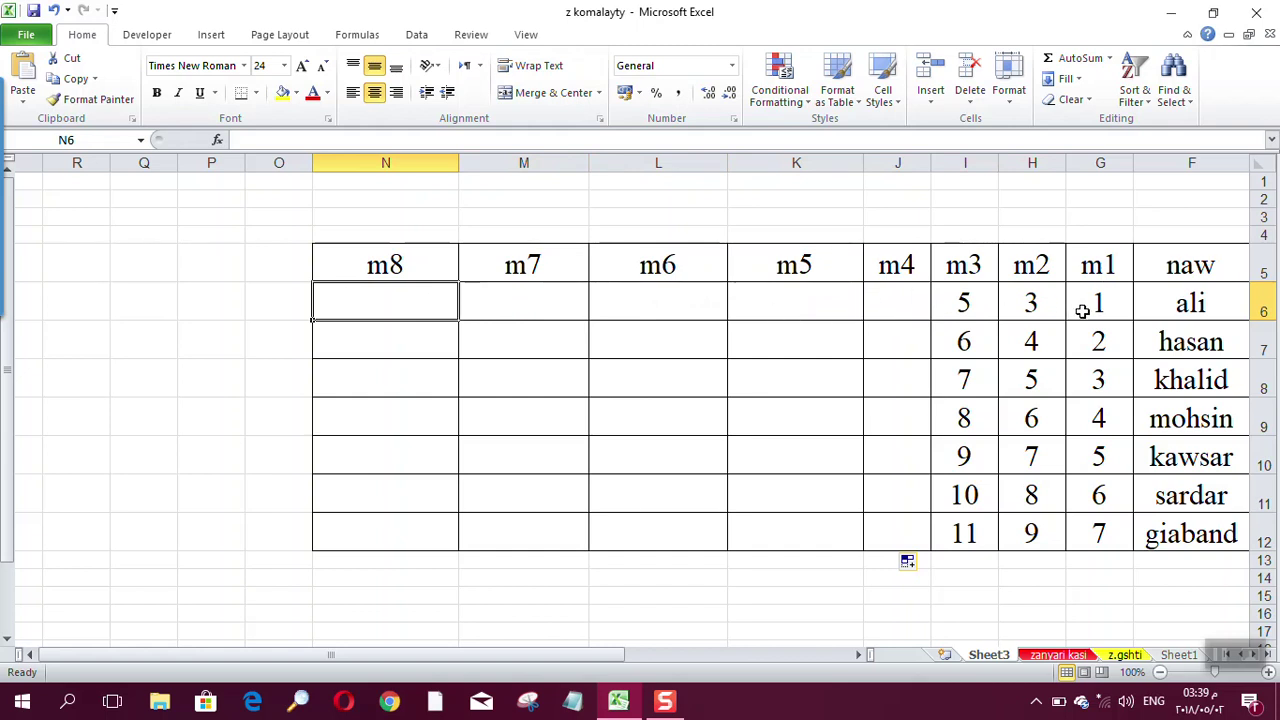
Step: Copy the m1 to m3 values in G6:I12 and paste them starting at J6 and again starting at M6
drag(1098, 304, 995, 530)
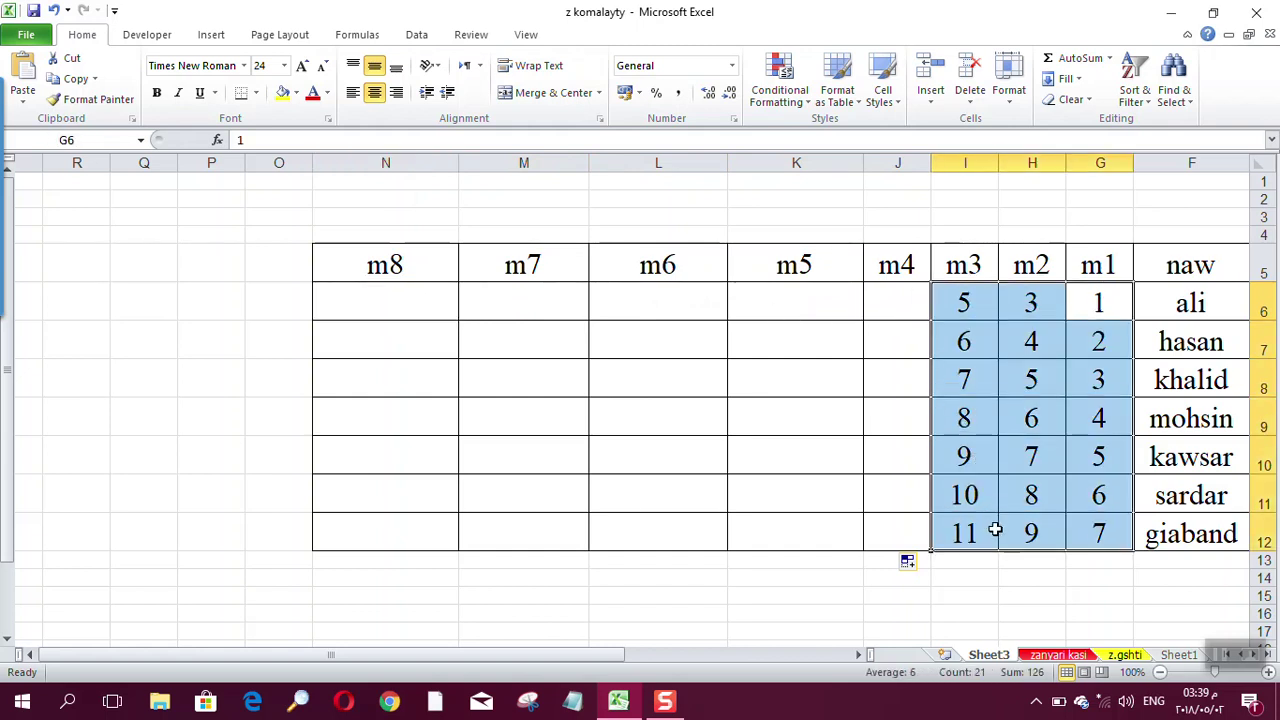
key(ctrl+c)
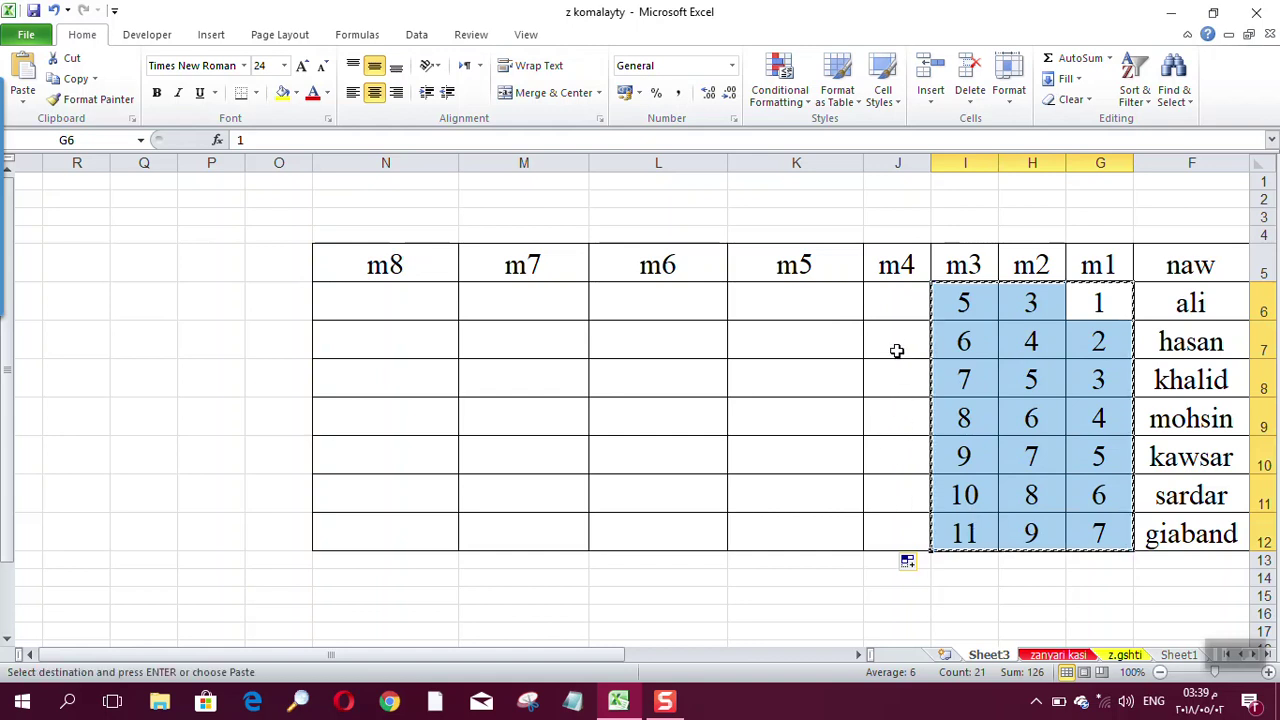
click(894, 318)
key(ctrl+v)
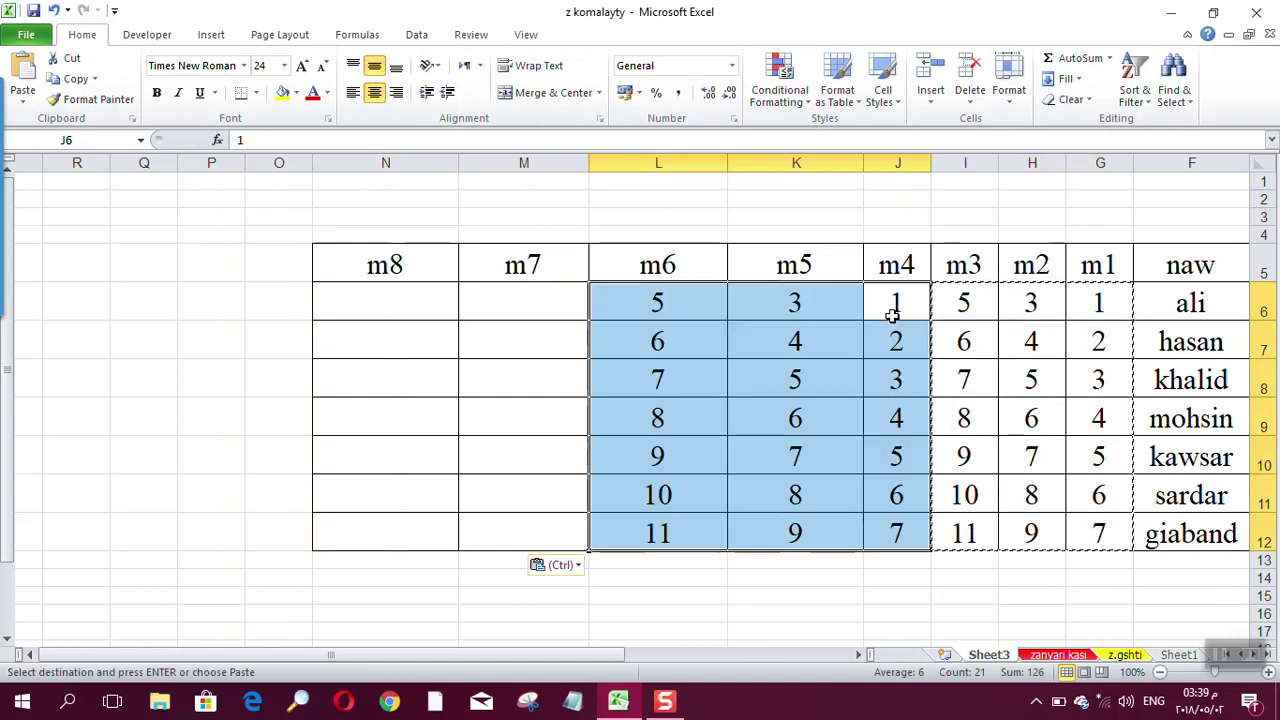
click(551, 301)
key(ctrl+v)
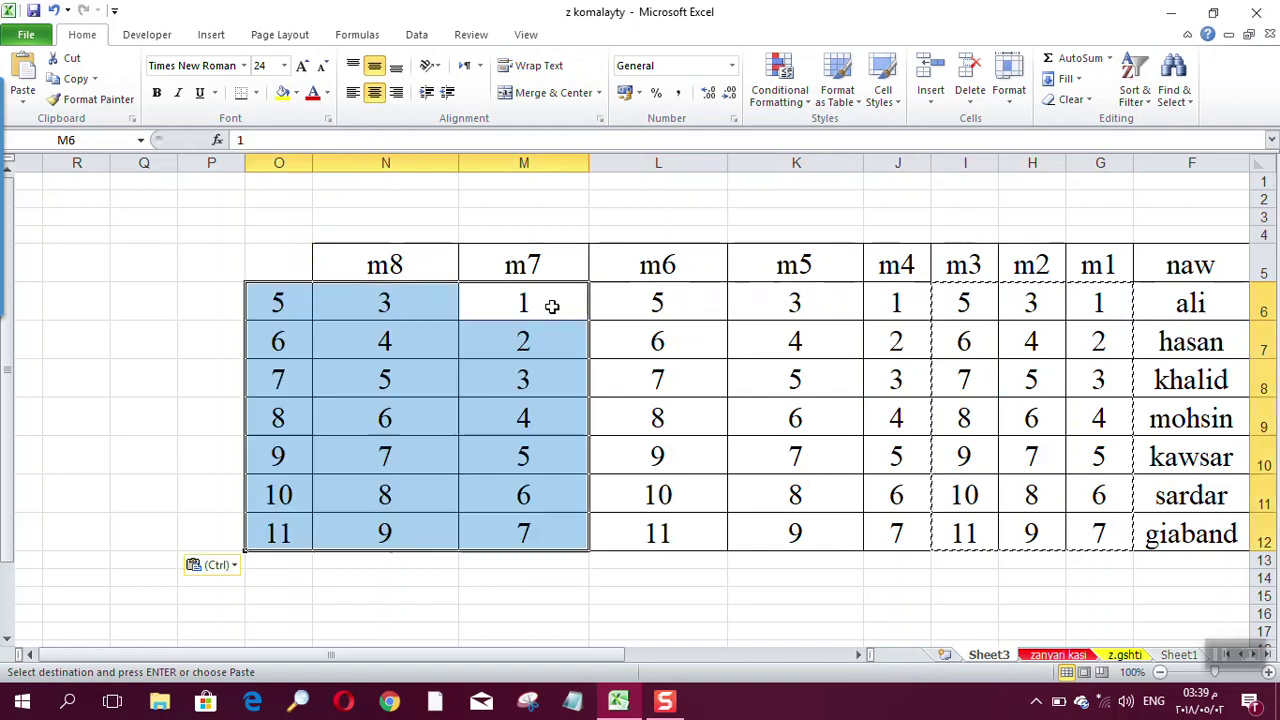
drag(276, 305, 283, 515)
key(Delete)
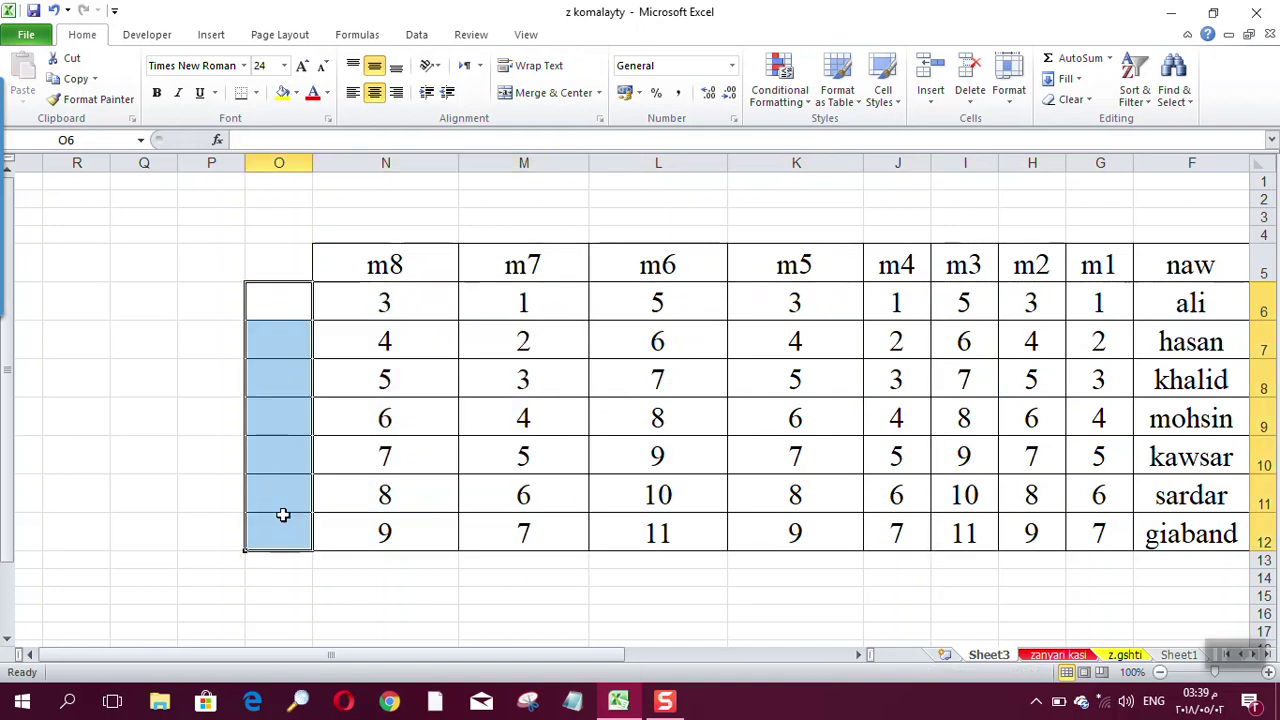
click(54, 10)
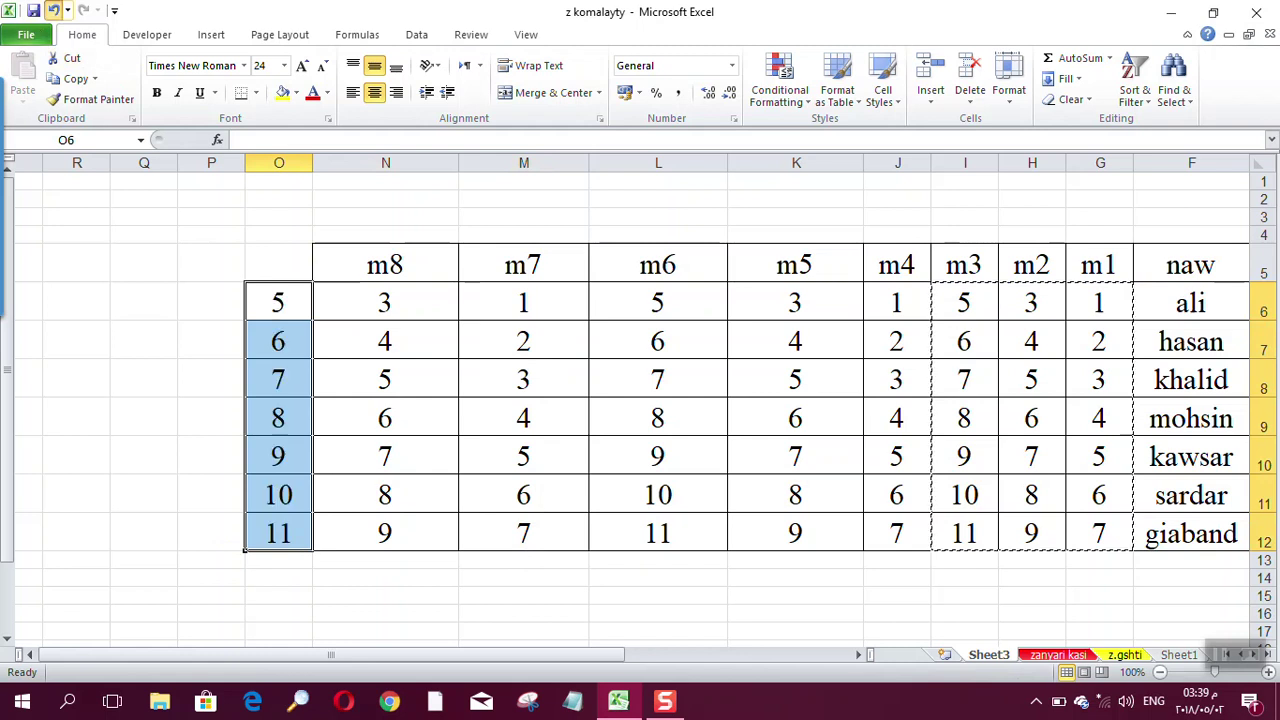
Step: Extend the header series from m8 into O5 to add the m9 heading
click(355, 250)
mouse_move(313, 283)
mouse_down()
mouse_move(277, 277)
mouse_move(290, 278)
mouse_up()
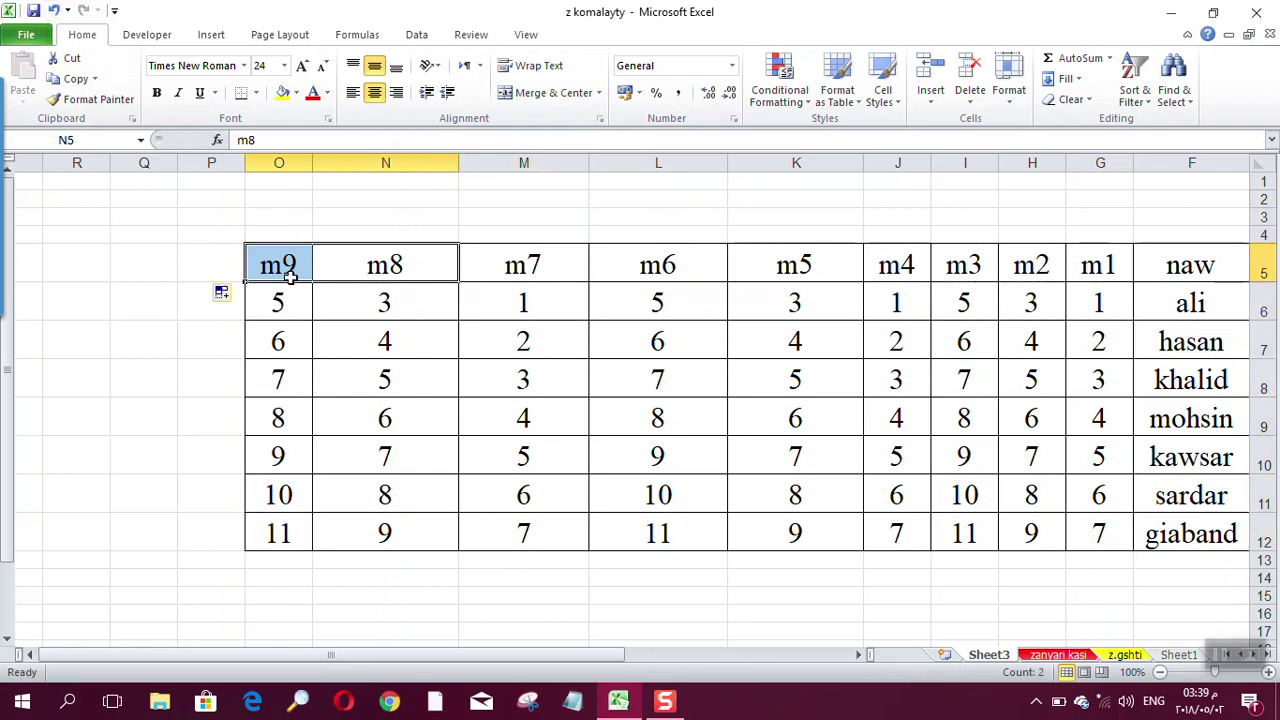
click(405, 314)
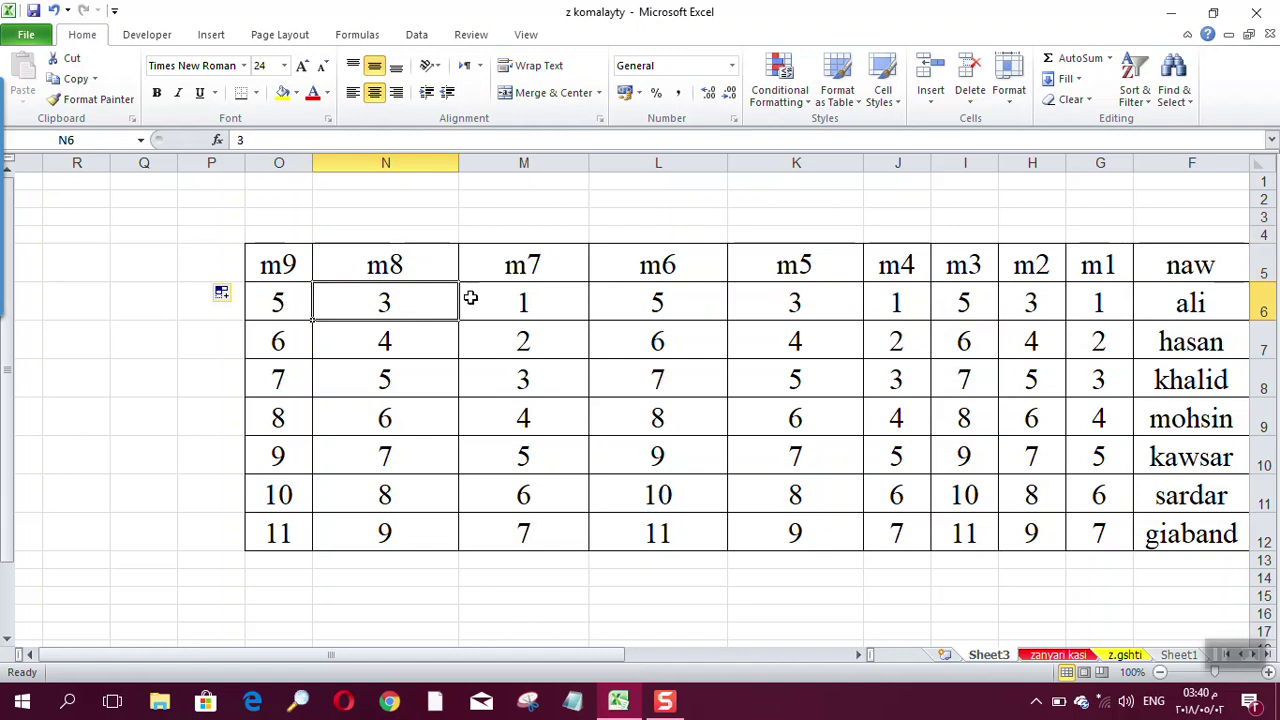
Step: Look down the names column and check the first row's m2 and m4 values
click(1168, 343)
key(Down)
key(Down)
key(Down)
key(Down)
key(Down)
key(Down)
key(Down)
key(Down)
key(Down)
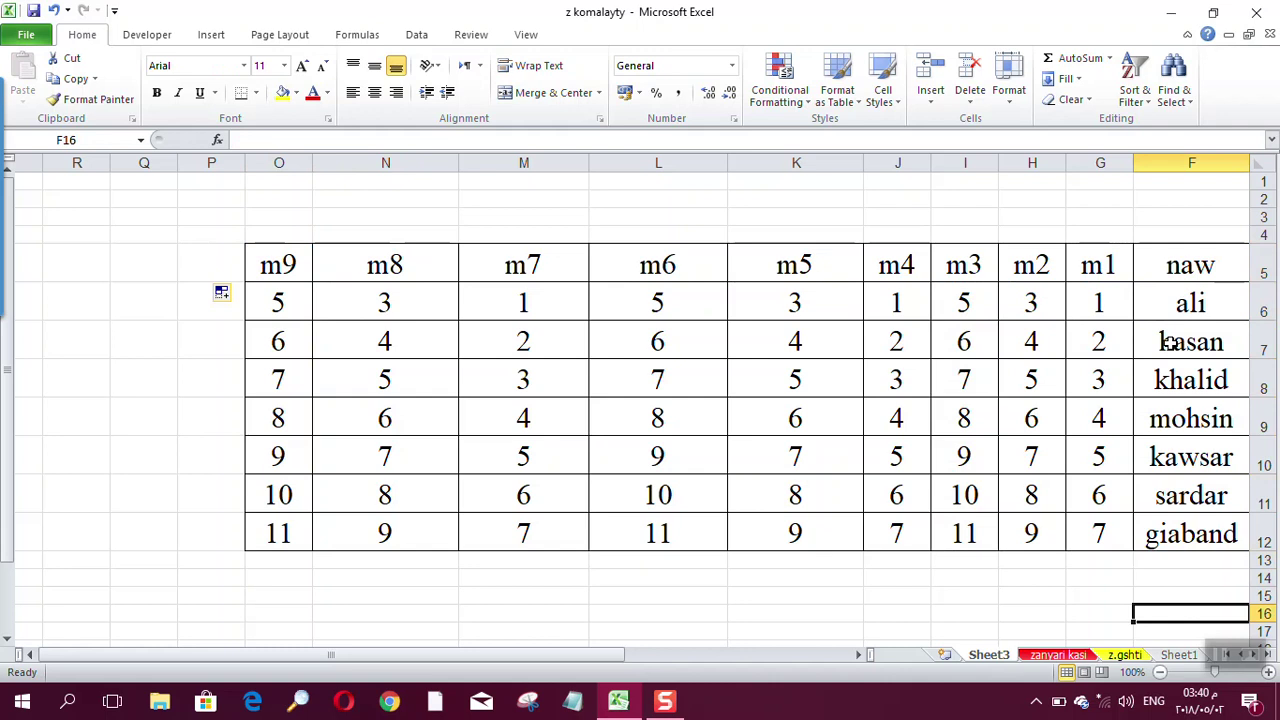
click(1052, 292)
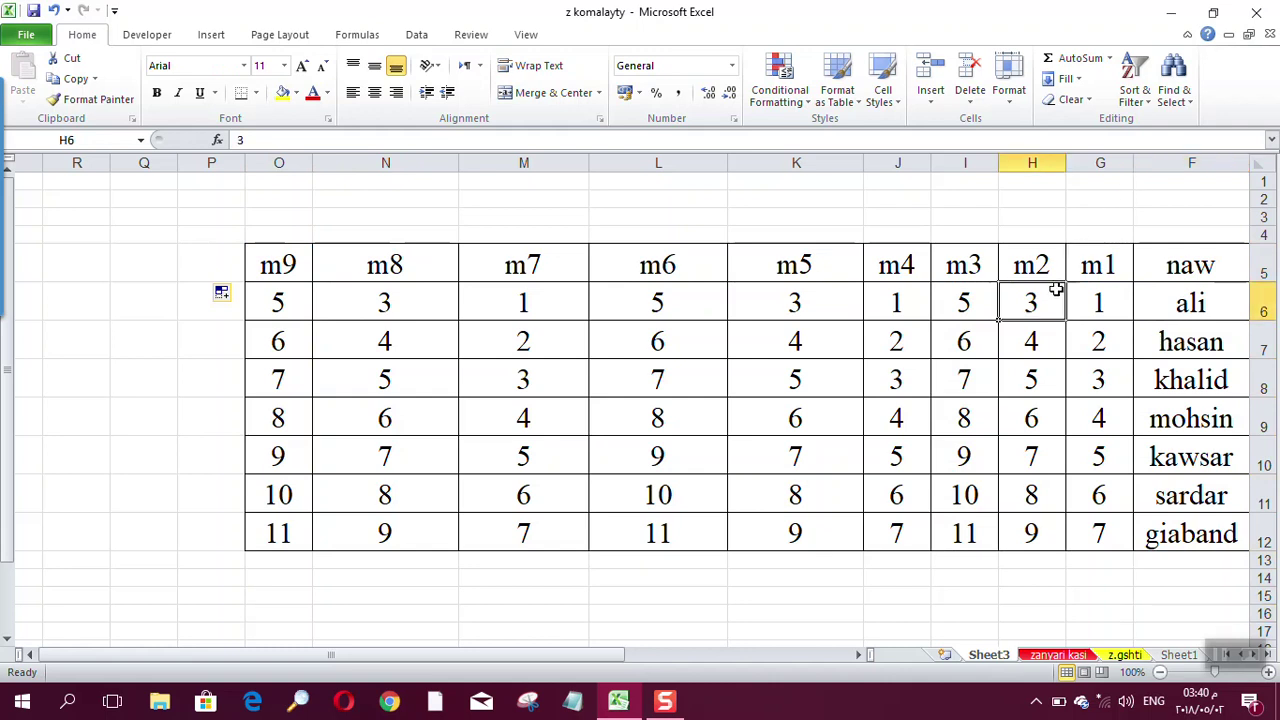
click(920, 306)
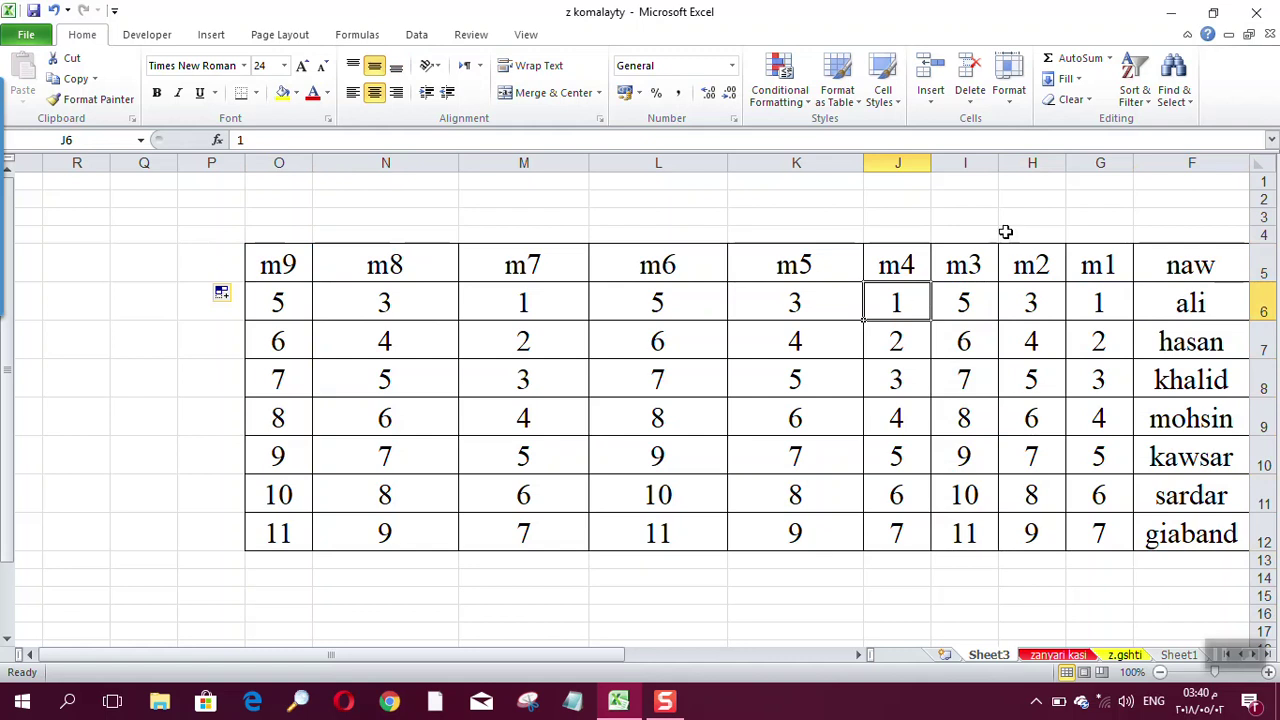
Step: Format the values in G6:O12 as Accounting with the د.ع. currency symbol and no decimal places
drag(1094, 314, 291, 531)
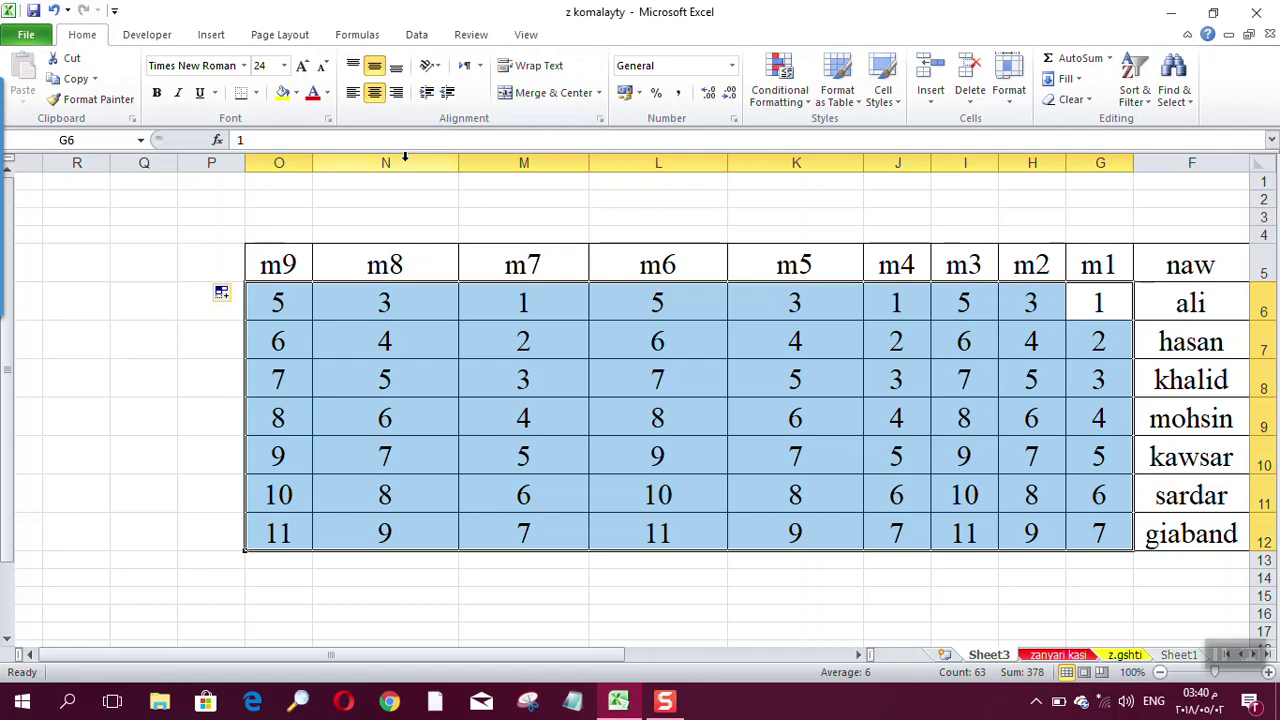
click(638, 93)
click(662, 115)
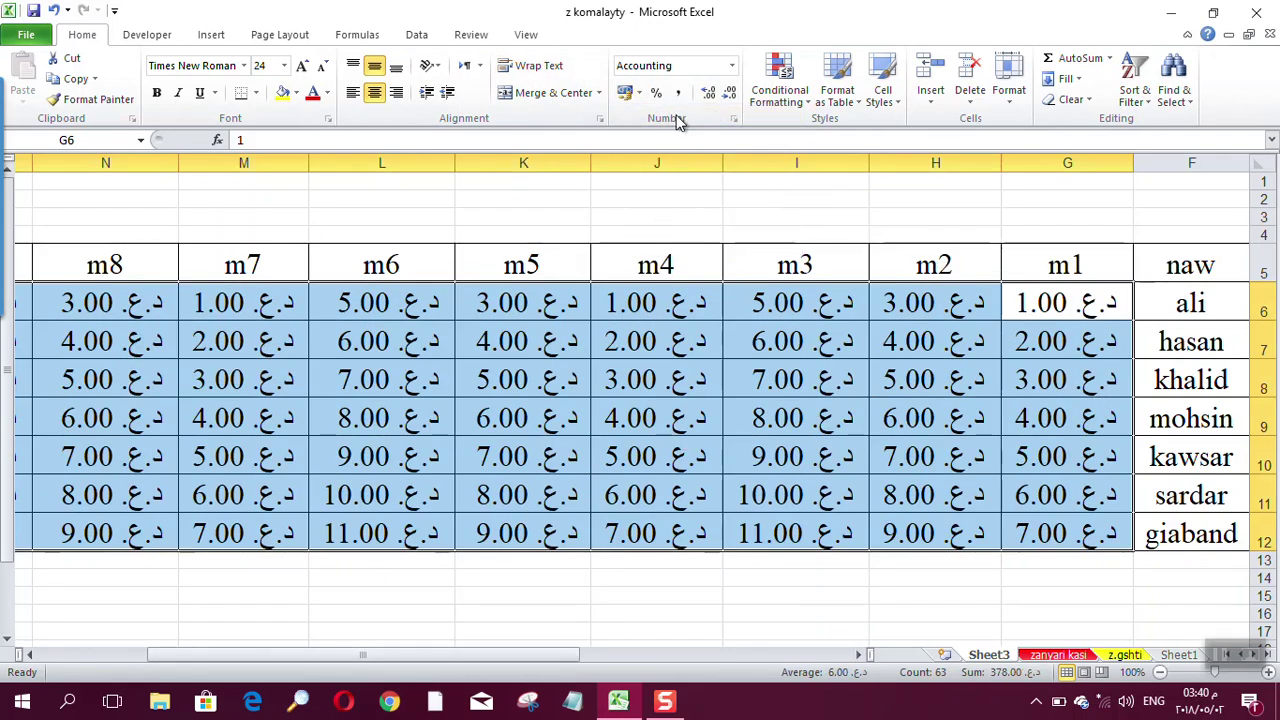
click(709, 92)
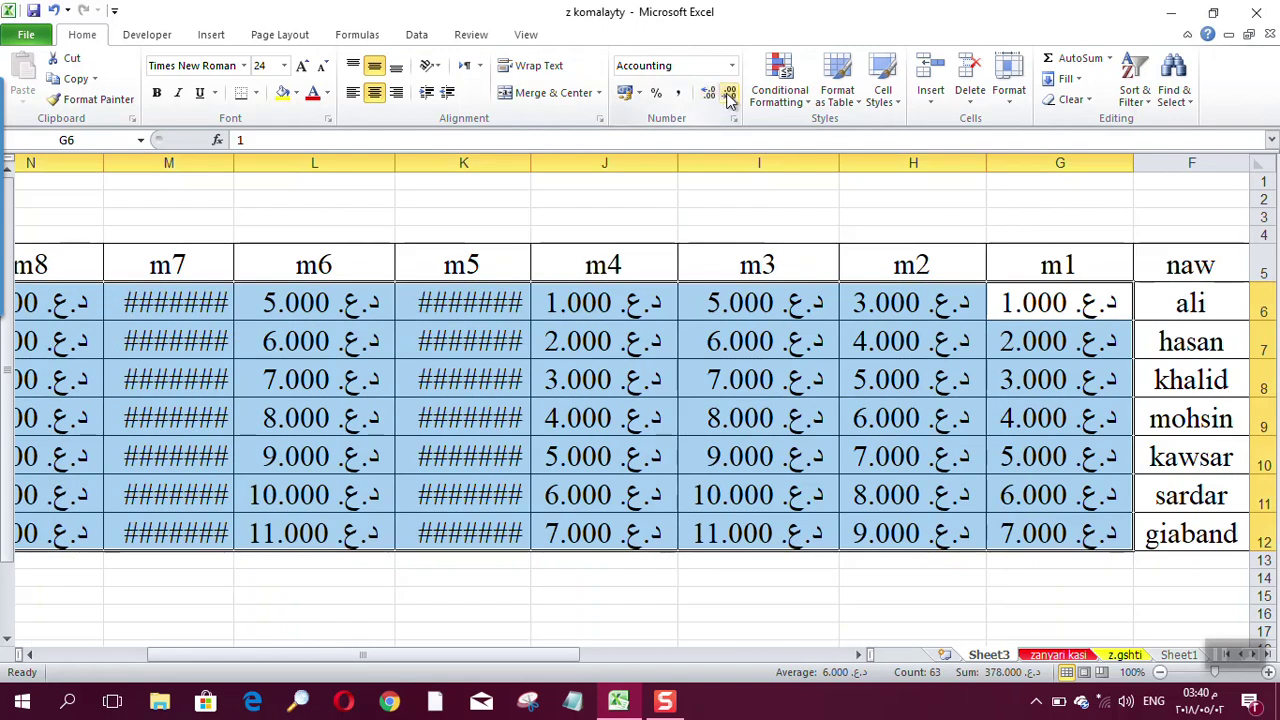
click(730, 93)
click(730, 93)
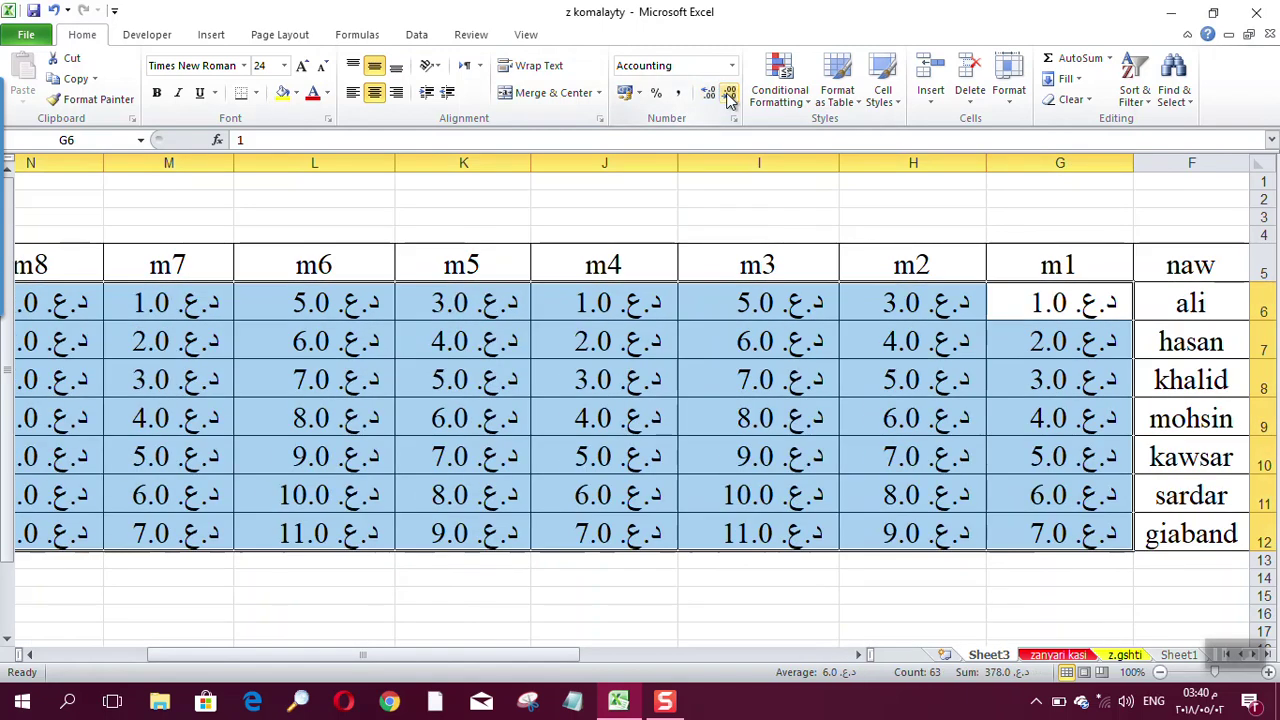
click(730, 93)
click(758, 381)
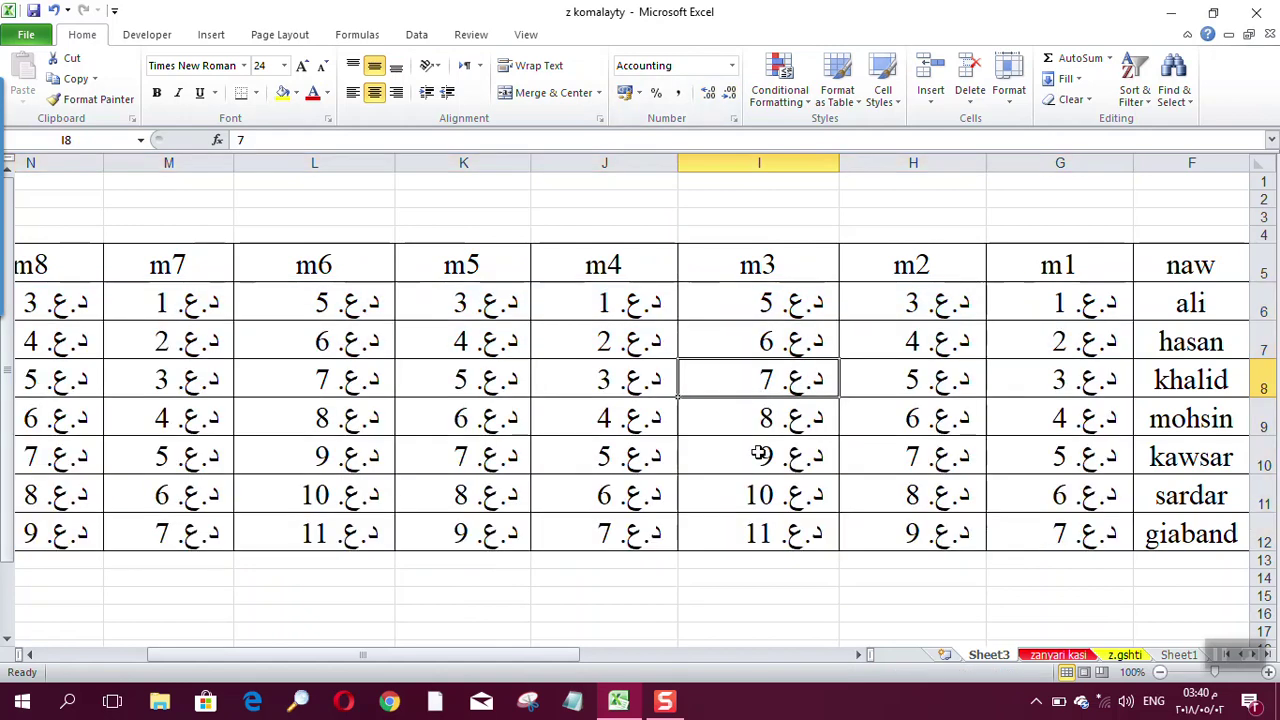
Step: Narrow columns L, K, J, I, N and O to fit their currency values more closely
drag(357, 654, 297, 619)
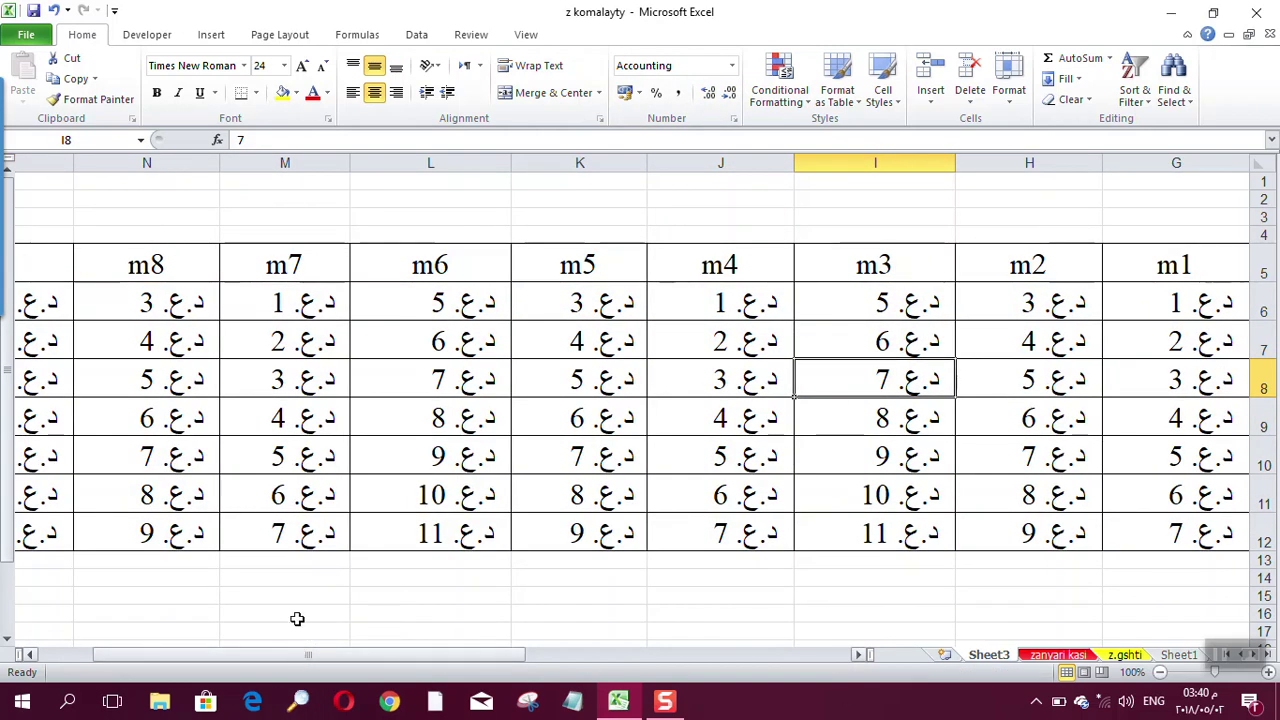
drag(349, 163, 385, 160)
drag(510, 163, 542, 166)
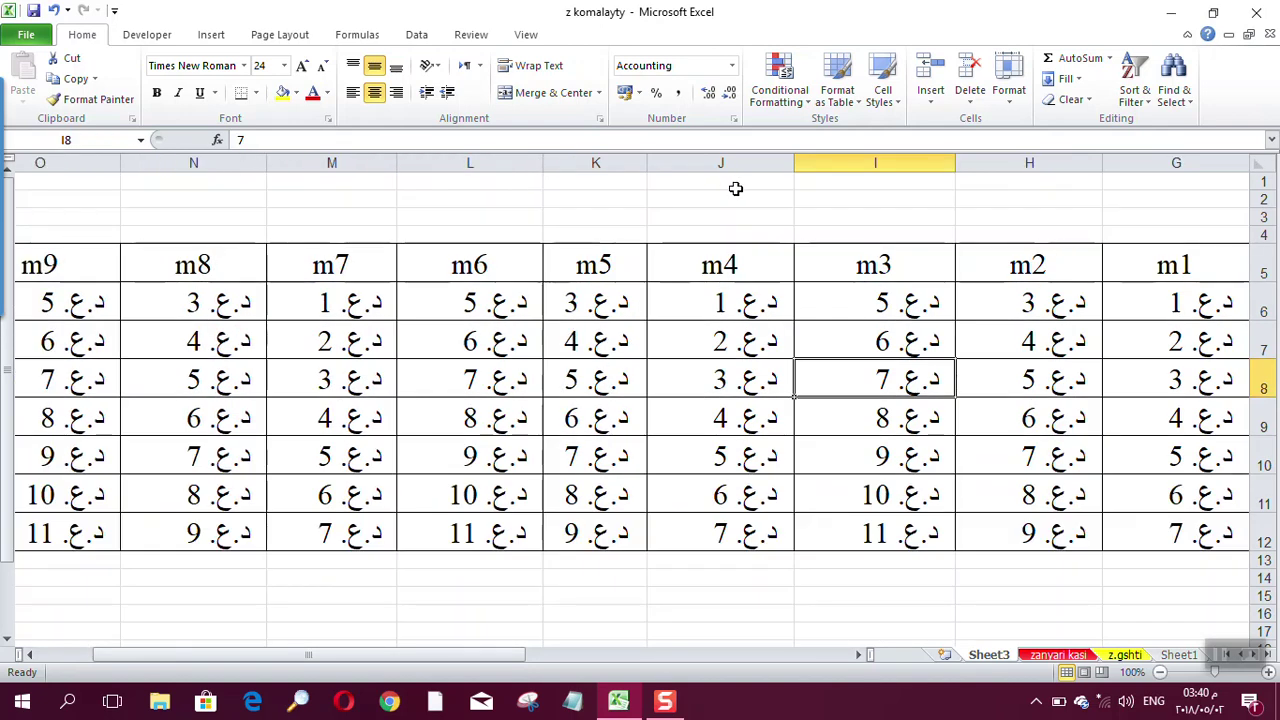
drag(647, 163, 686, 171)
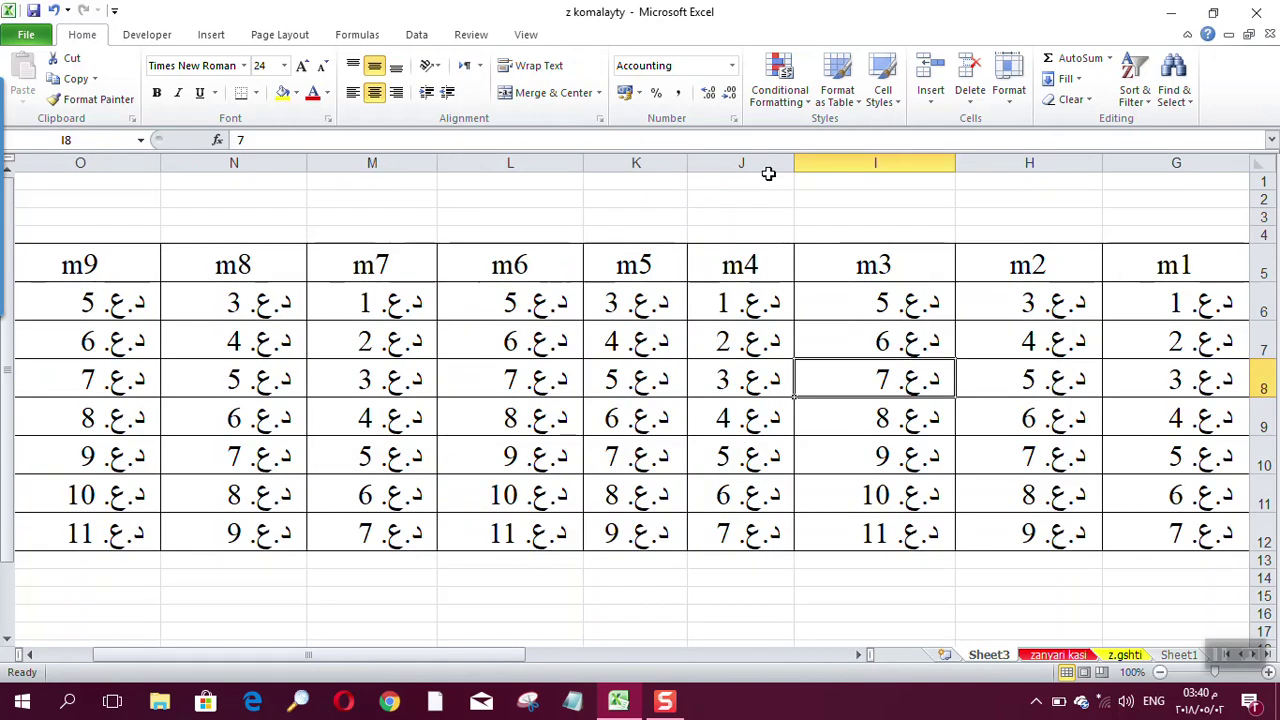
drag(794, 163, 835, 163)
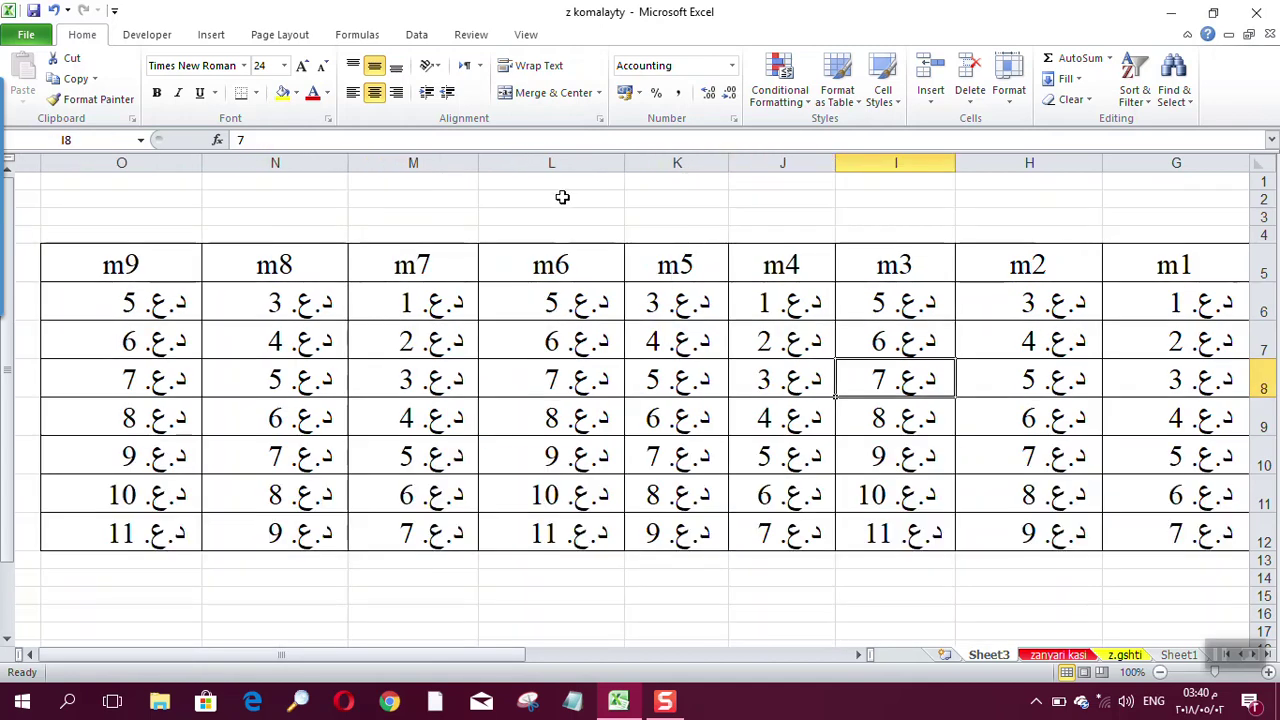
drag(202, 163, 248, 168)
drag(86, 163, 140, 163)
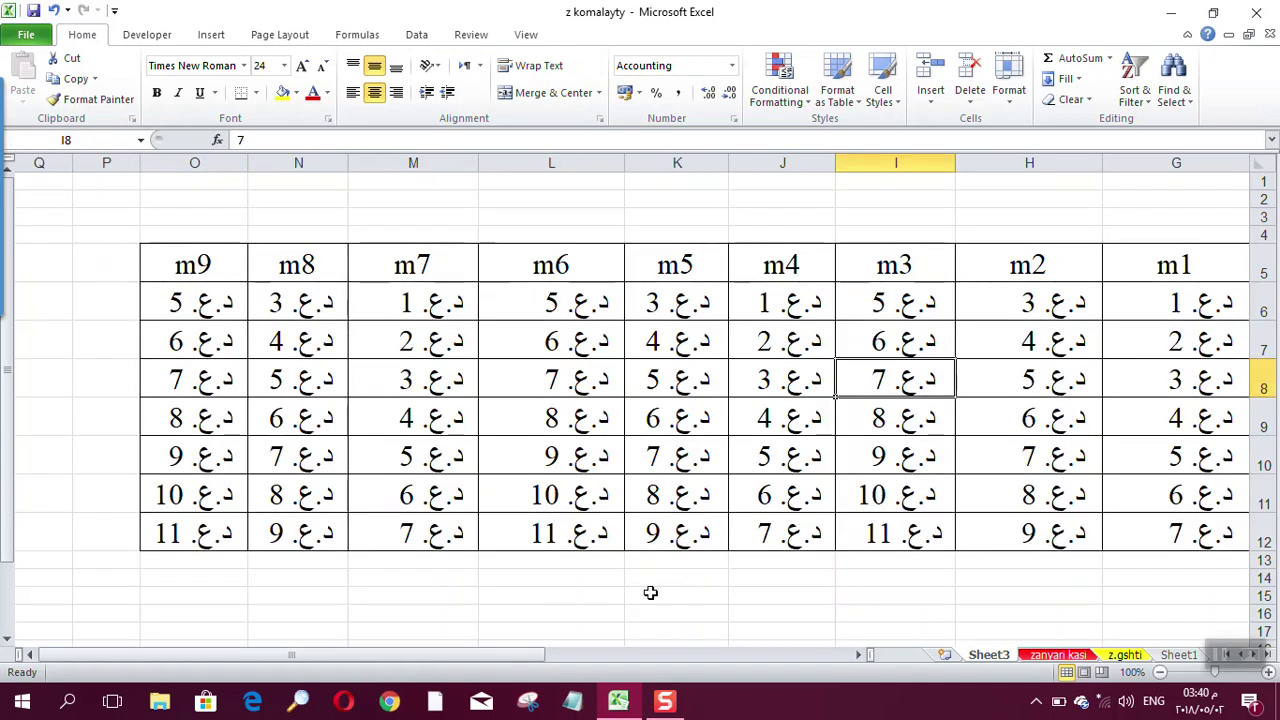
Step: Add a new worksheet and rename it masarif kasi
drag(505, 655, 535, 658)
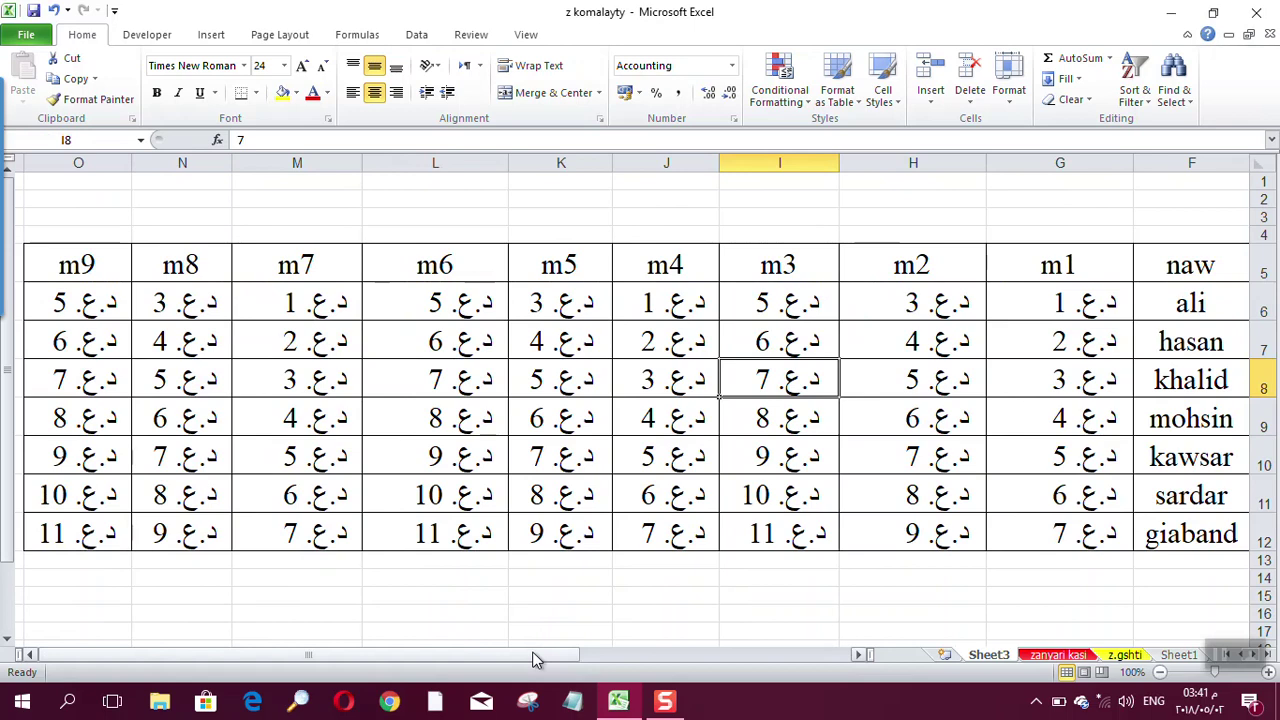
click(945, 656)
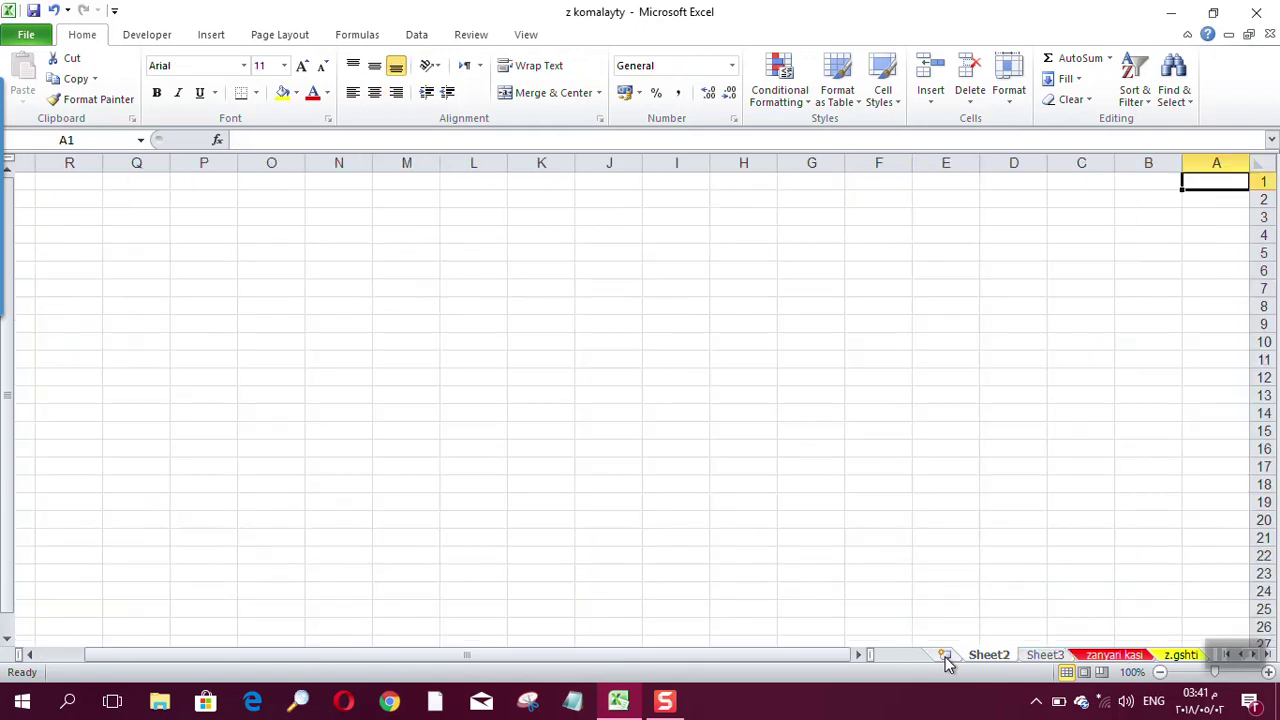
right_click(990, 656)
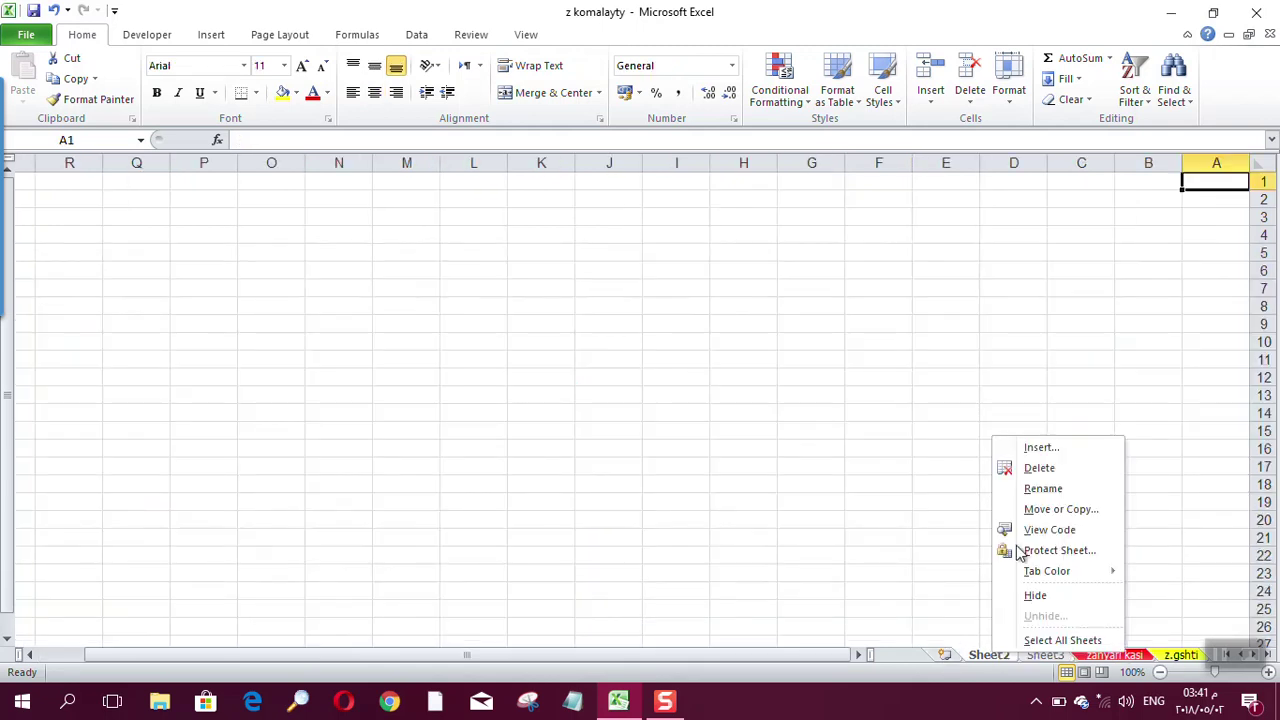
click(1031, 489)
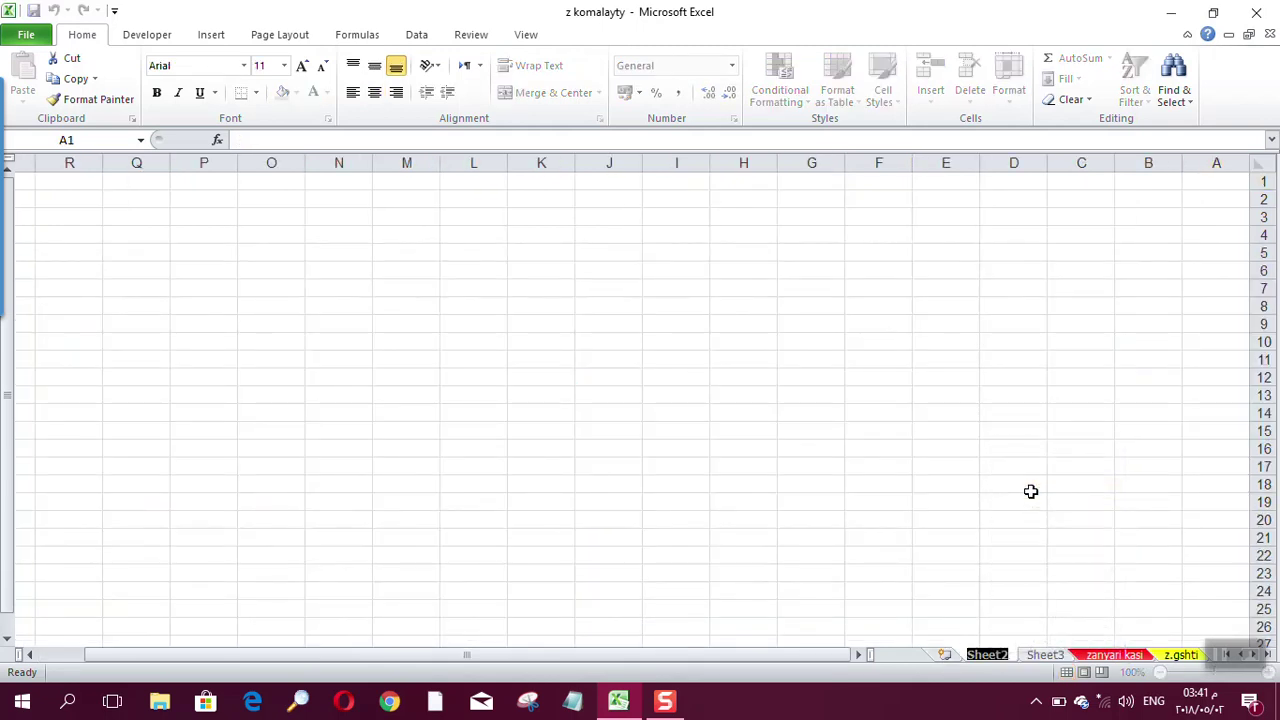
text(masarif kasi)
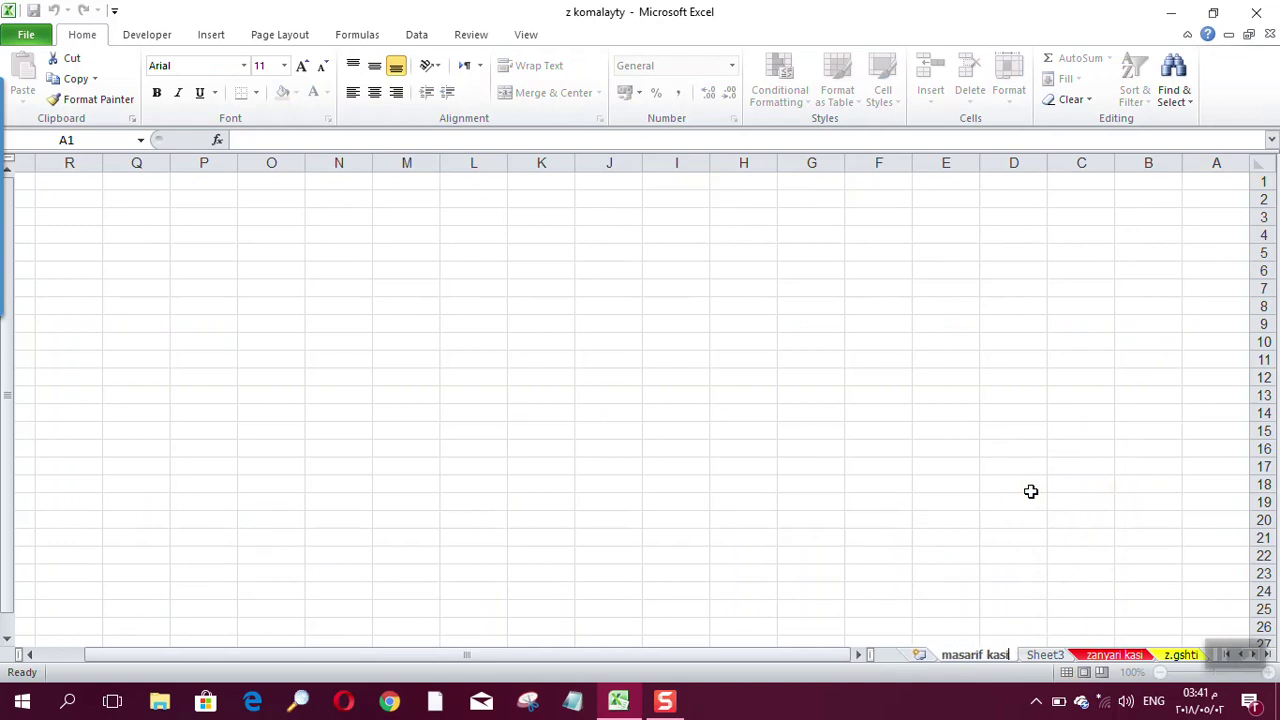
key(Return)
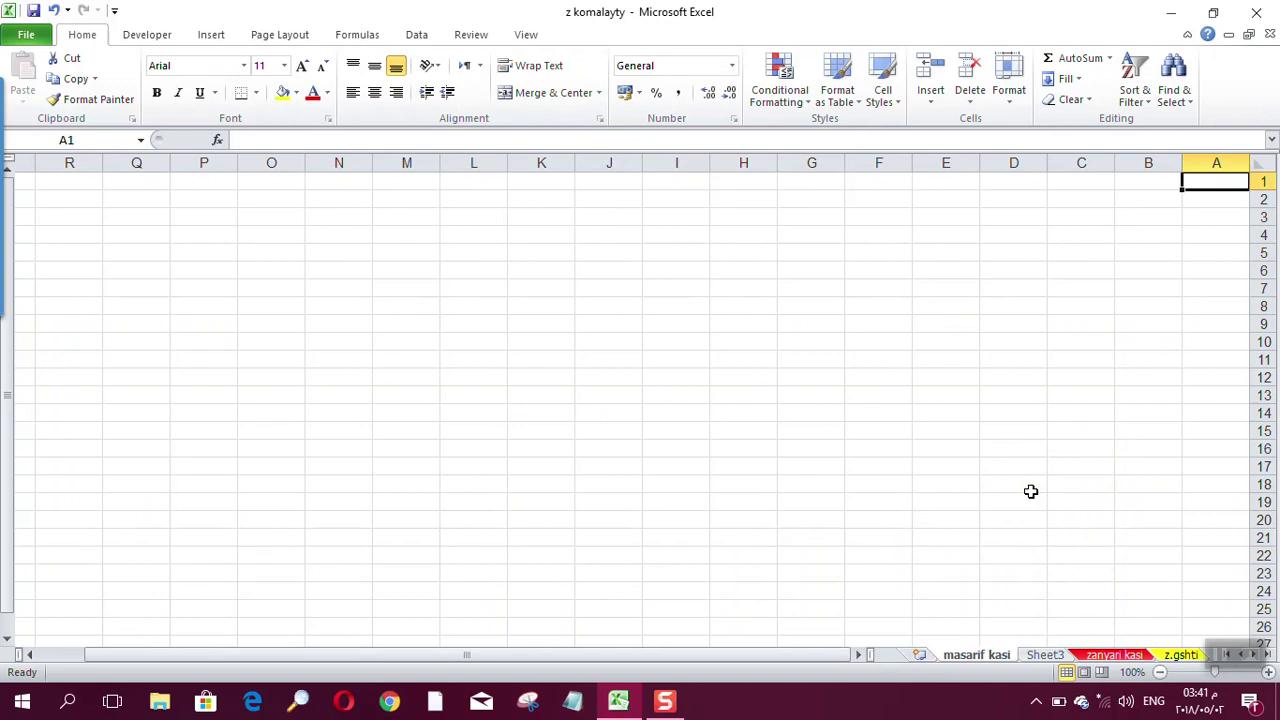
click(1000, 328)
click(968, 280)
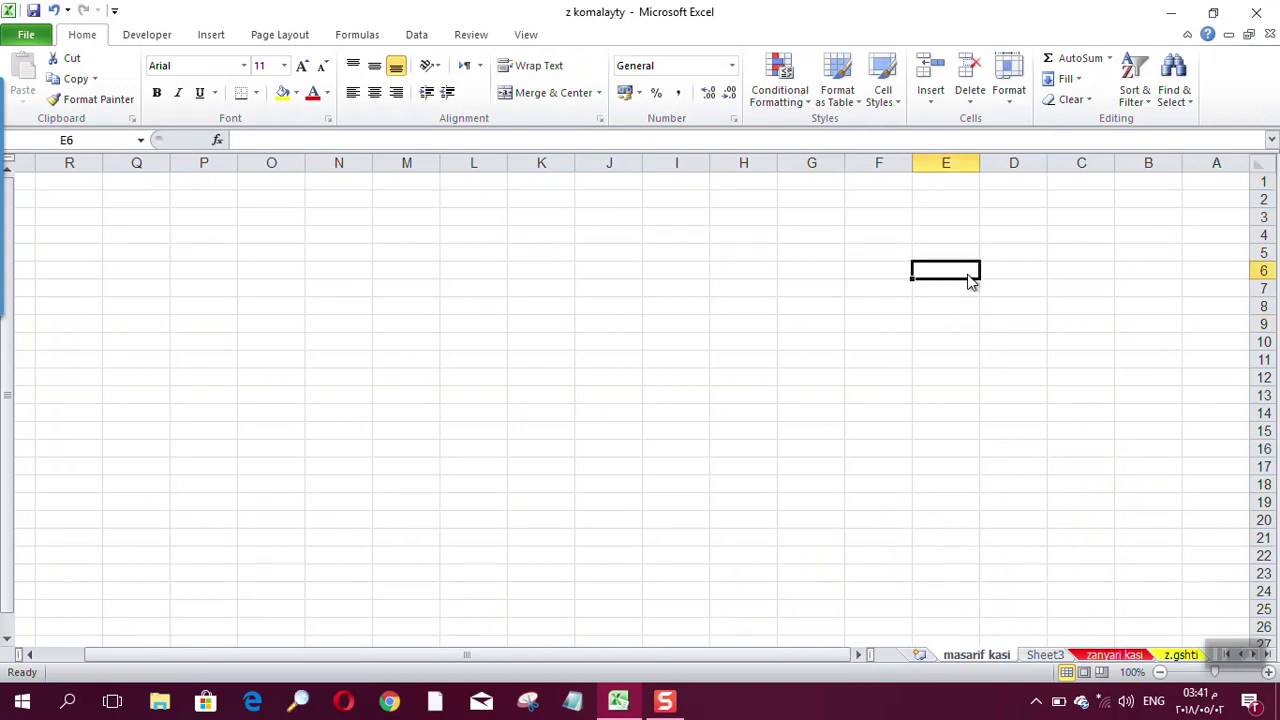
drag(1029, 260, 630, 323)
click(783, 302)
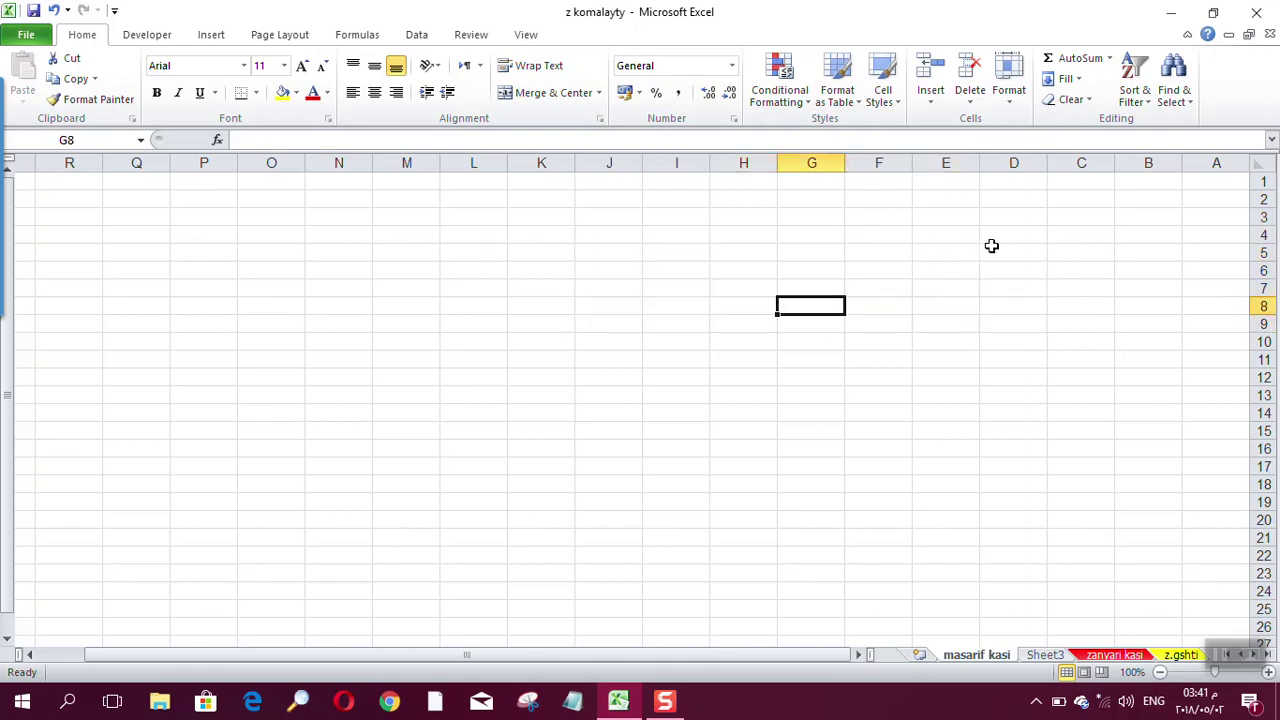
Step: Centre the cells D5:O5 both horizontally and vertically
drag(991, 246, 240, 255)
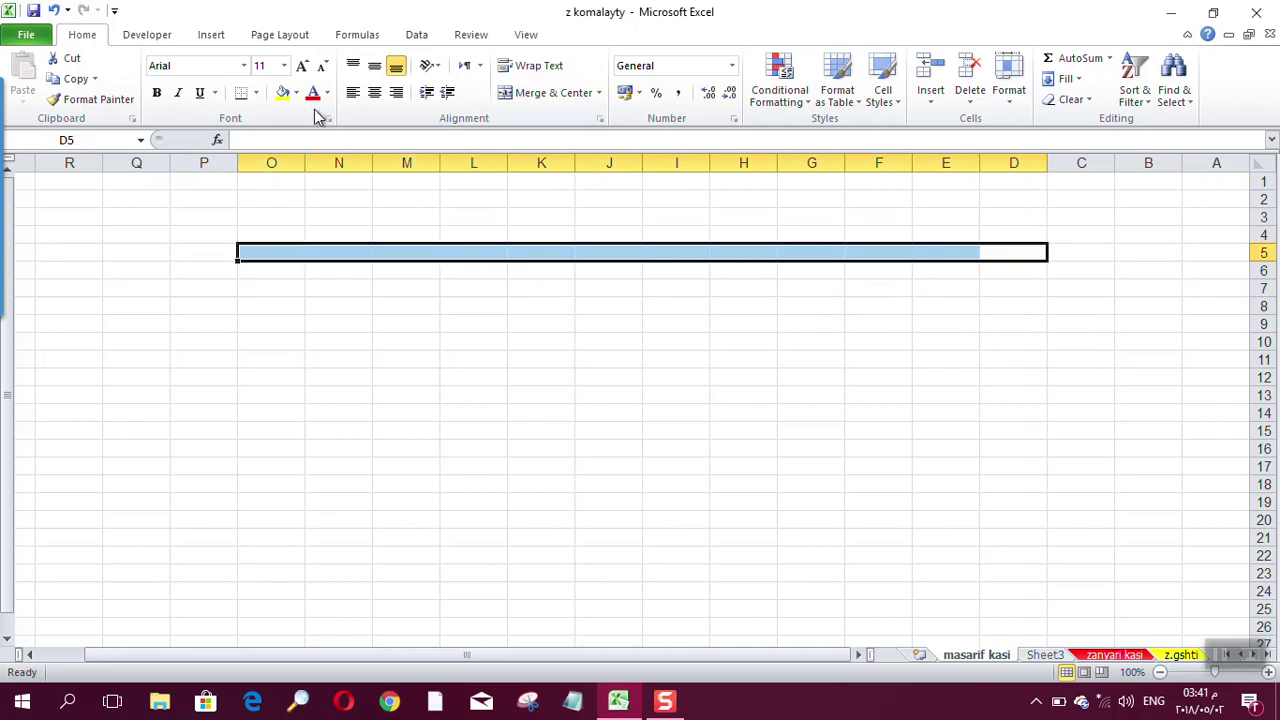
click(373, 92)
click(374, 66)
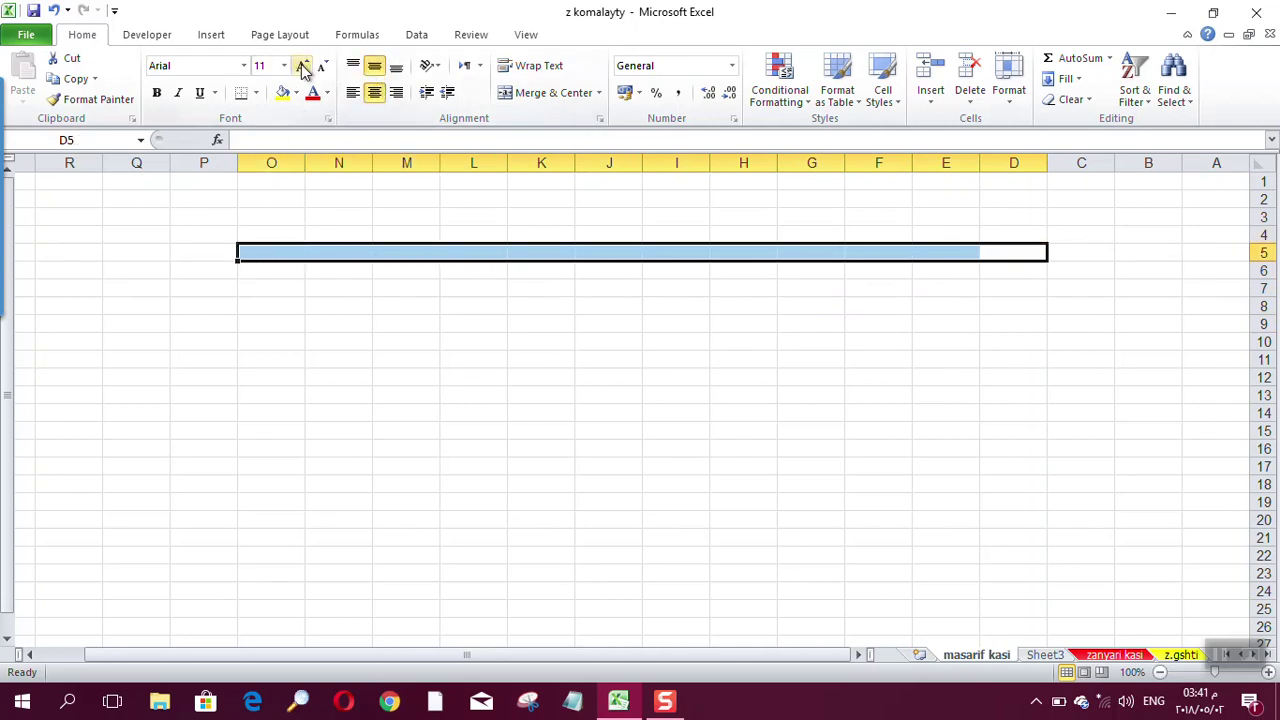
Step: Increase the font size of D5:O5 to 72
click(303, 66)
click(303, 66)
click(303, 66)
click(303, 66)
click(303, 66)
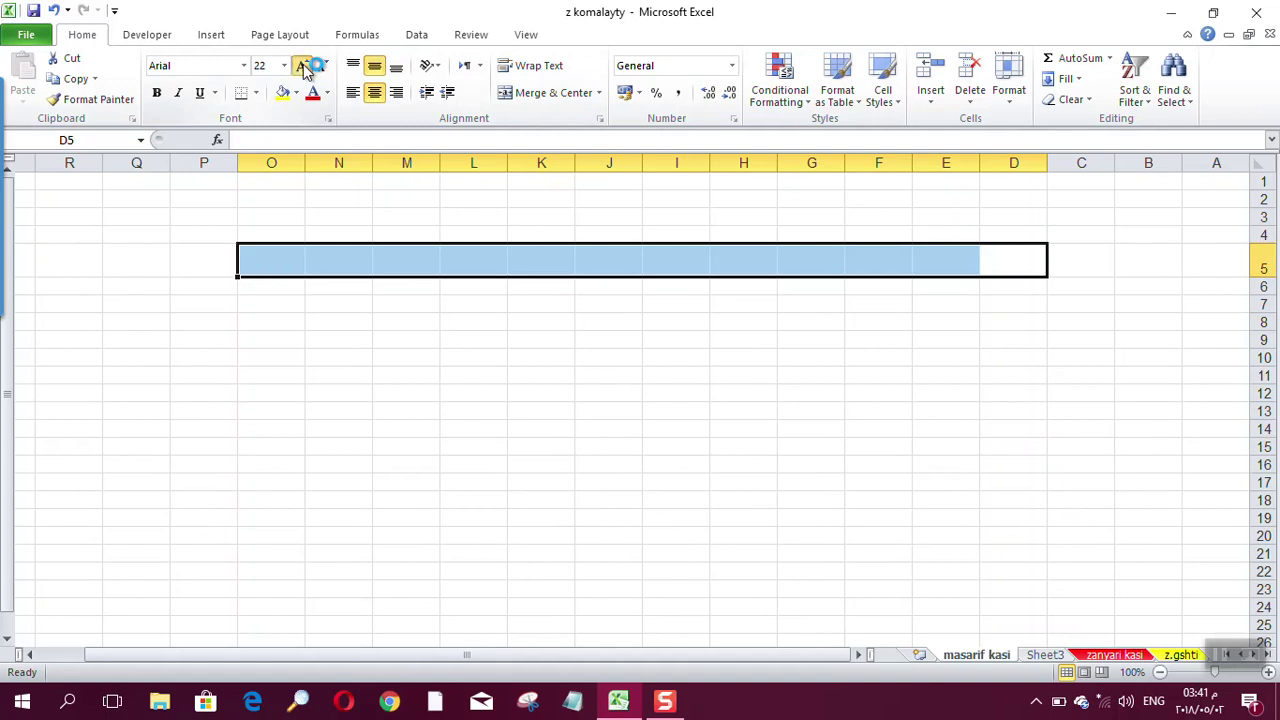
click(303, 66)
click(303, 66)
click(303, 66)
click(303, 66)
click(303, 66)
click(303, 66)
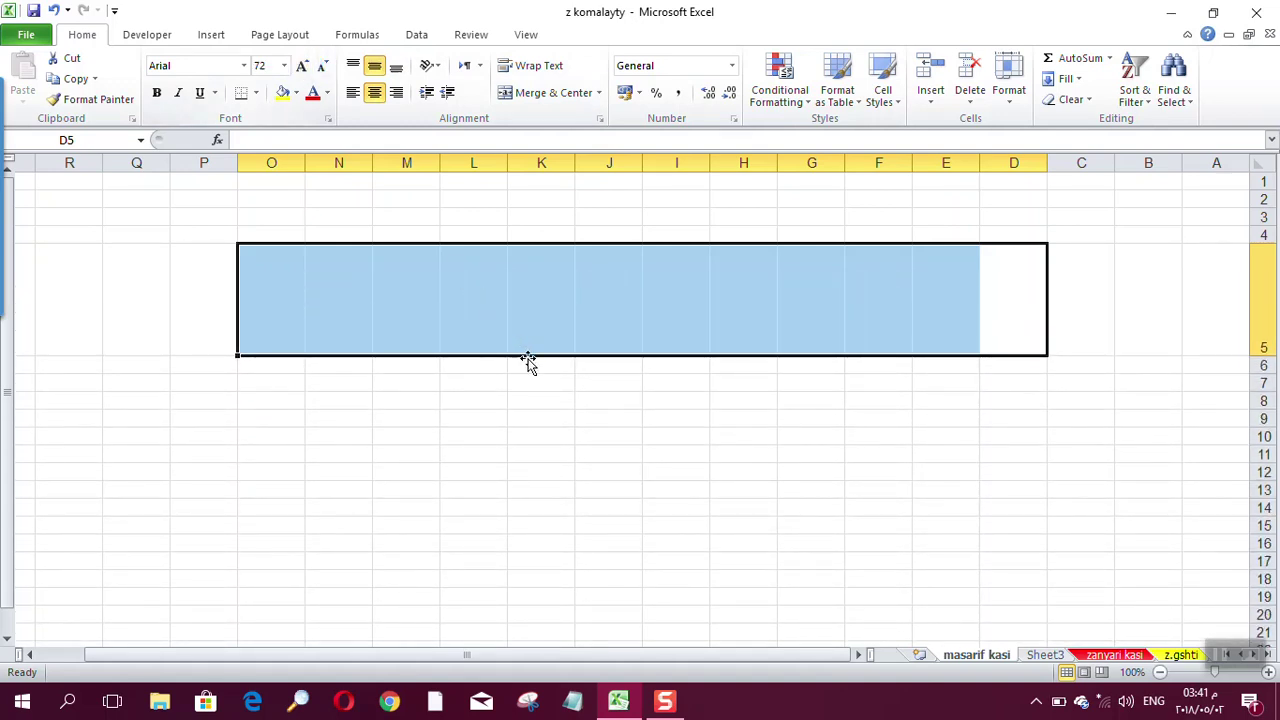
Step: Widen column N slightly and apply all borders to the cells D5:O5
drag(305, 164, 270, 166)
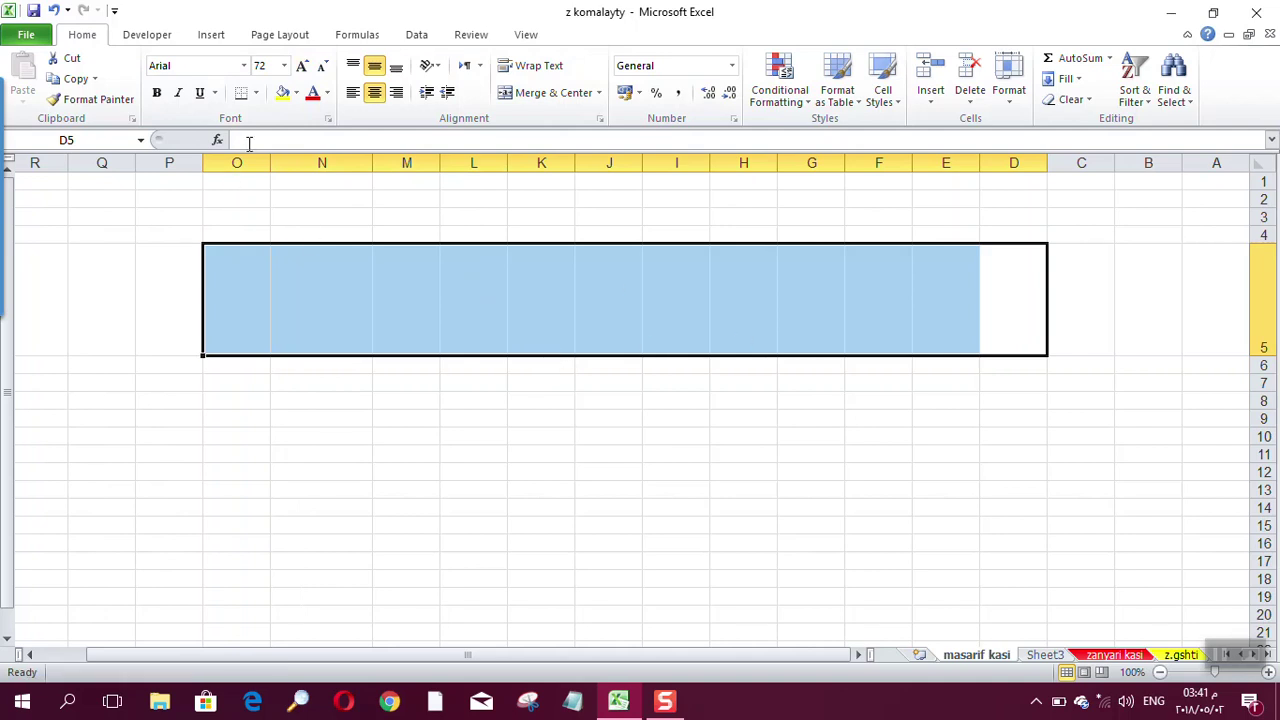
click(256, 92)
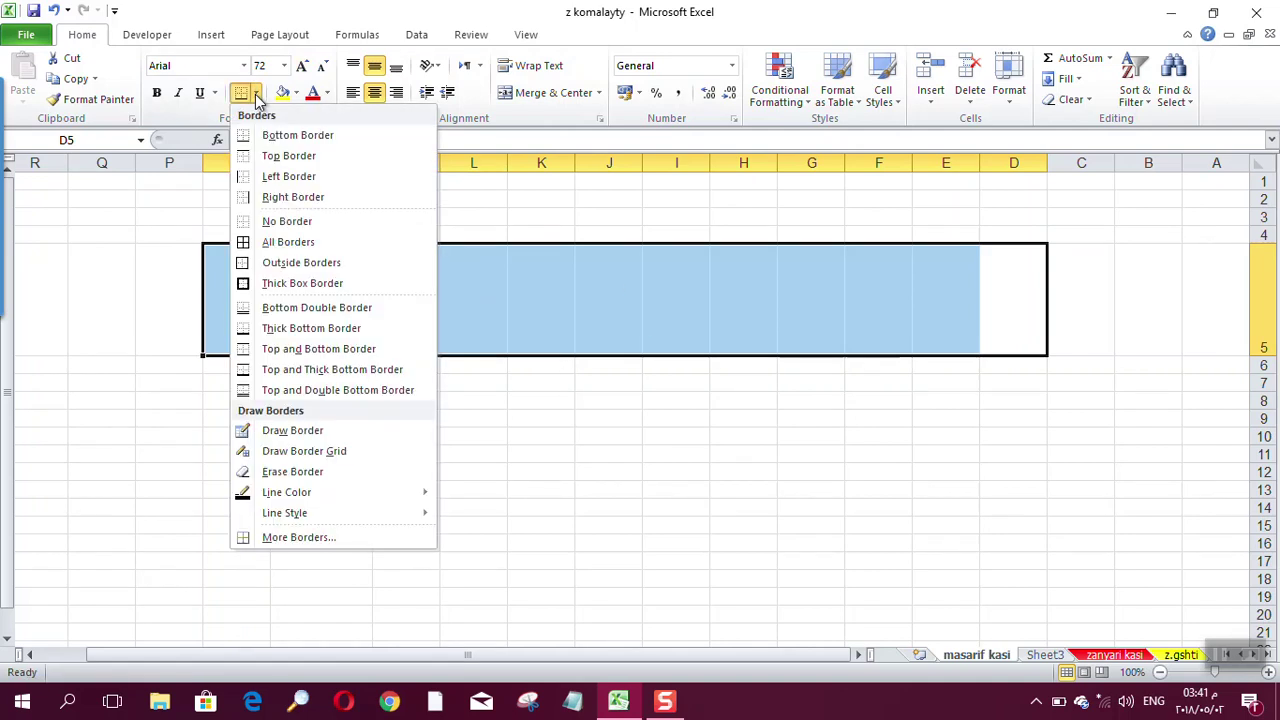
click(289, 247)
click(720, 320)
click(971, 309)
click(1019, 310)
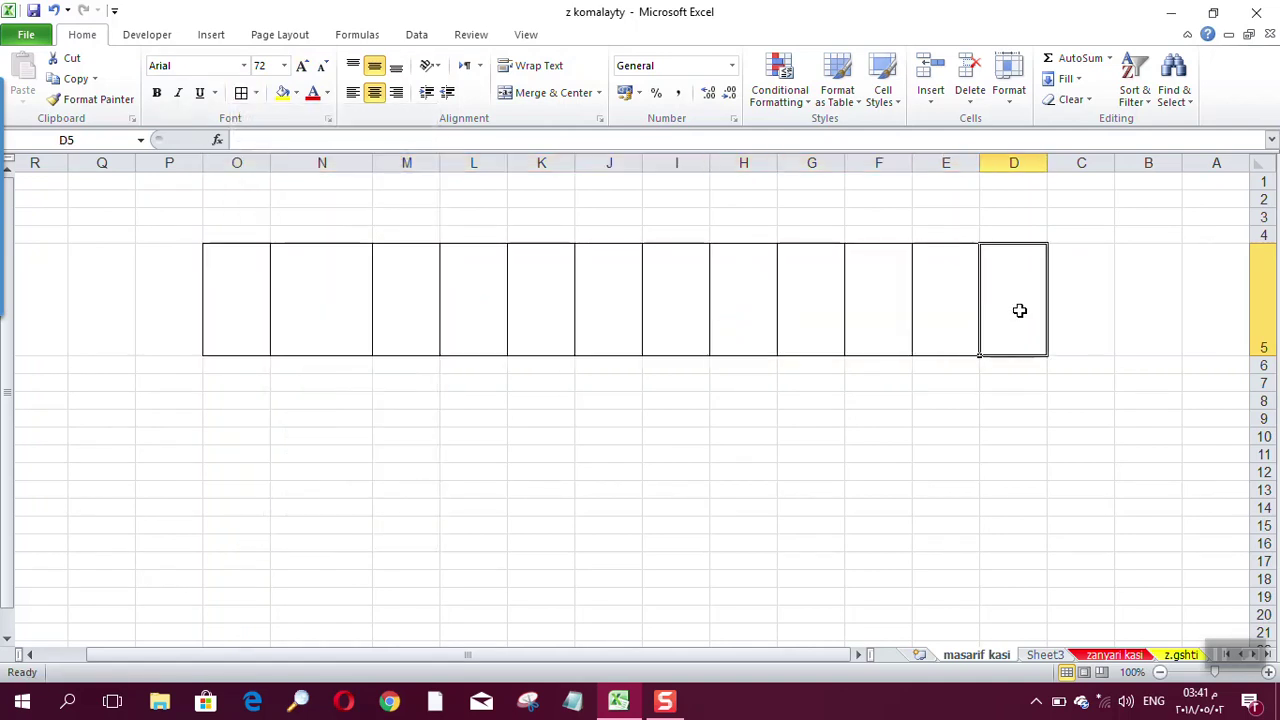
Step: Widen column E slightly to give its bordered cell in row 5 more room
click(943, 309)
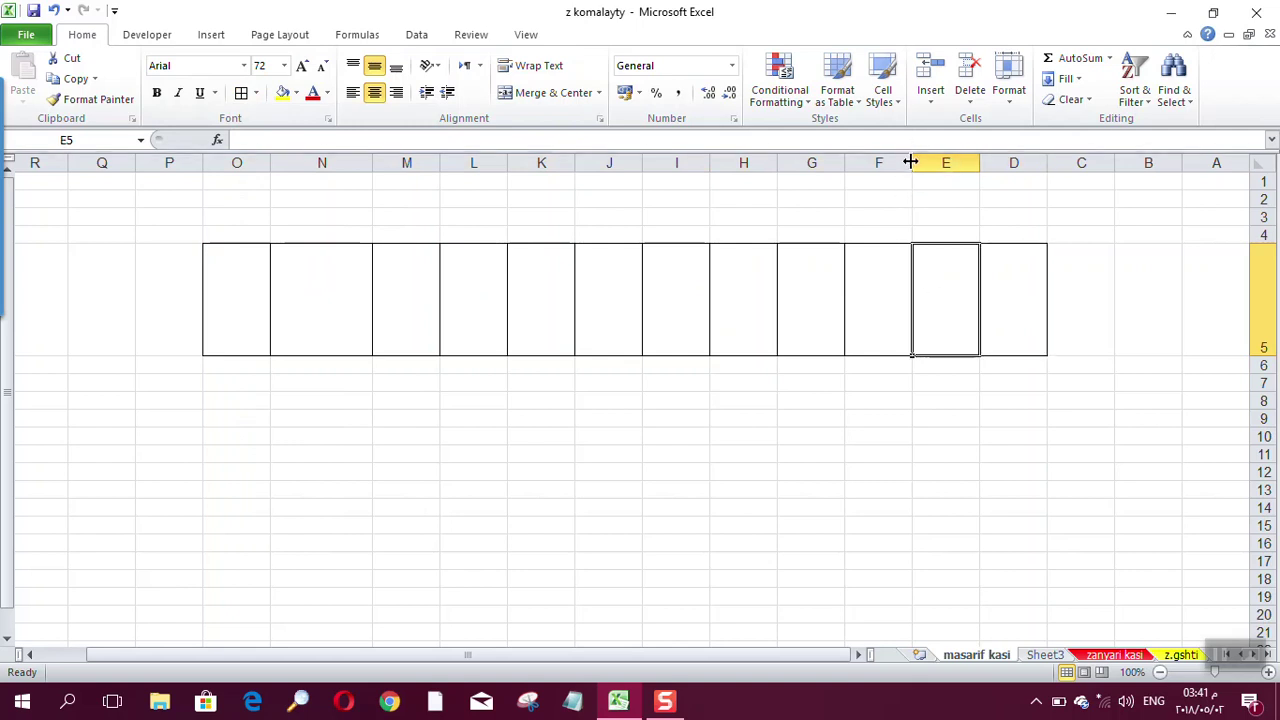
drag(911, 162, 897, 162)
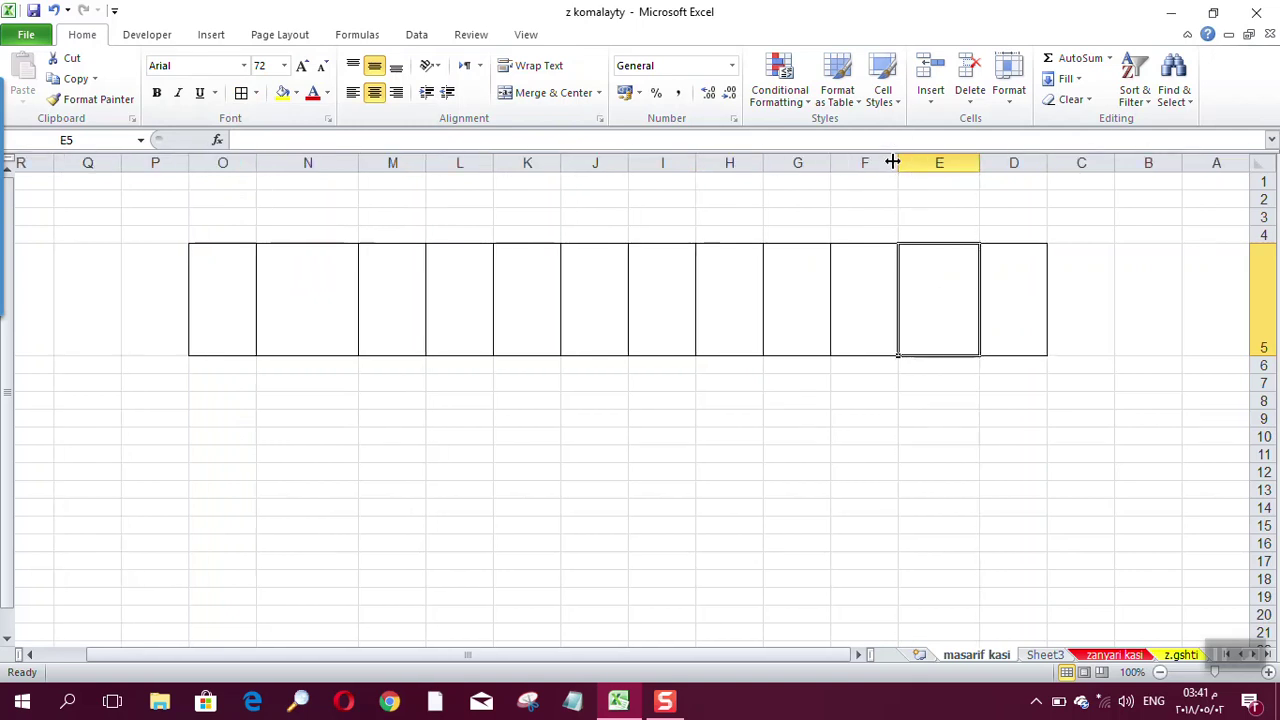
click(963, 230)
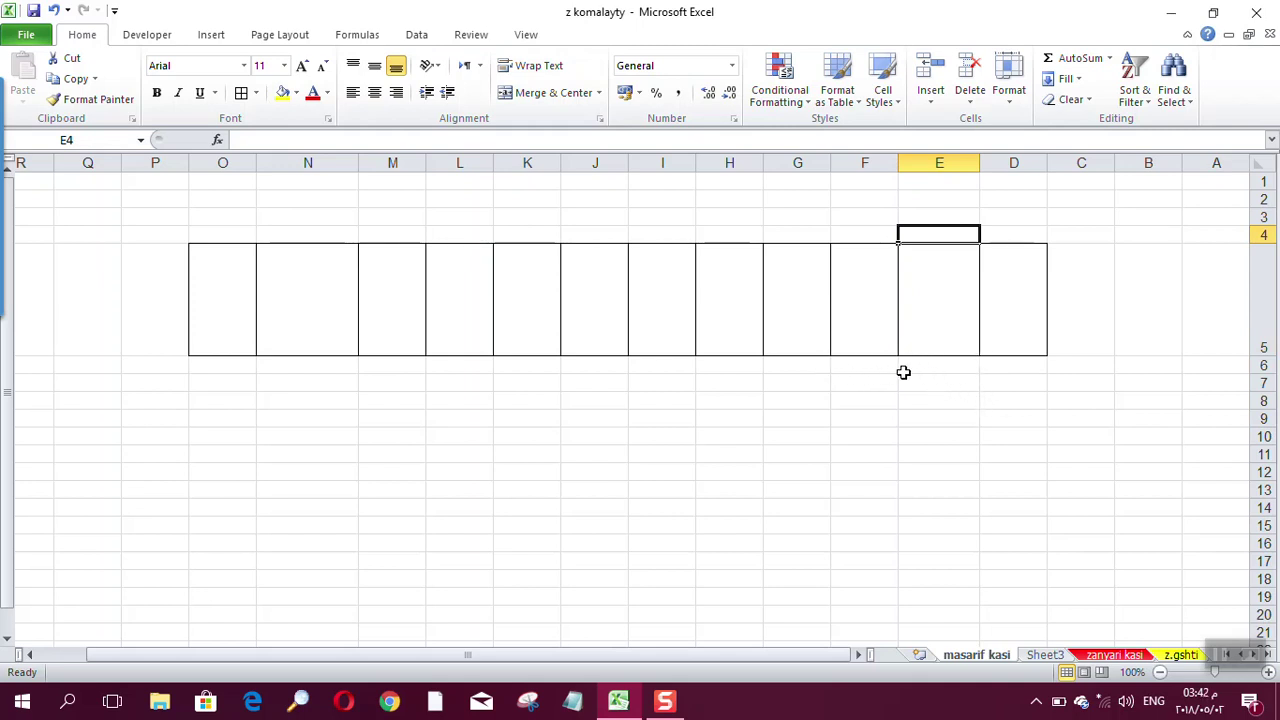
click(915, 329)
click(1006, 306)
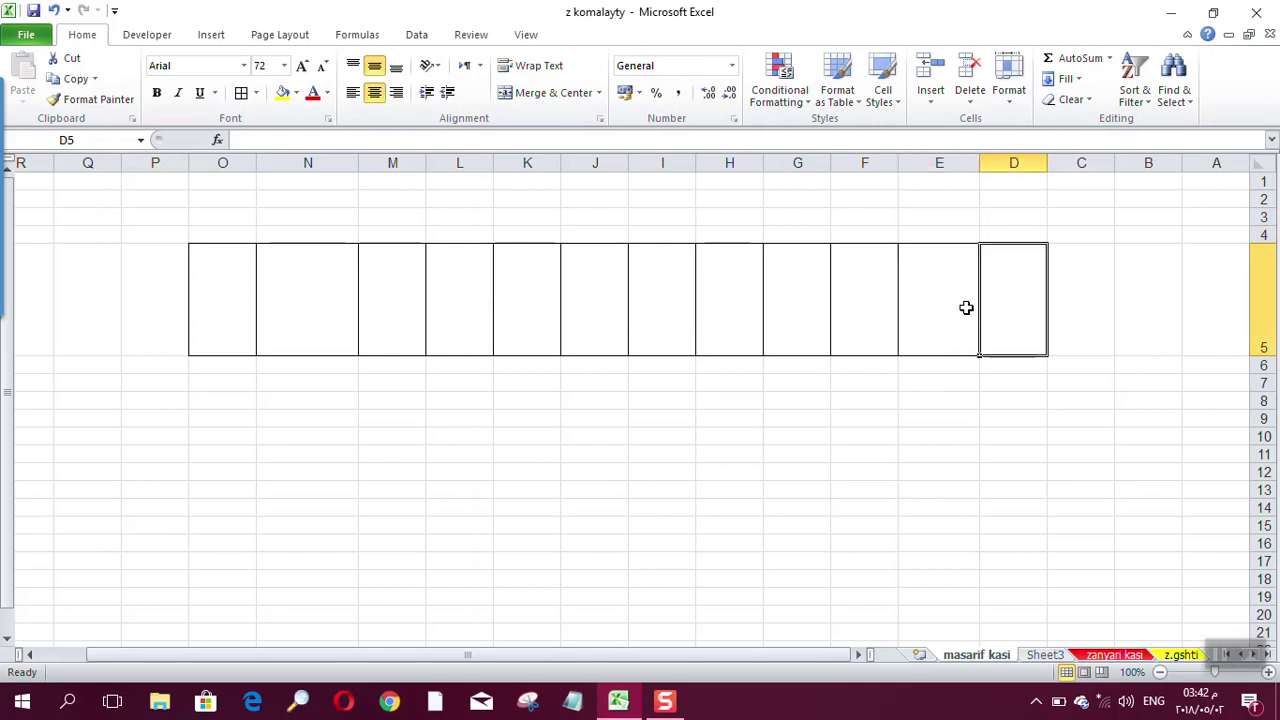
click(960, 305)
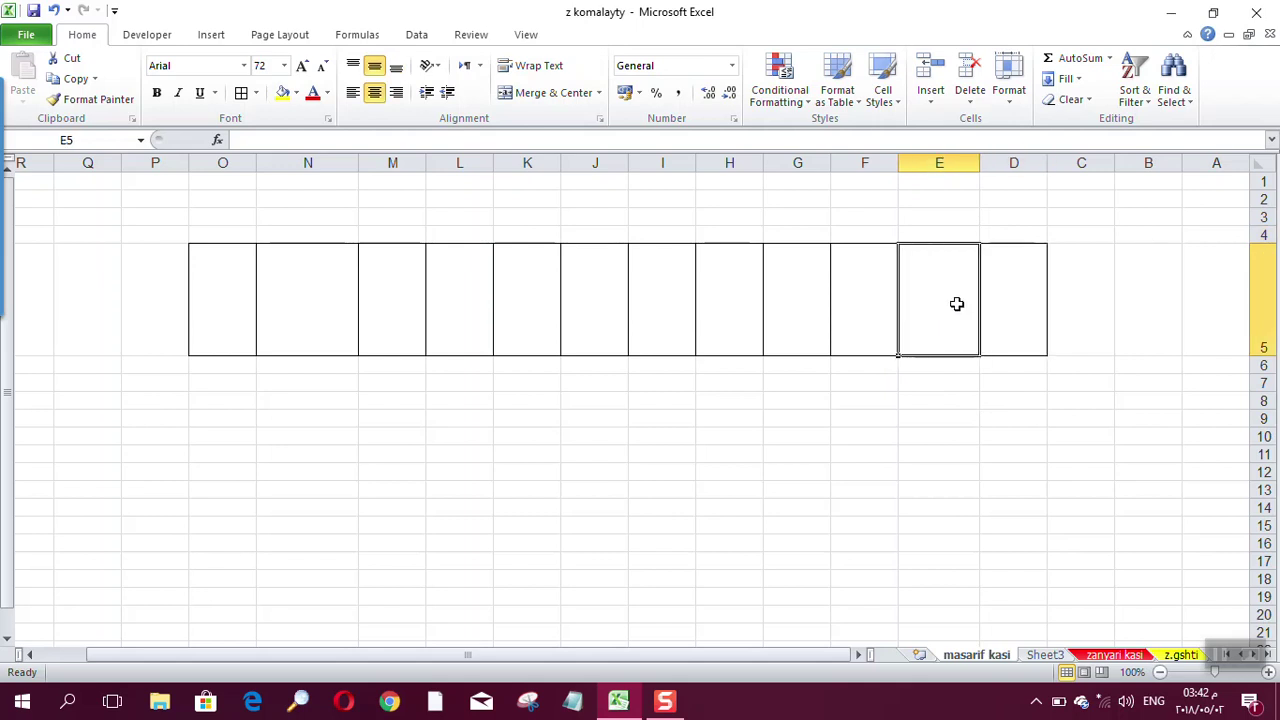
click(795, 309)
text(=)
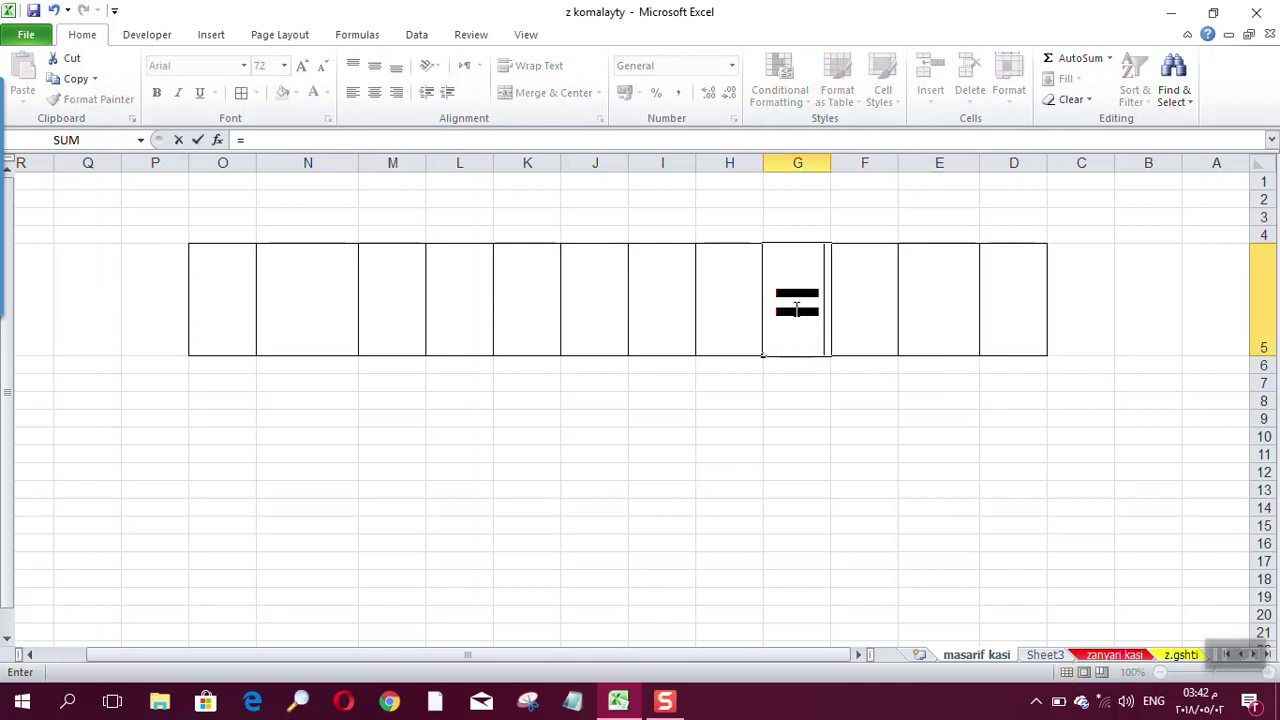
key(BackSpace)
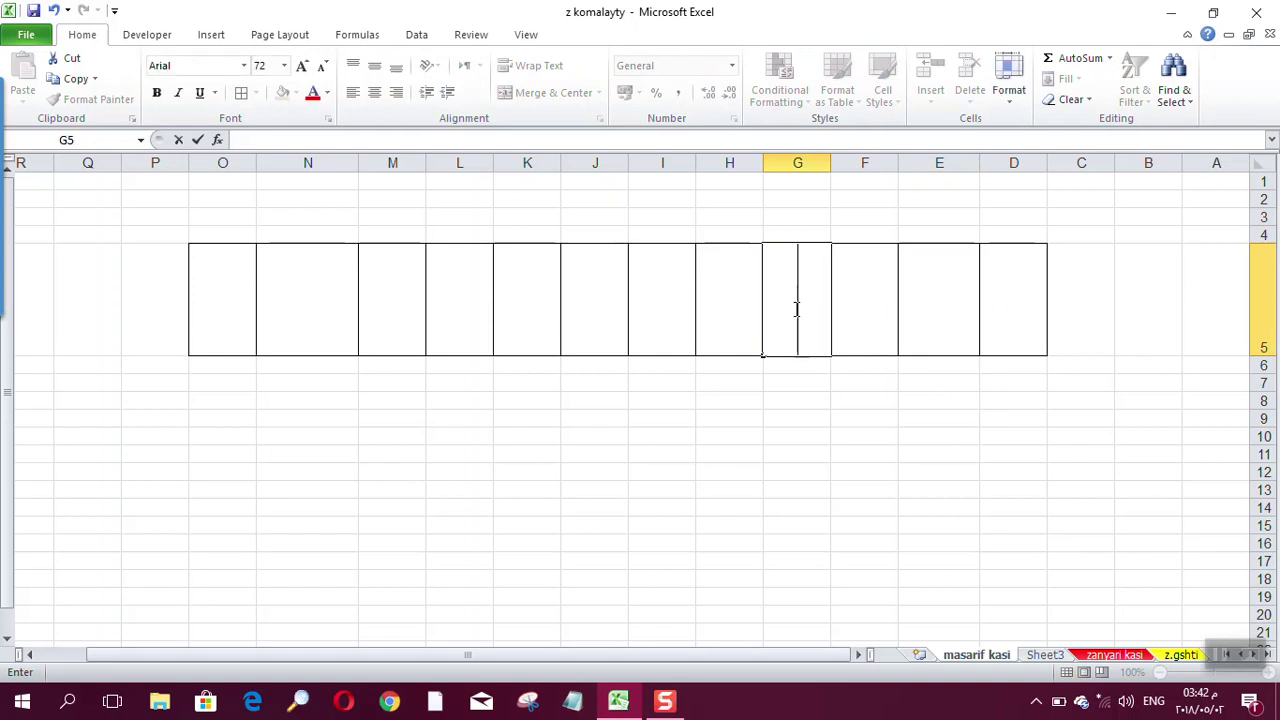
click(730, 432)
Step: Reduce the font size of cell G5 to 20
click(789, 319)
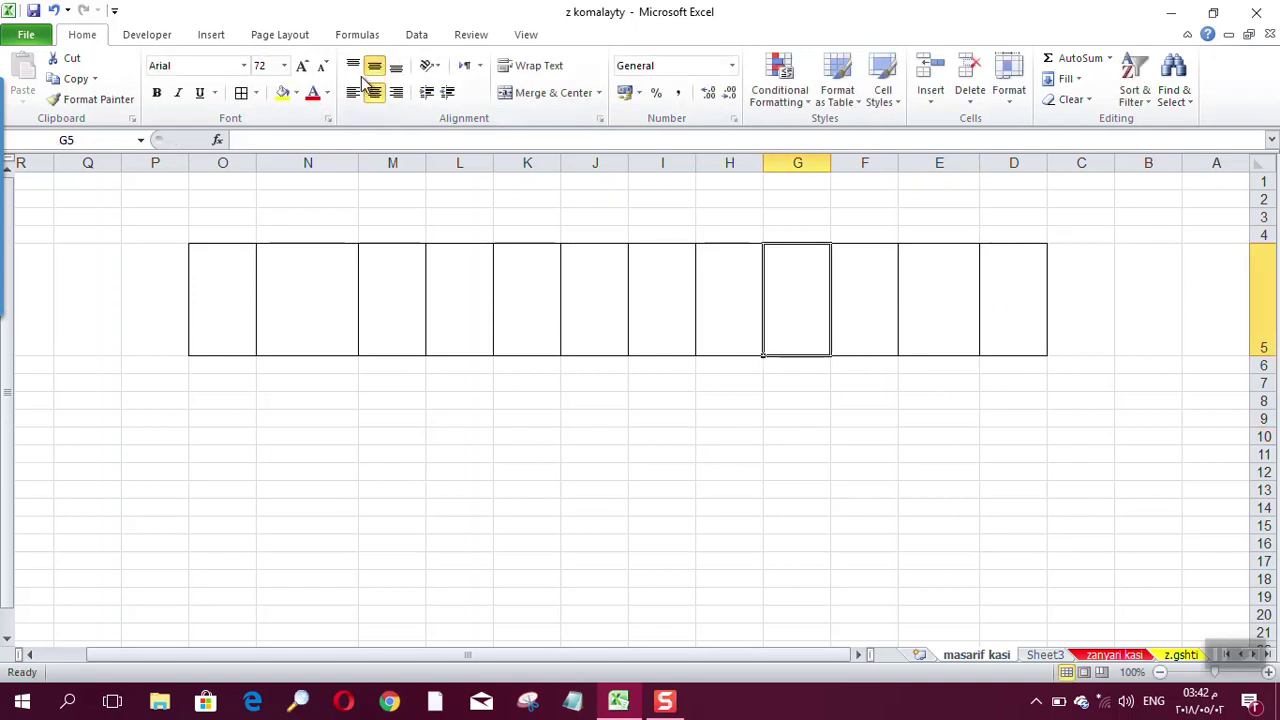
click(322, 68)
click(322, 68)
click(322, 68)
click(322, 68)
click(322, 68)
click(322, 68)
click(322, 68)
click(322, 68)
Step: Try an INDEX formula in G5 with Sheet3!G6:O12 as the array, returning to the masarif kasi sheet for the row number
text(=)
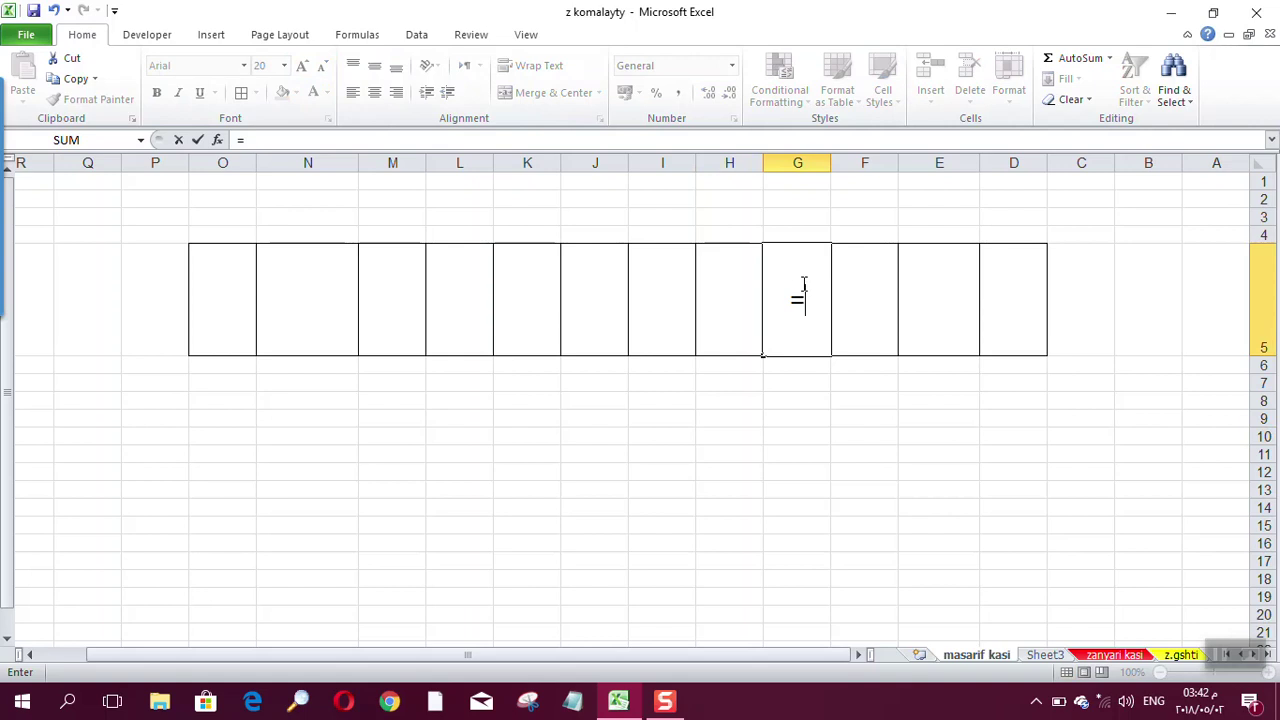
text(n)
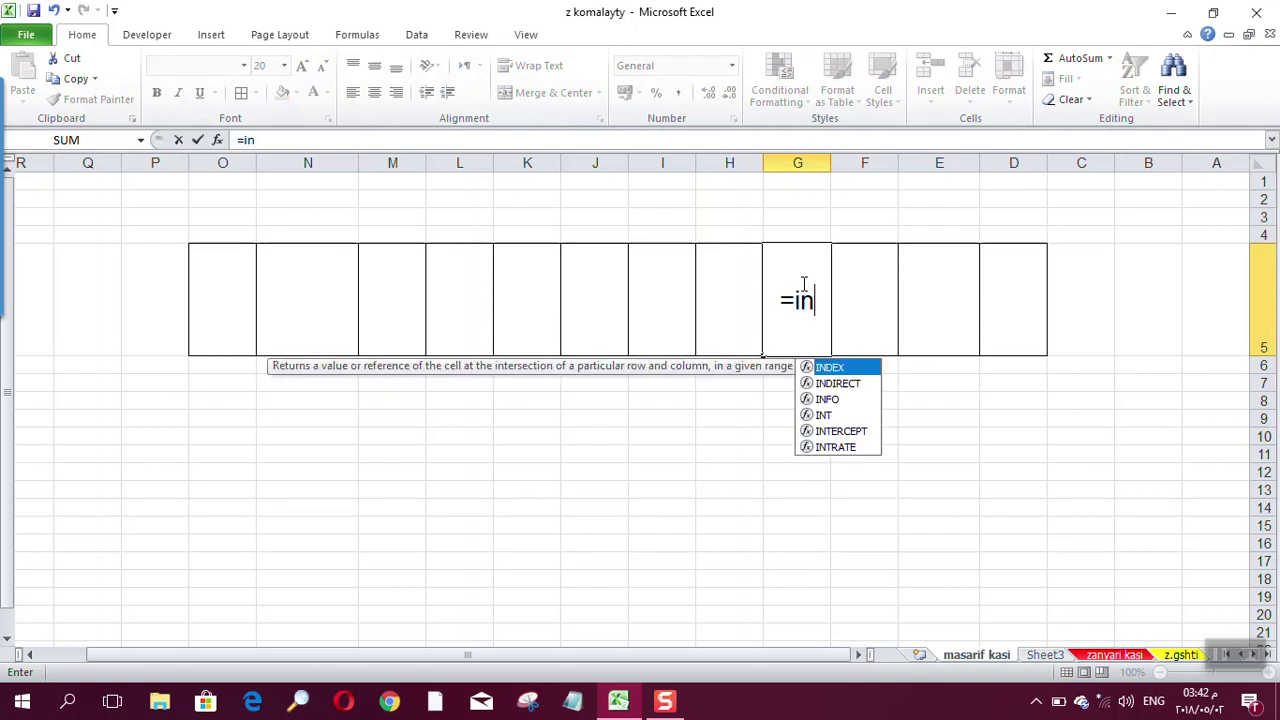
double_click(823, 368)
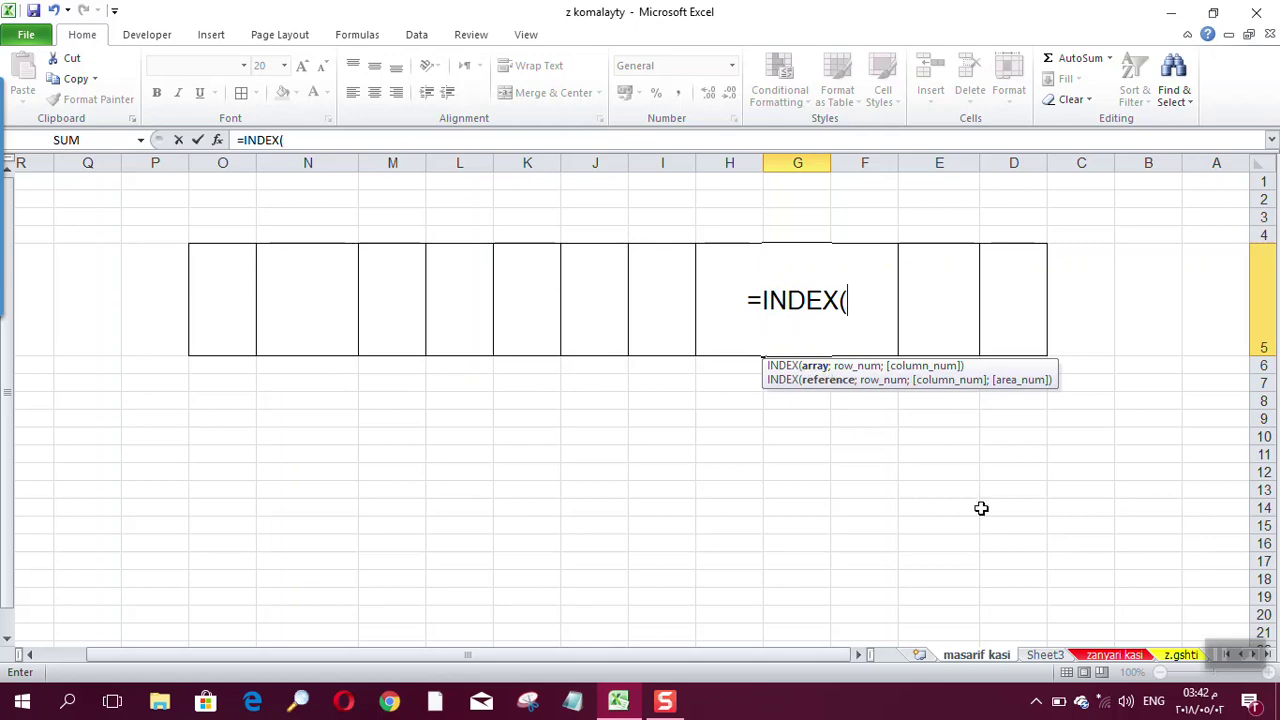
click(1045, 655)
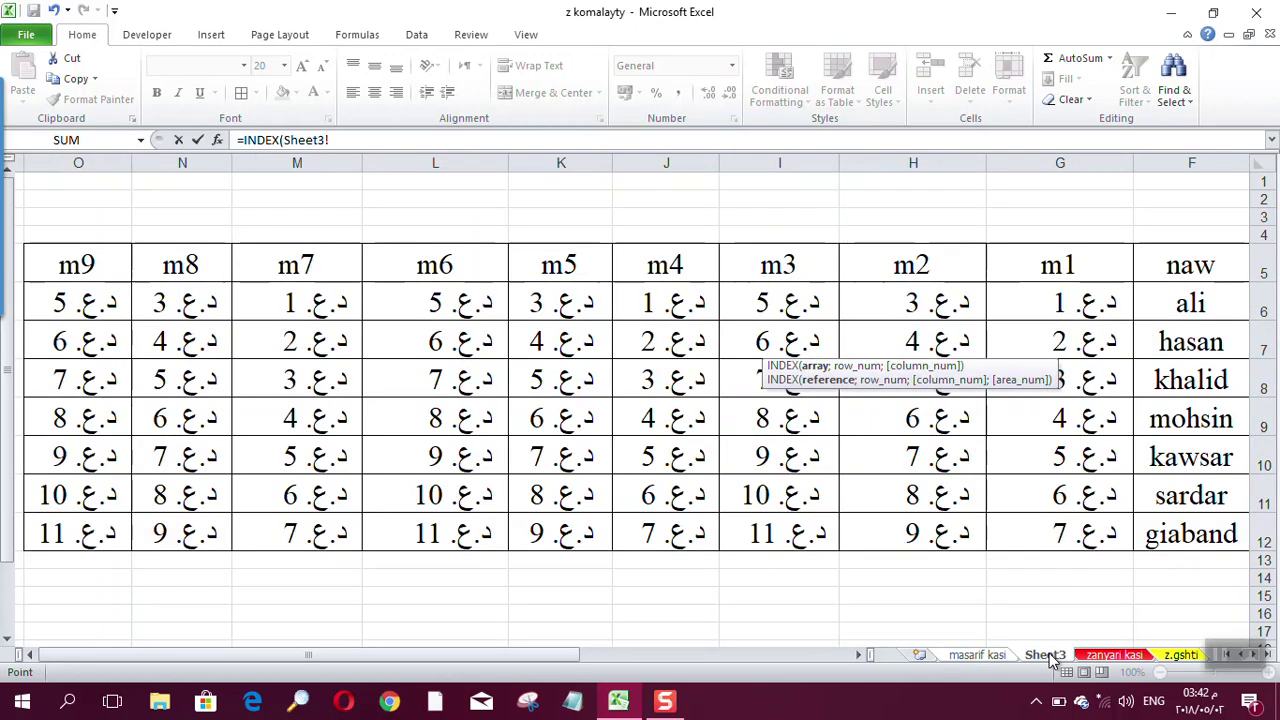
drag(1098, 304, 80, 533)
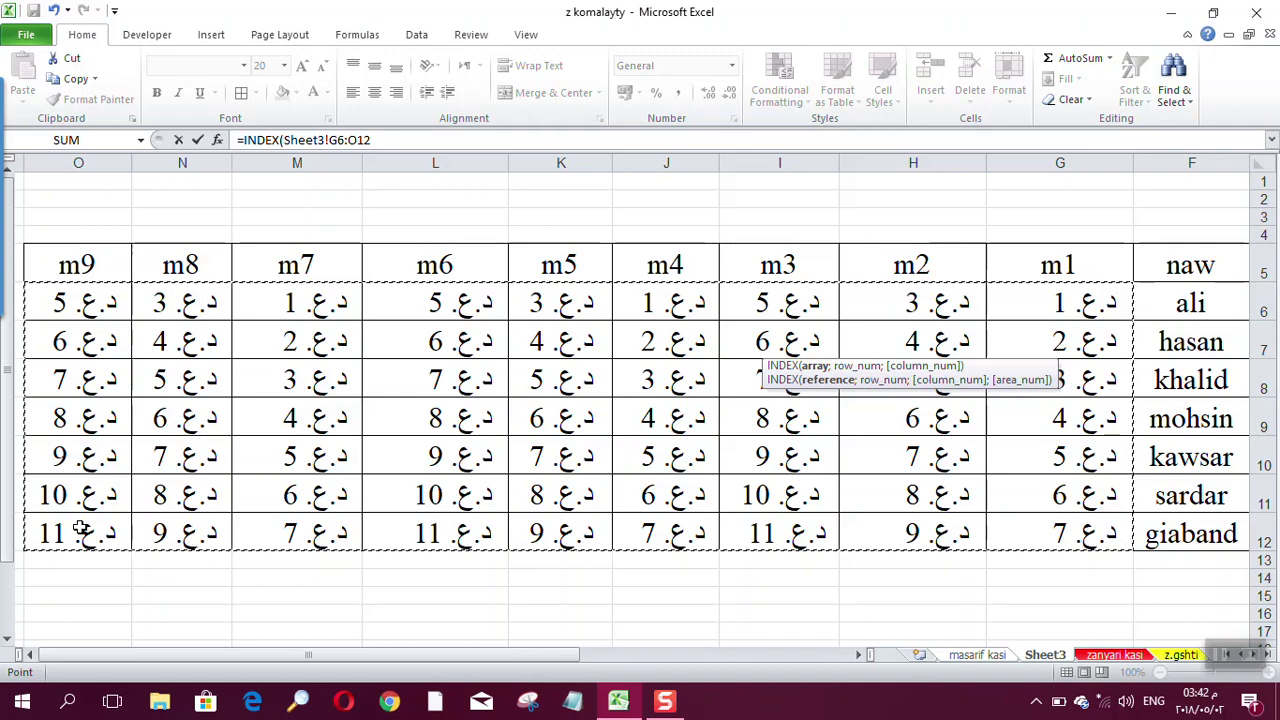
text(;)
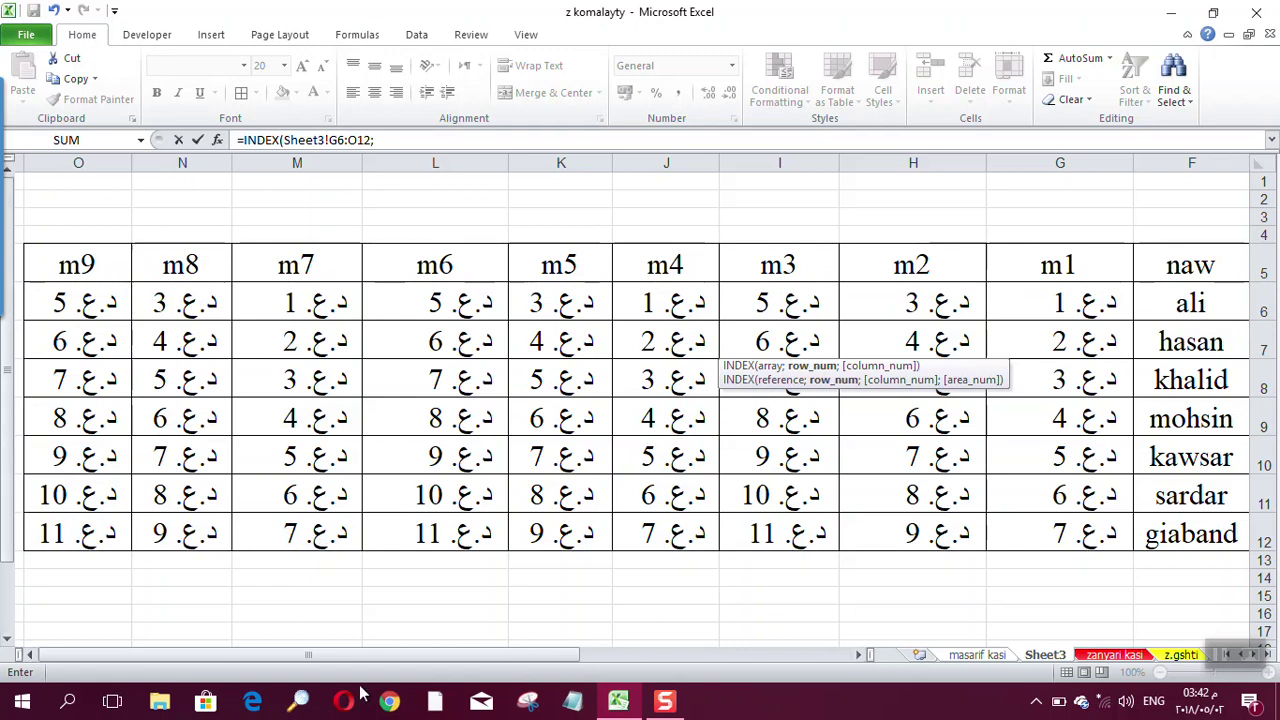
click(968, 655)
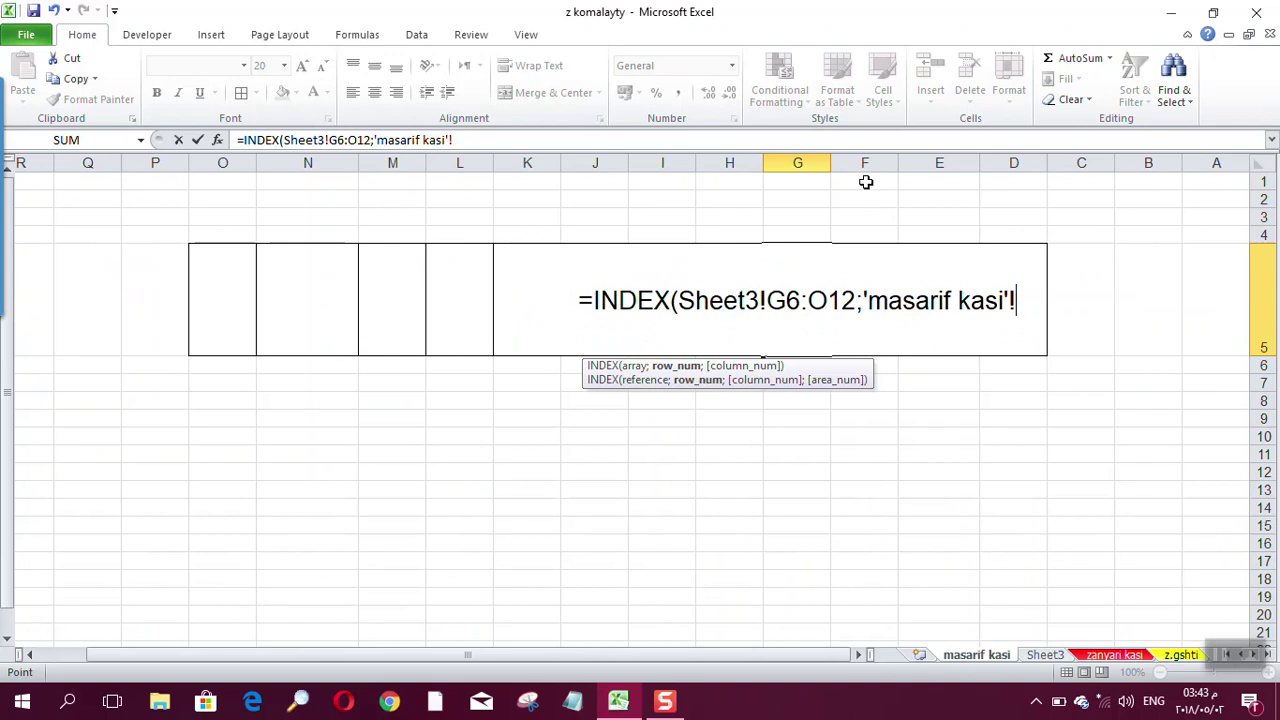
Step: Delete the unfinished INDEX formula from G5 and leave the cell empty
key(BackSpace)
key(BackSpace)
key(BackSpace)
key(BackSpace)
key(BackSpace)
key(BackSpace)
key(BackSpace)
key(BackSpace)
key(BackSpace)
key(BackSpace)
key(BackSpace)
key(BackSpace)
key(BackSpace)
key(BackSpace)
key(BackSpace)
key(BackSpace)
key(BackSpace)
key(BackSpace)
key(BackSpace)
key(BackSpace)
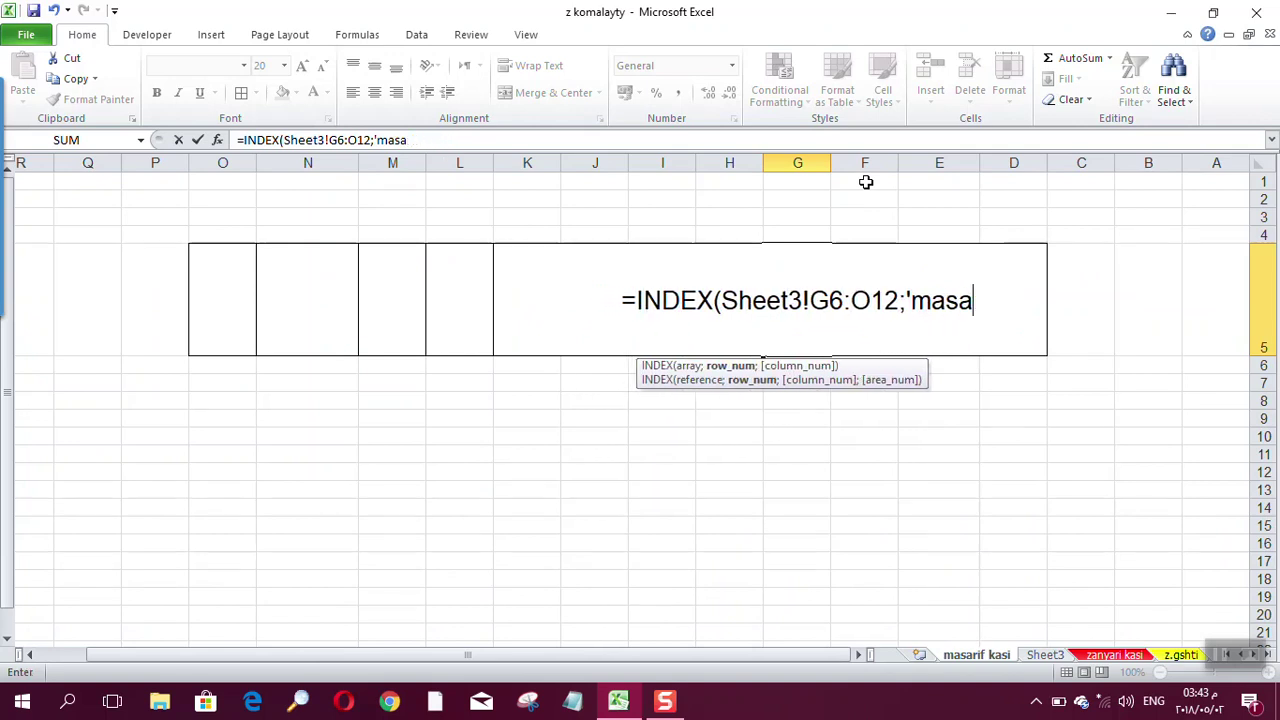
key(BackSpace)
key(BackSpace)
key(BackSpace)
key(BackSpace)
key(BackSpace)
key(BackSpace)
key(BackSpace)
key(BackSpace)
key(BackSpace)
key(BackSpace)
key(BackSpace)
key(BackSpace)
key(BackSpace)
key(BackSpace)
key(BackSpace)
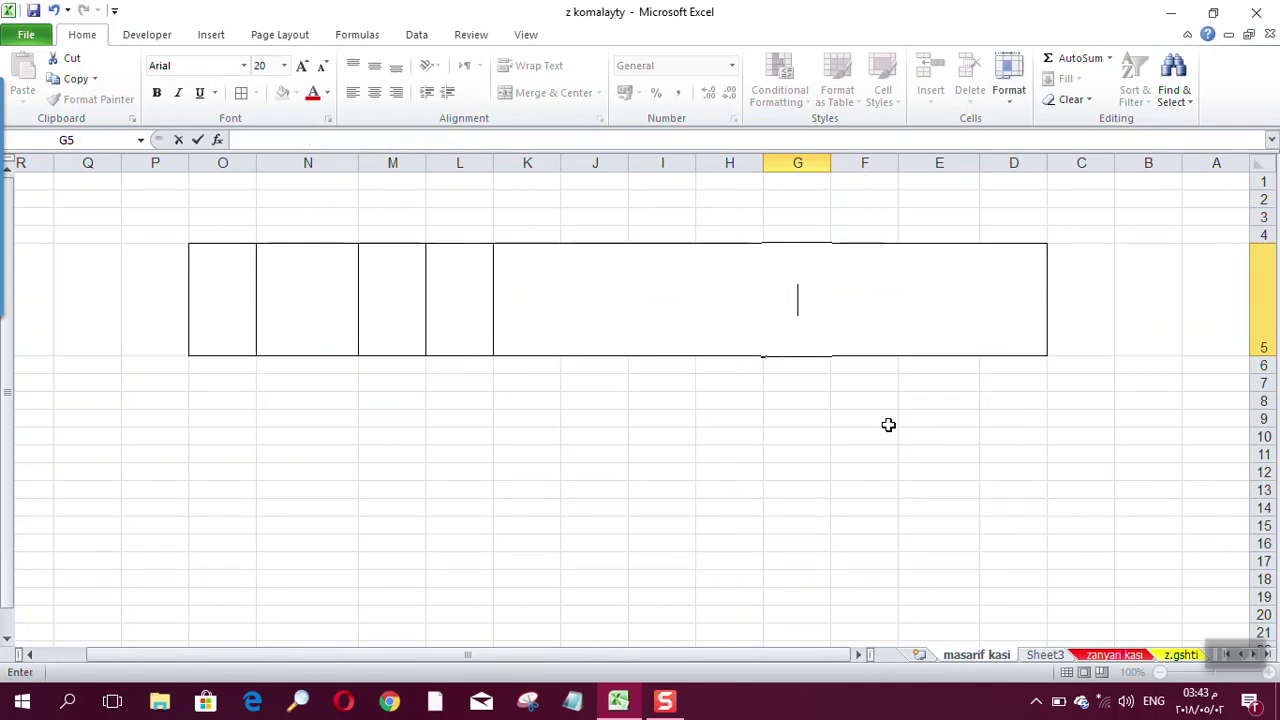
click(880, 432)
Step: Start editing the empty cell F5 and reduce its text size to 24
click(866, 284)
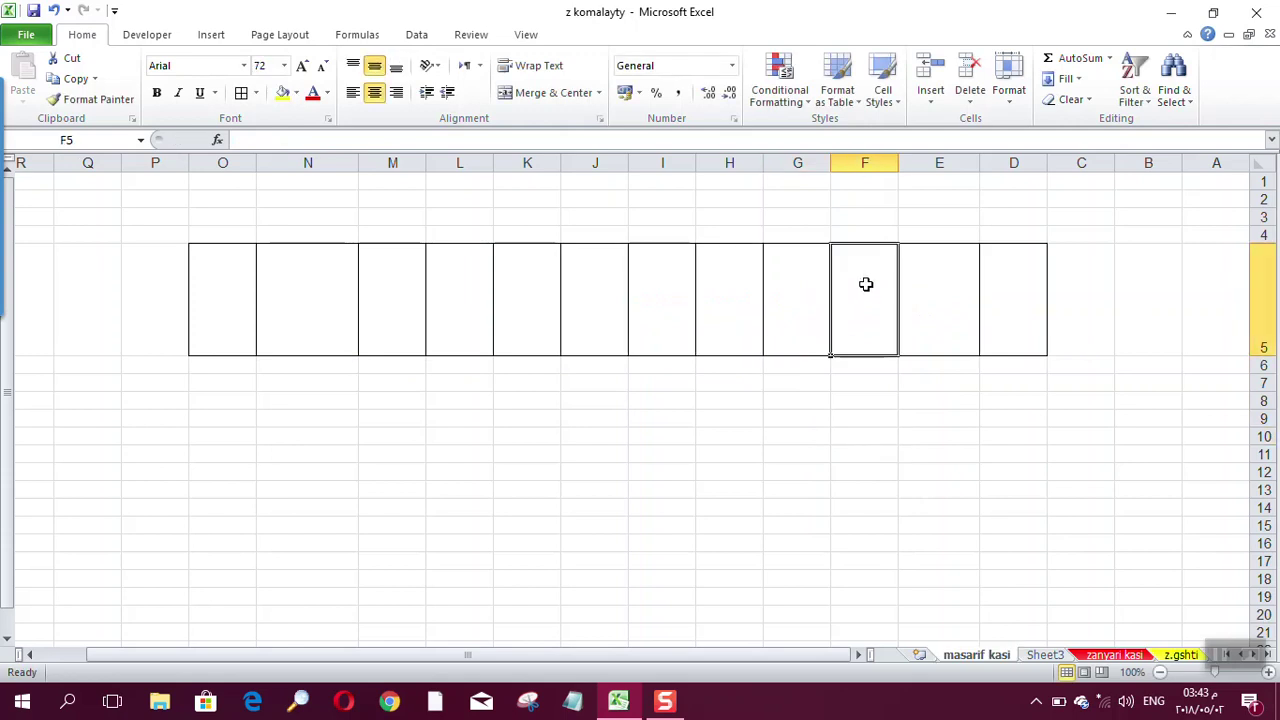
text(=)
key(BackSpace)
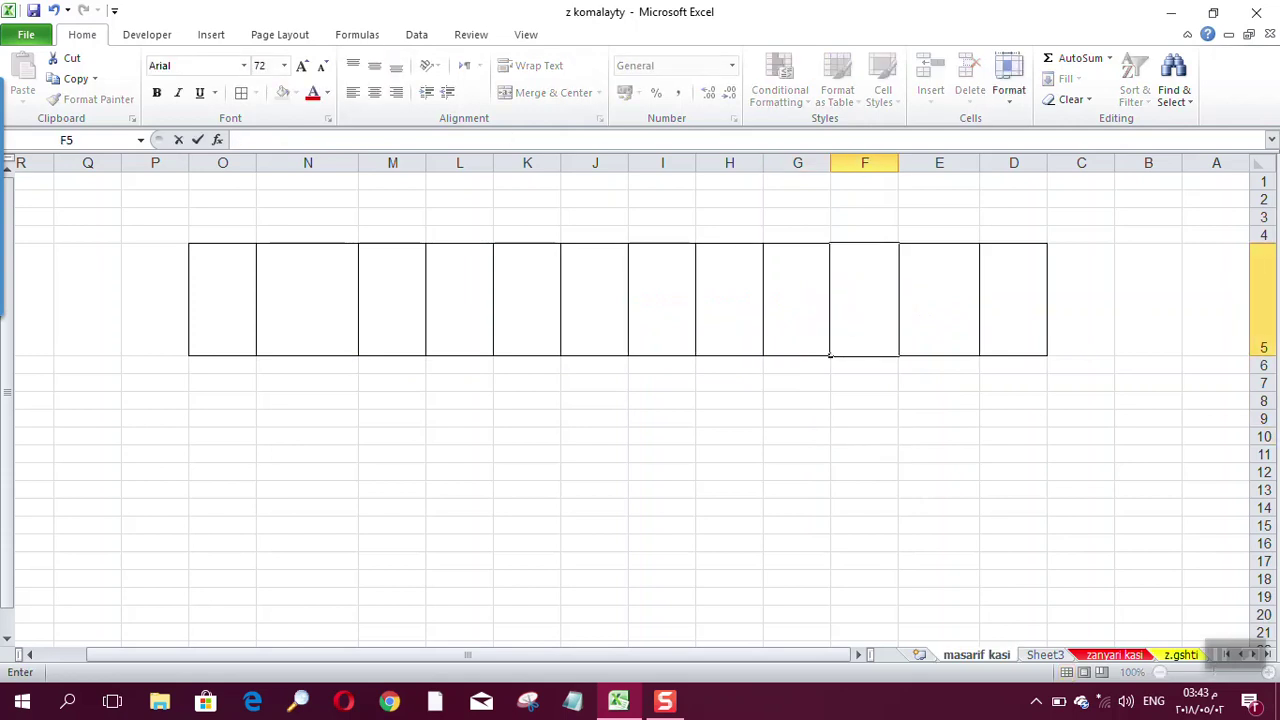
click(322, 66)
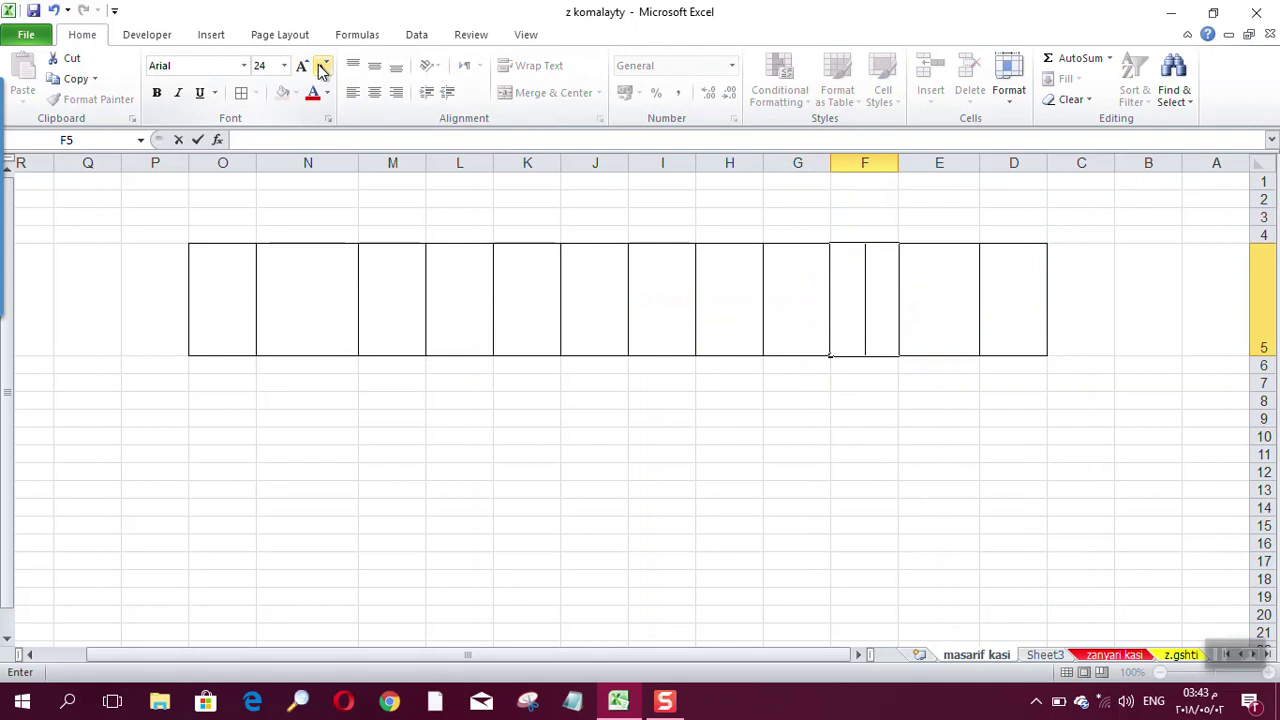
click(322, 66)
click(322, 66)
click(285, 66)
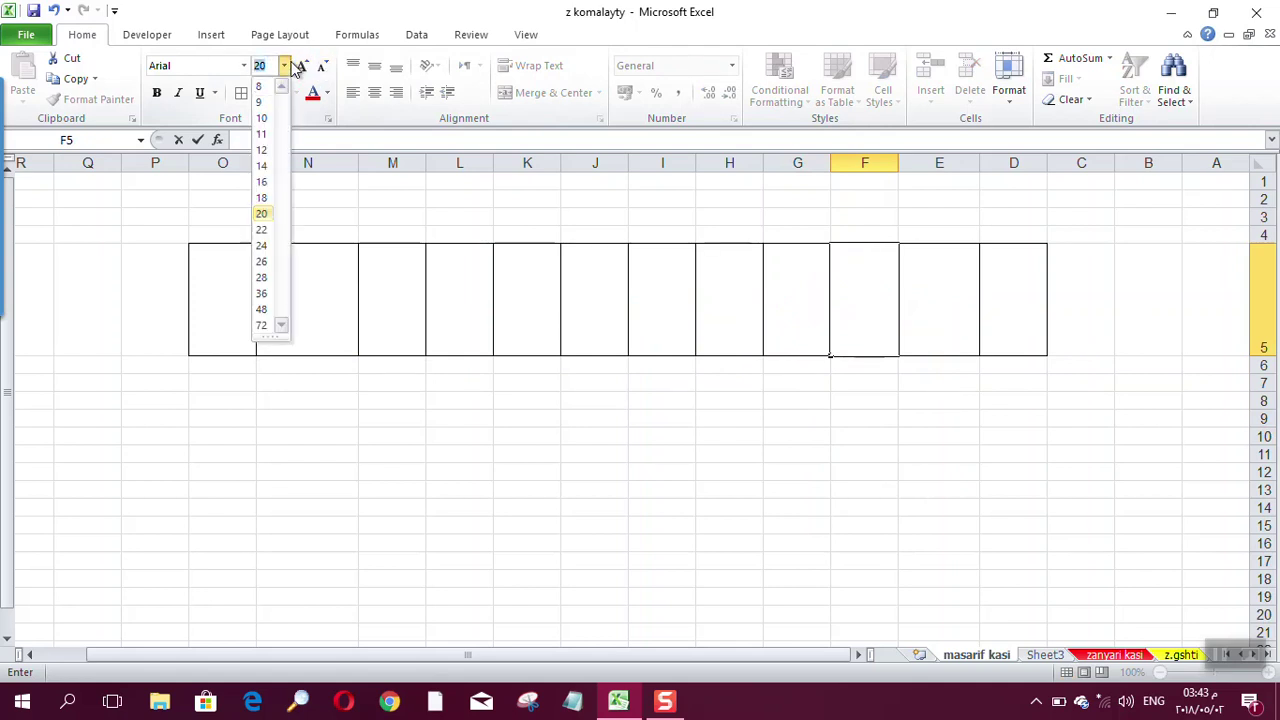
click(302, 66)
click(302, 66)
Step: Begin an INDEX formula in F5 with Sheet3!G6:O12 as the array
text(=)
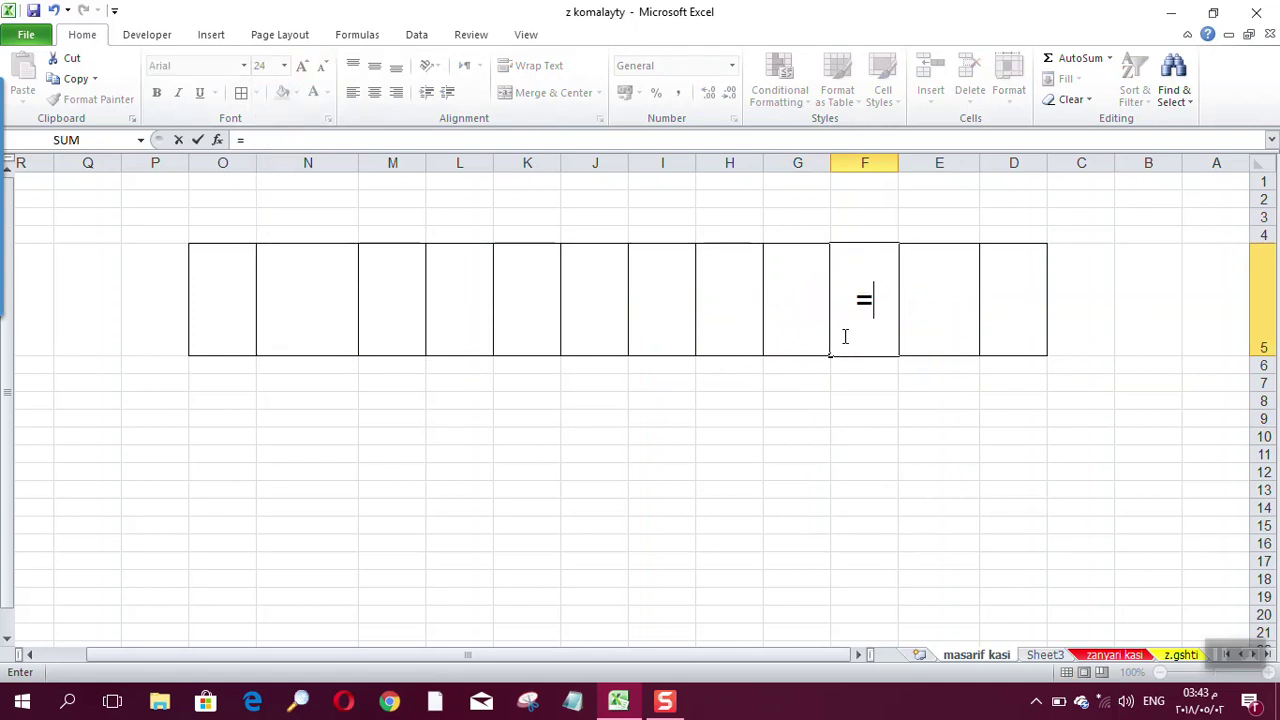
text(i)
key(BackSpace)
text(in)
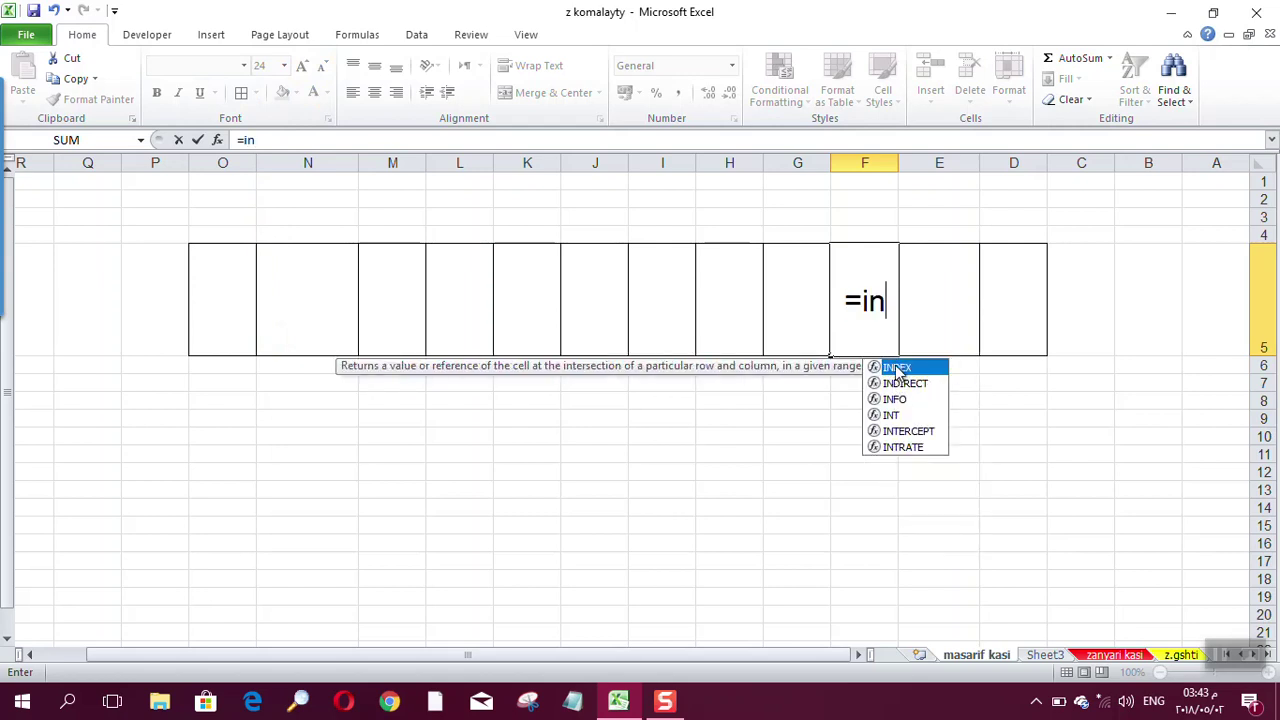
double_click(897, 368)
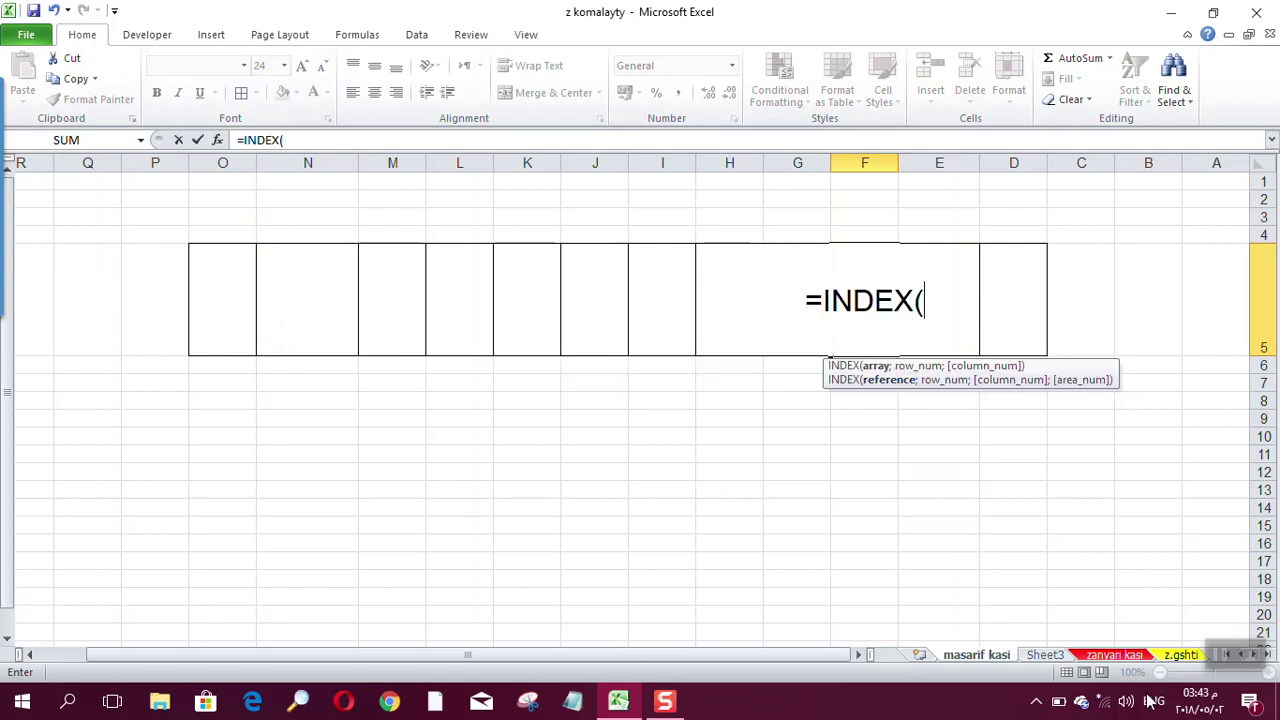
click(1043, 653)
drag(1060, 303, 108, 527)
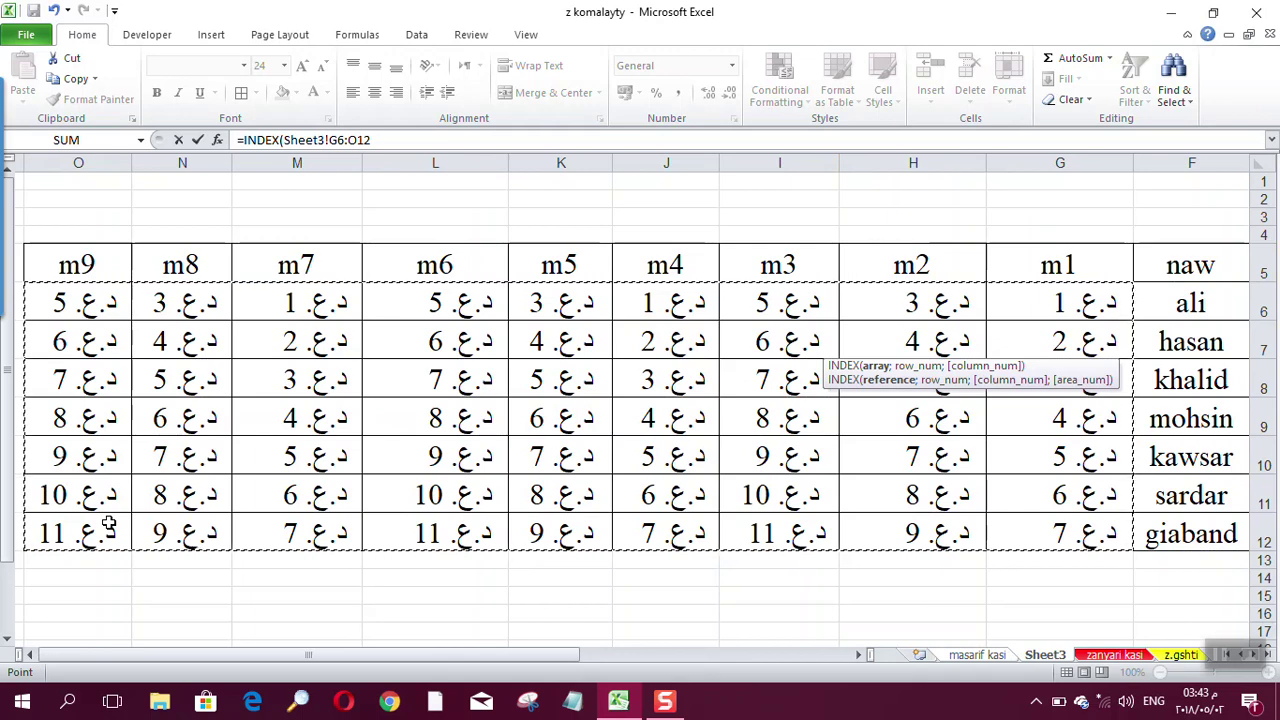
text(;)
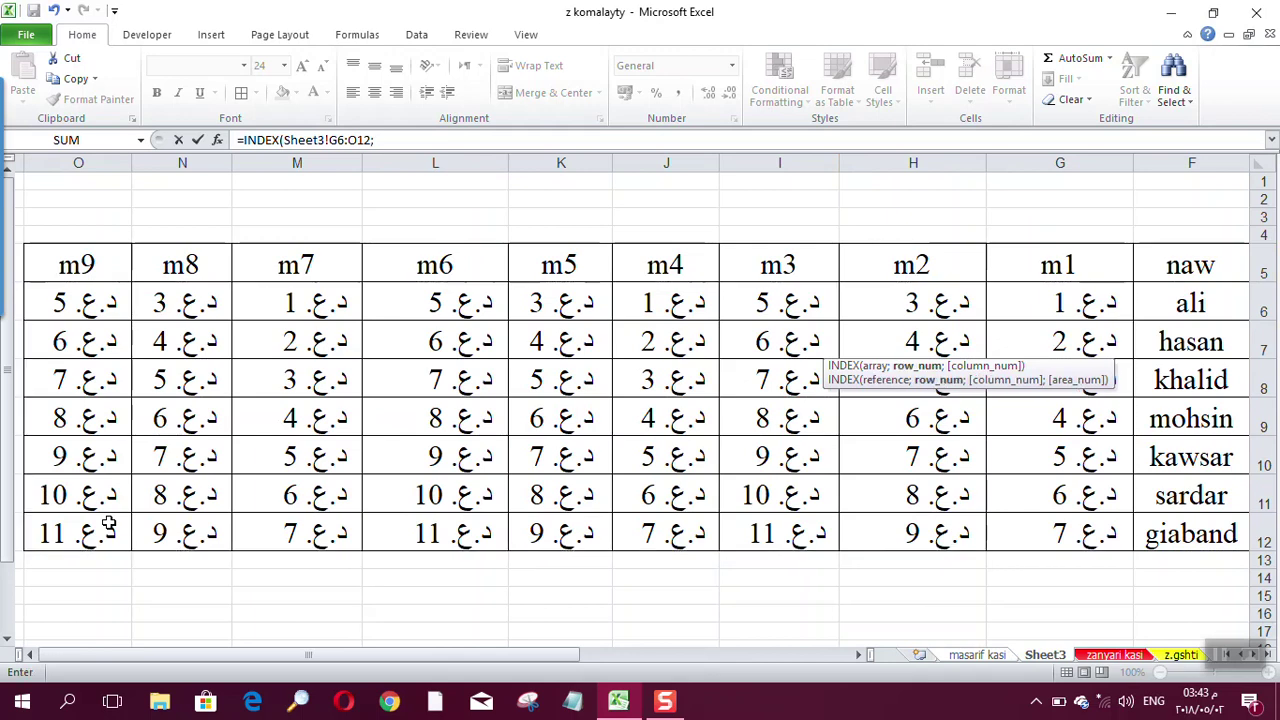
Step: Set the row number to an exact-type (0) MATCH of 'masarif kasi'!F1 against the names in Sheet3!F6:F12
text(mat)
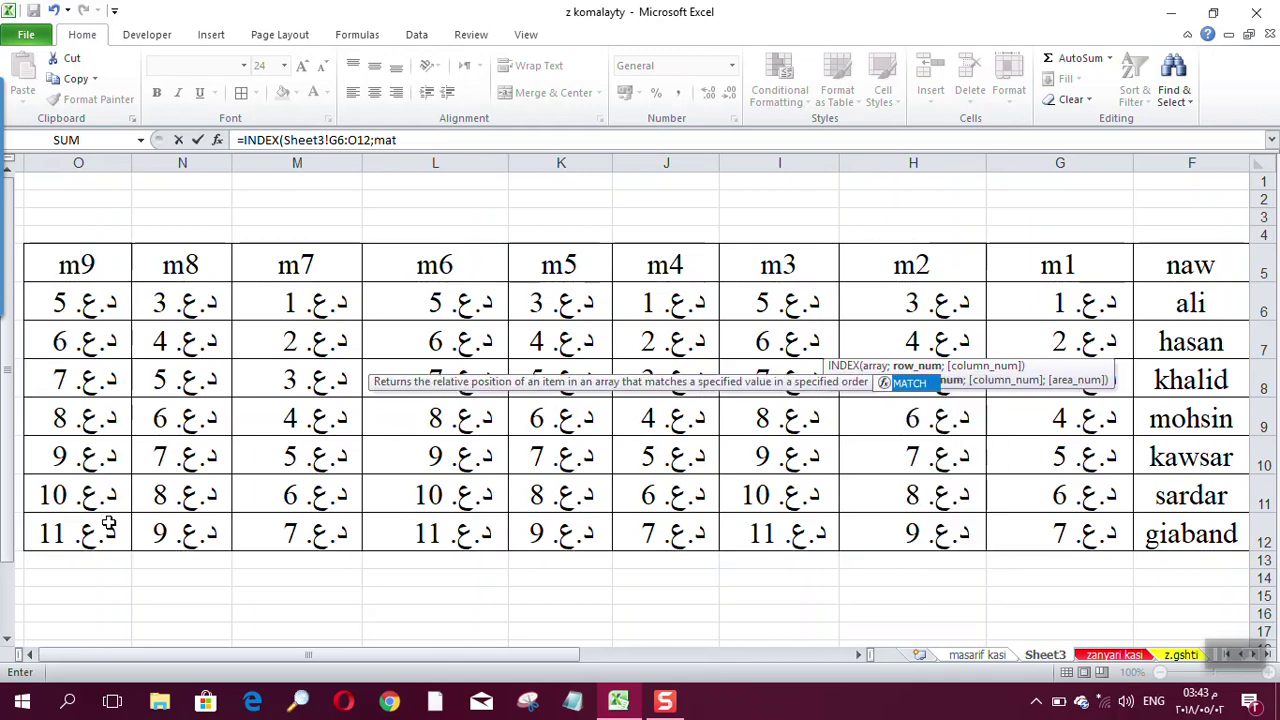
text(c)
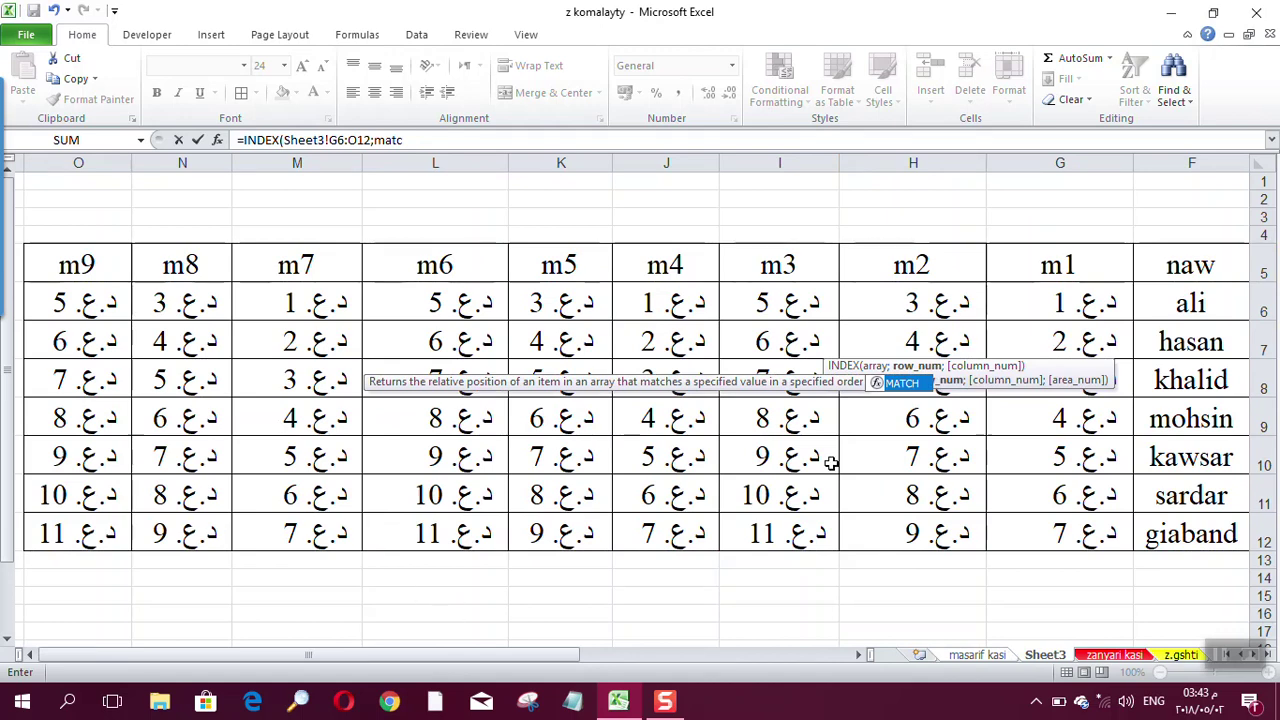
double_click(903, 384)
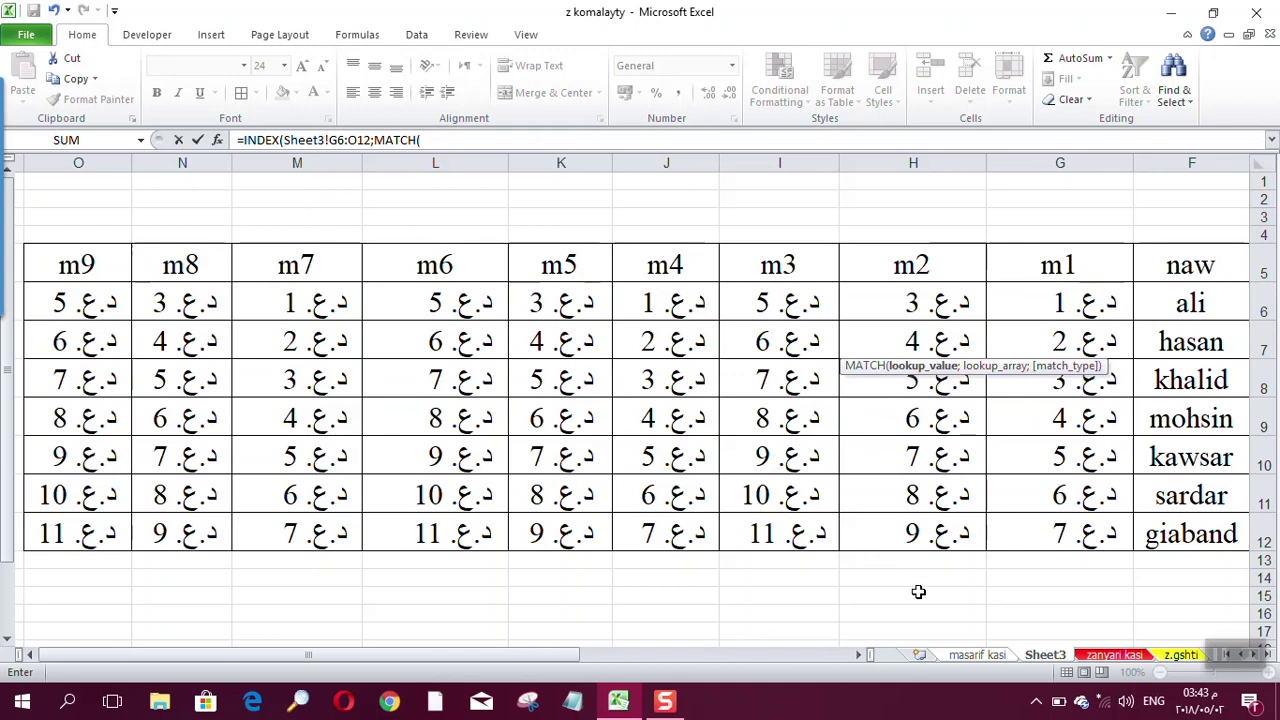
click(972, 656)
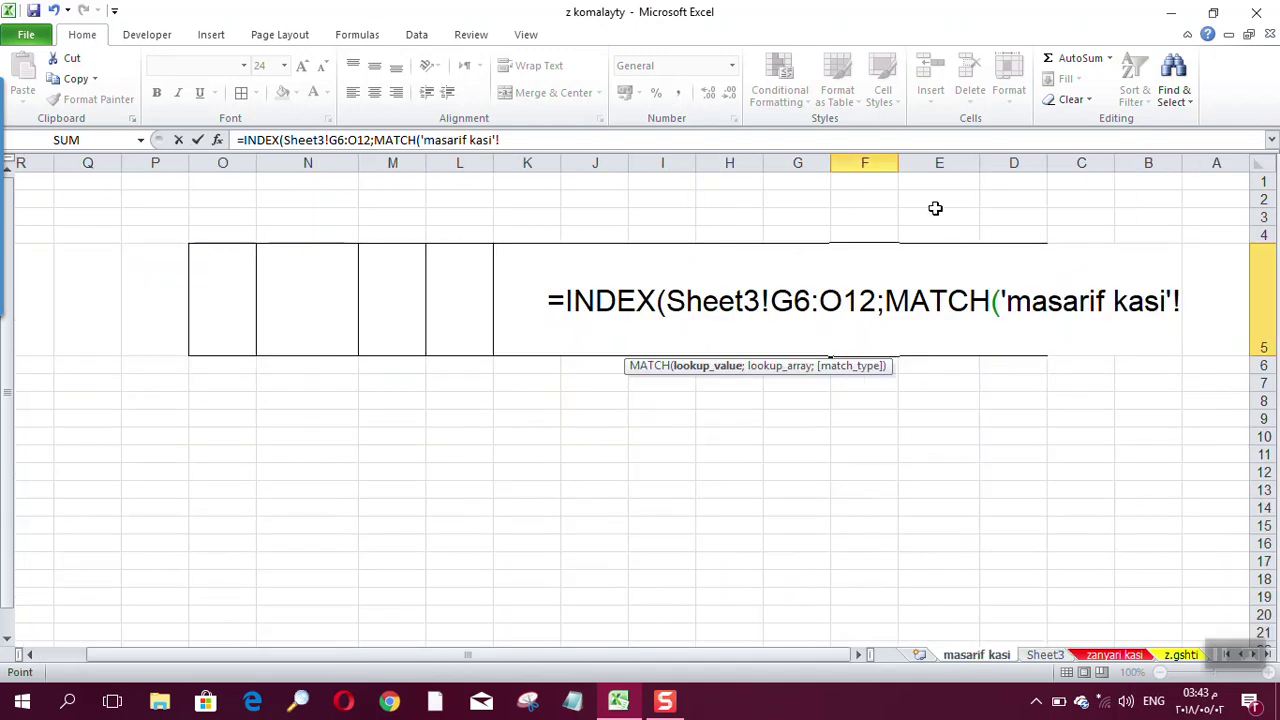
click(866, 181)
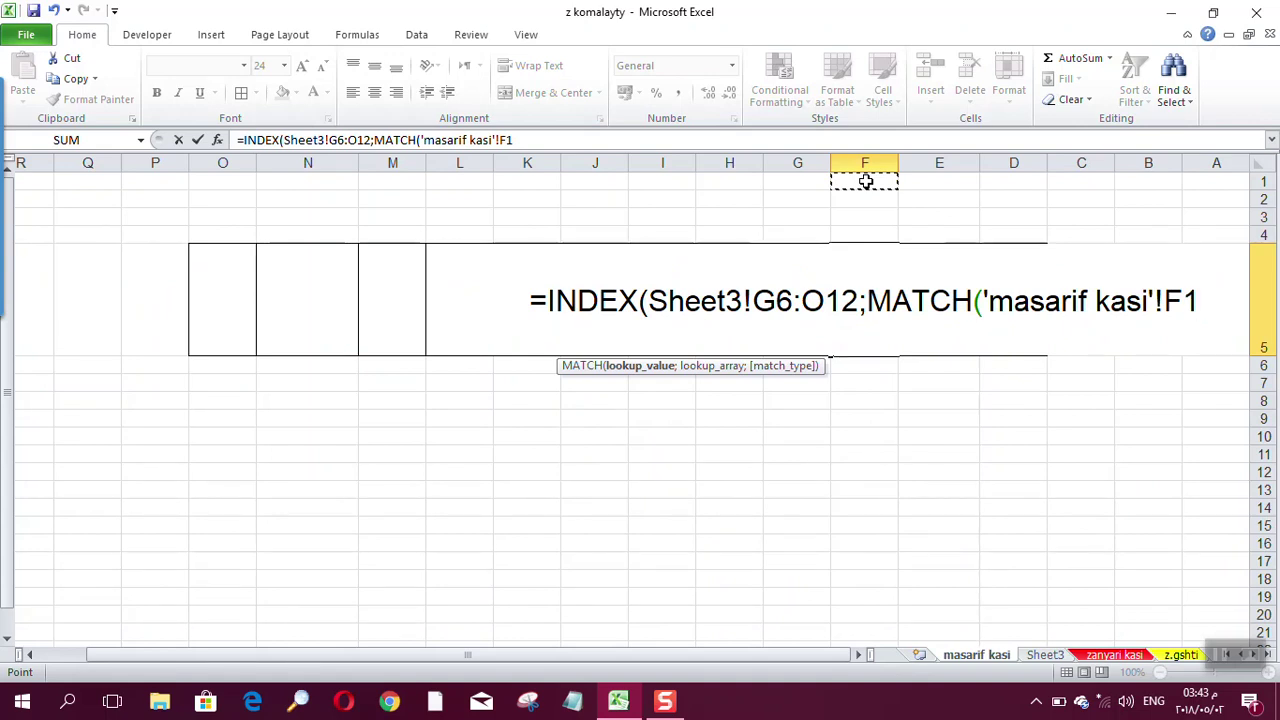
text(;)
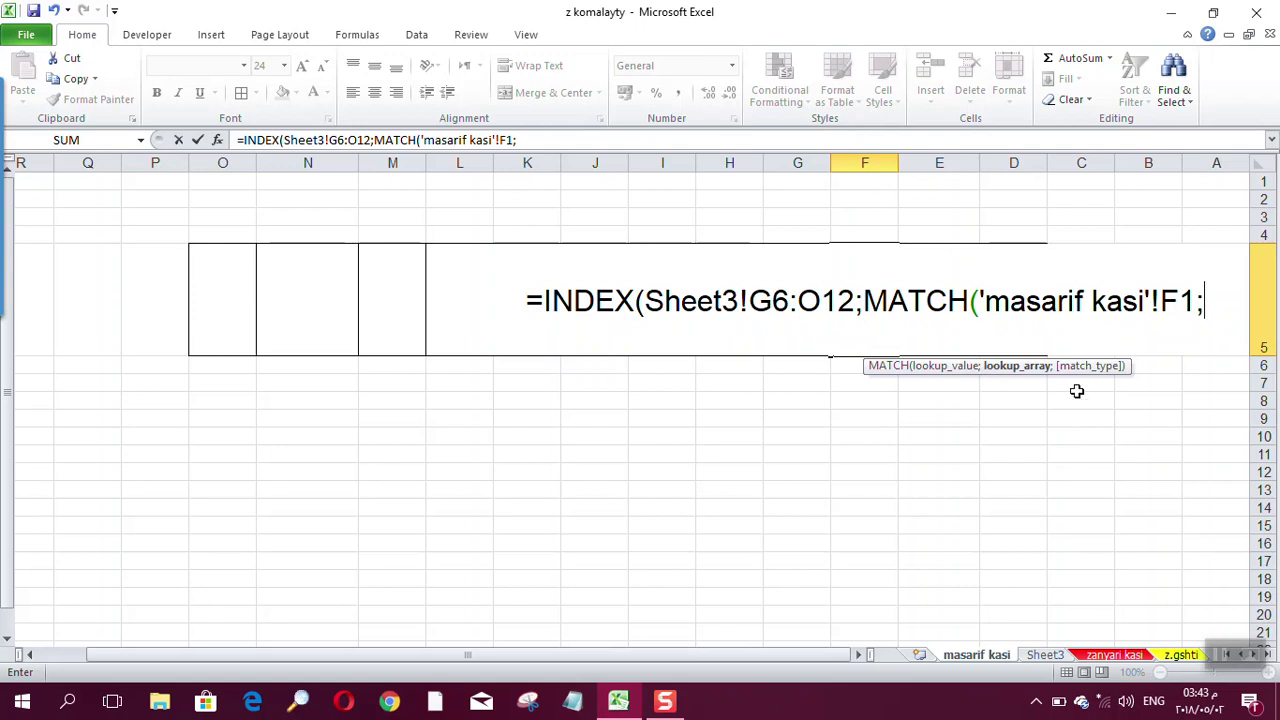
click(1044, 652)
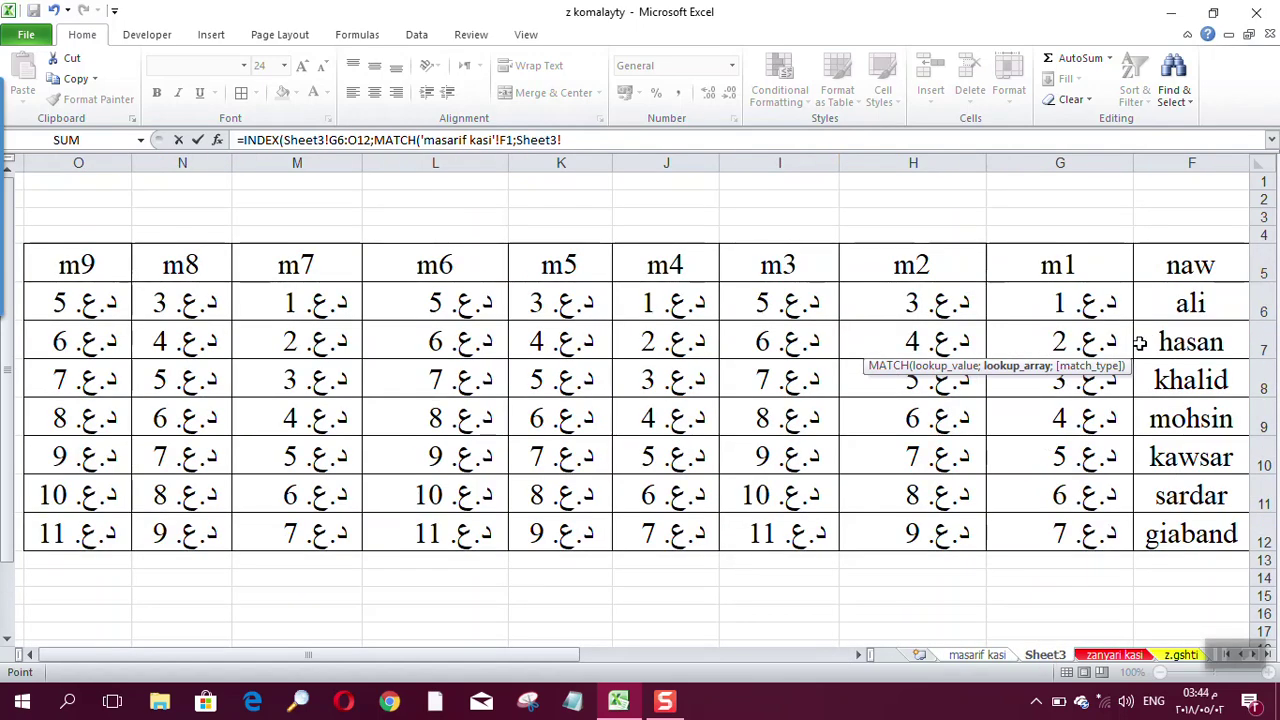
drag(1170, 305, 1195, 527)
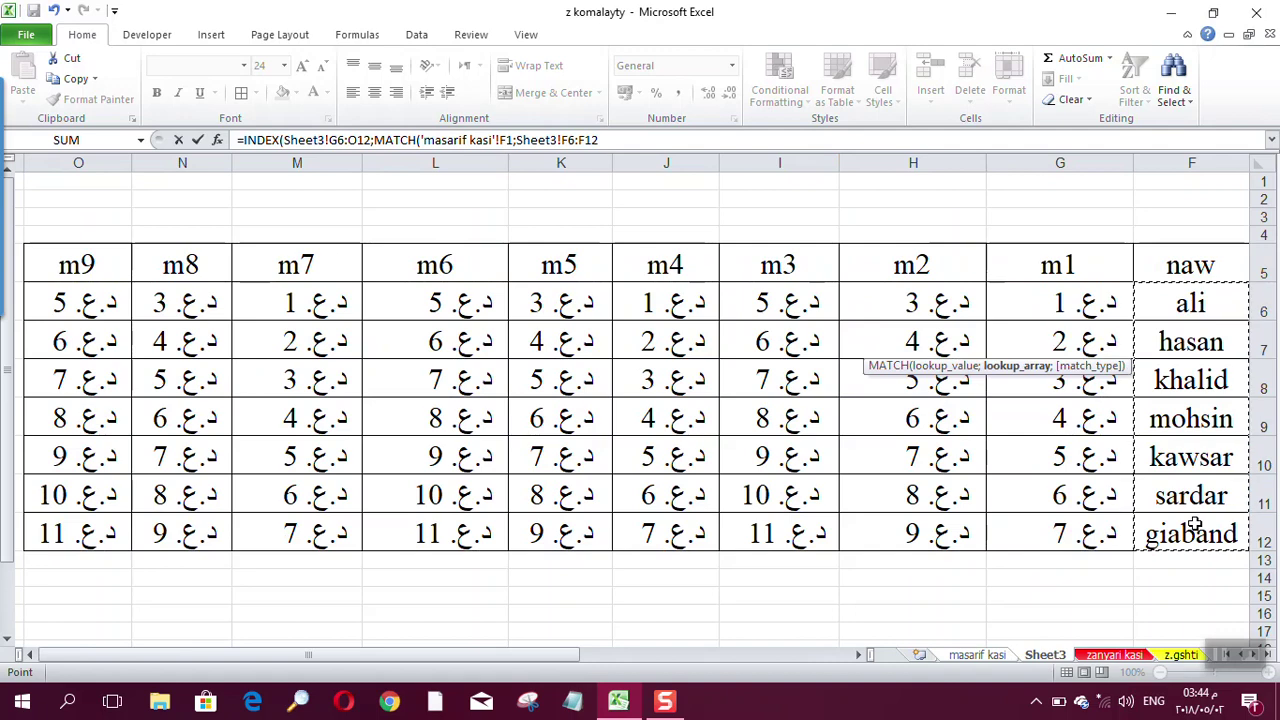
text(;)
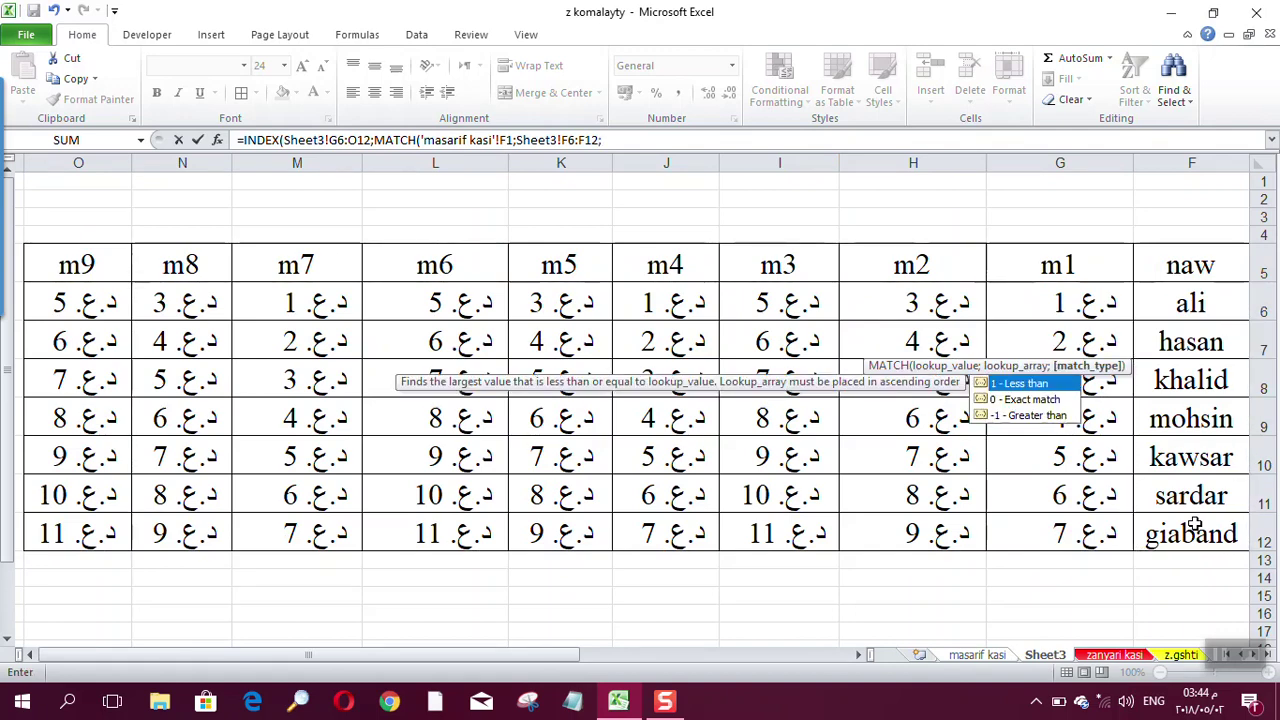
text(0))
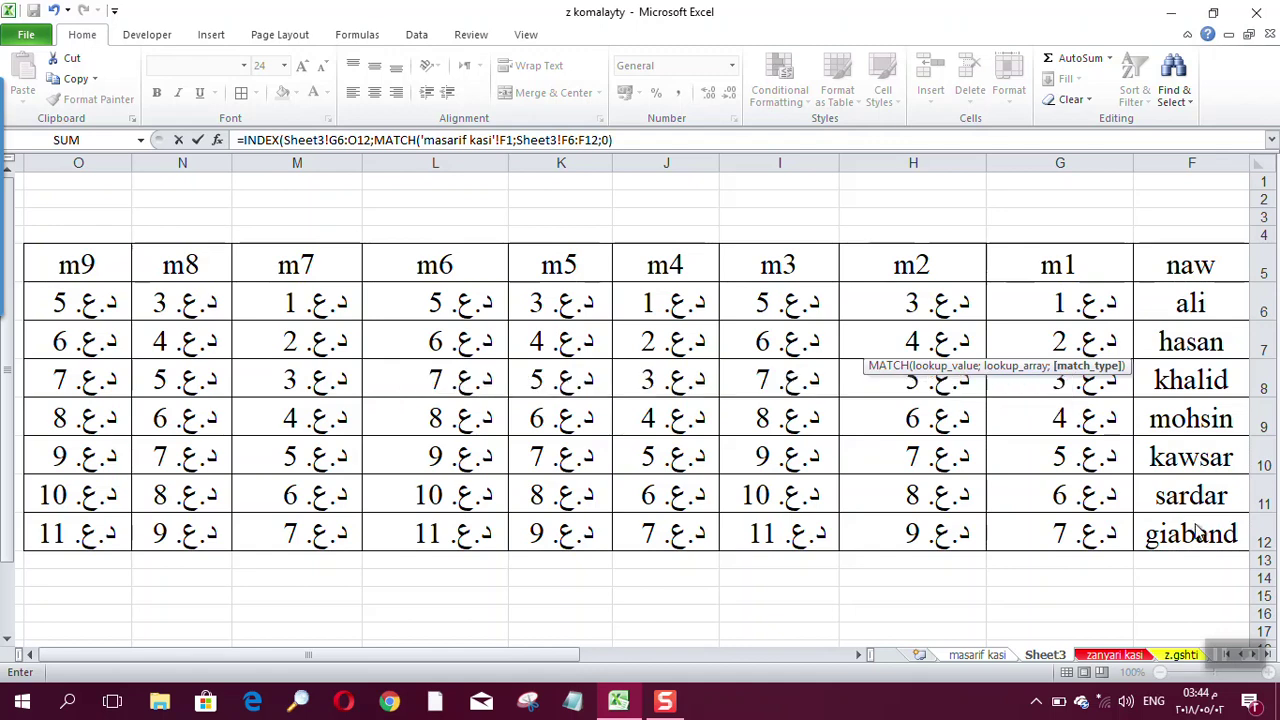
Step: Add a second MATCH for the column number with 'masarif kasi'!H1 as its lookup value
text(;ma)
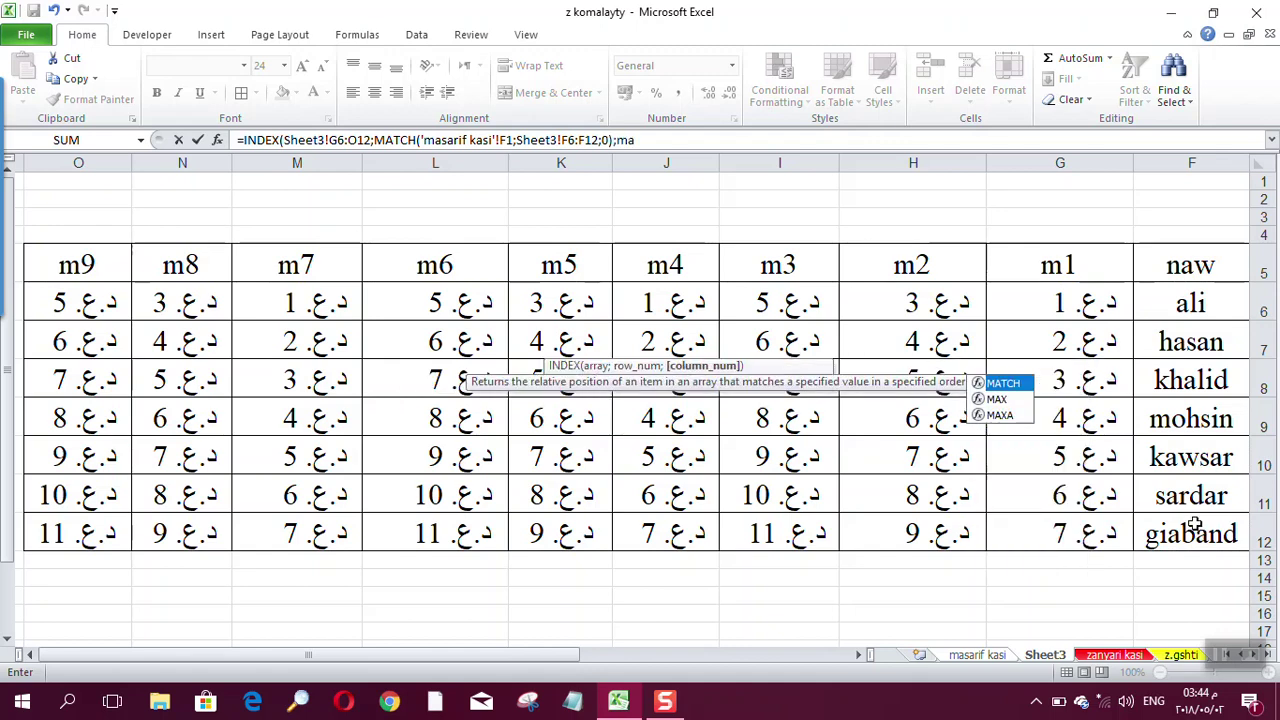
text(c)
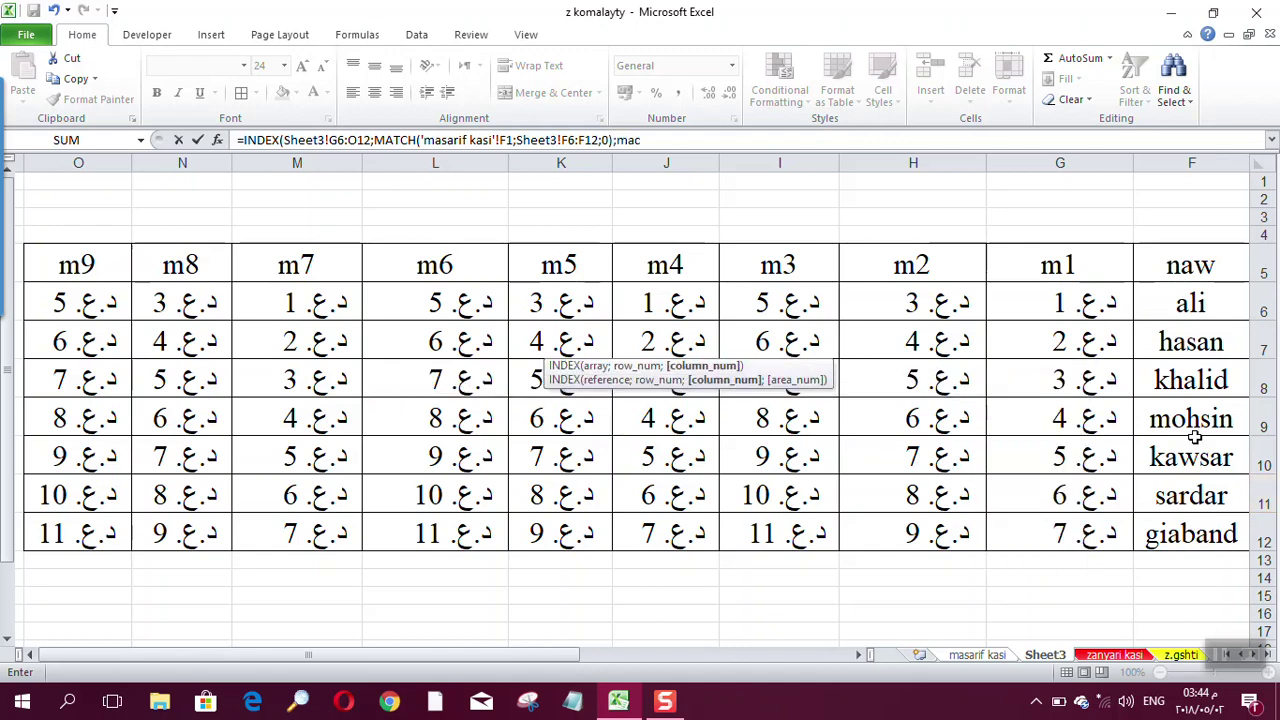
key(BackSpace)
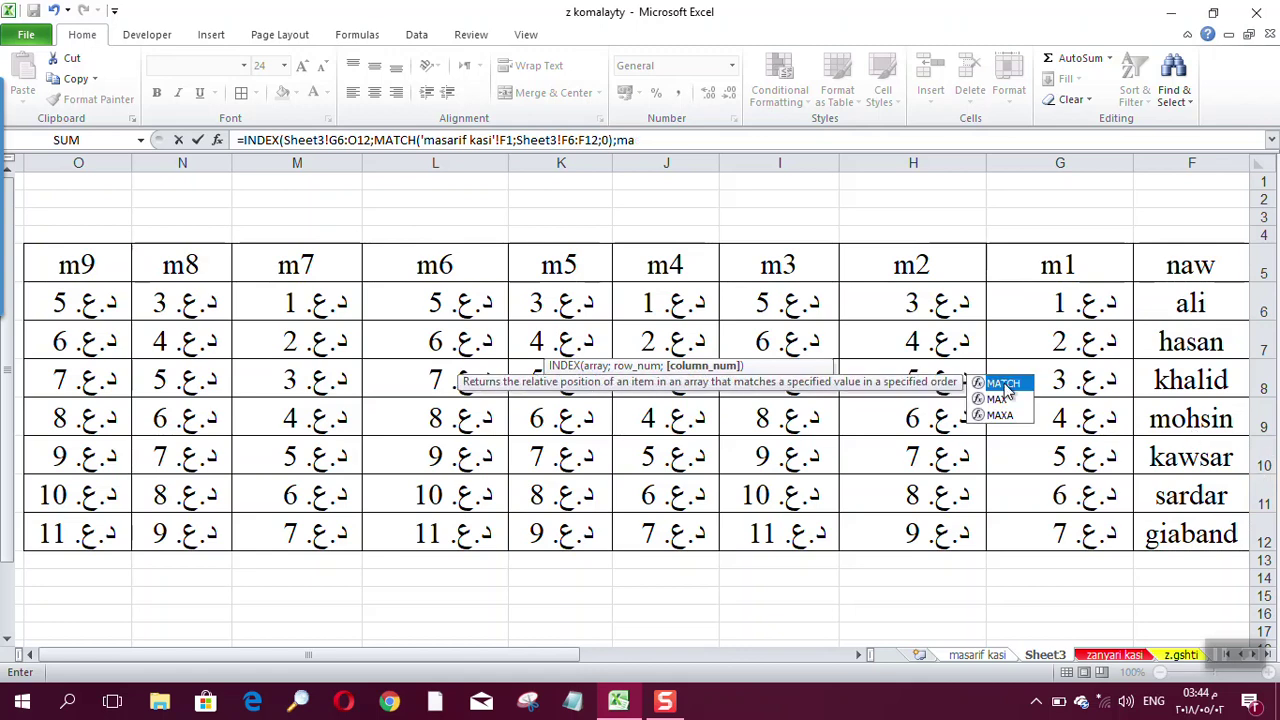
double_click(1003, 384)
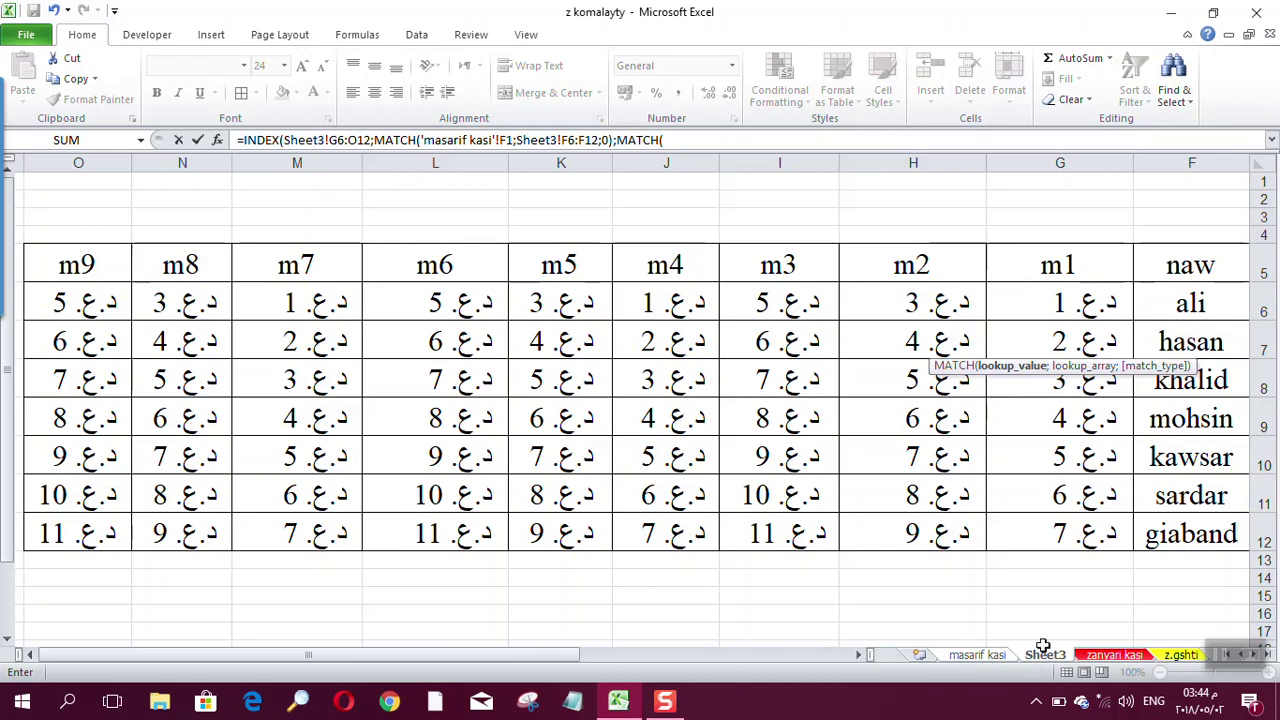
click(958, 655)
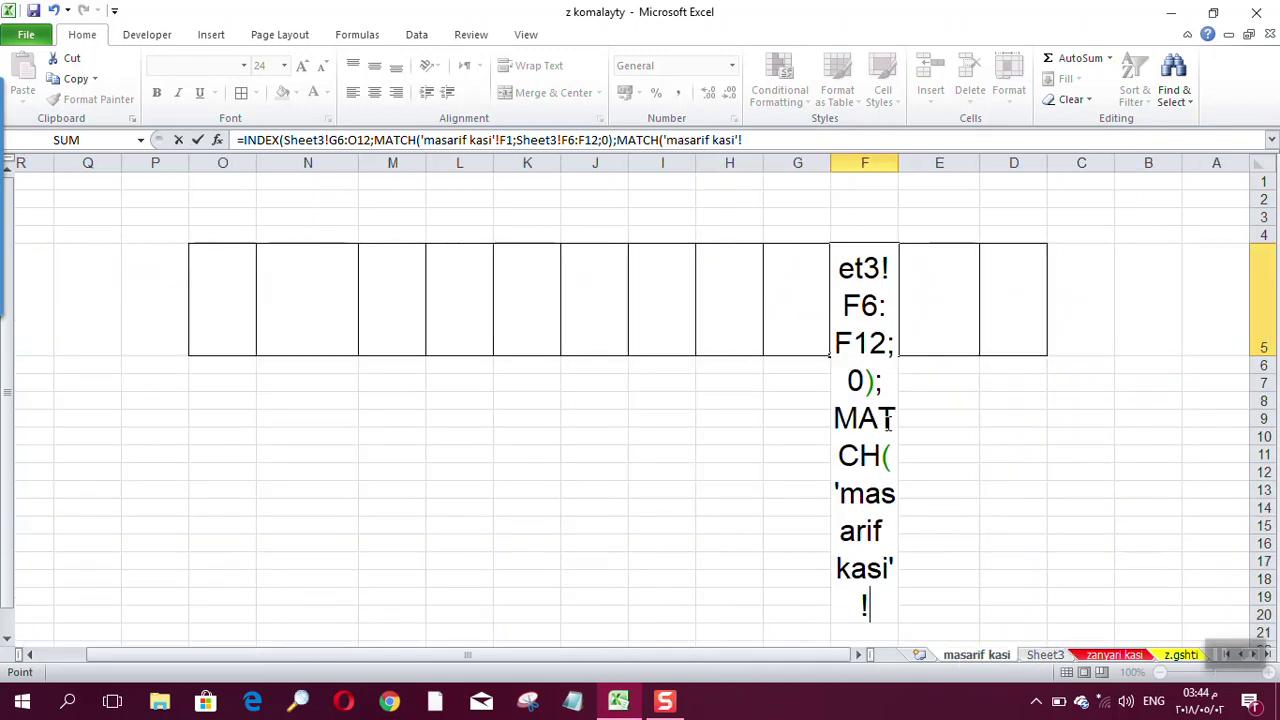
click(743, 180)
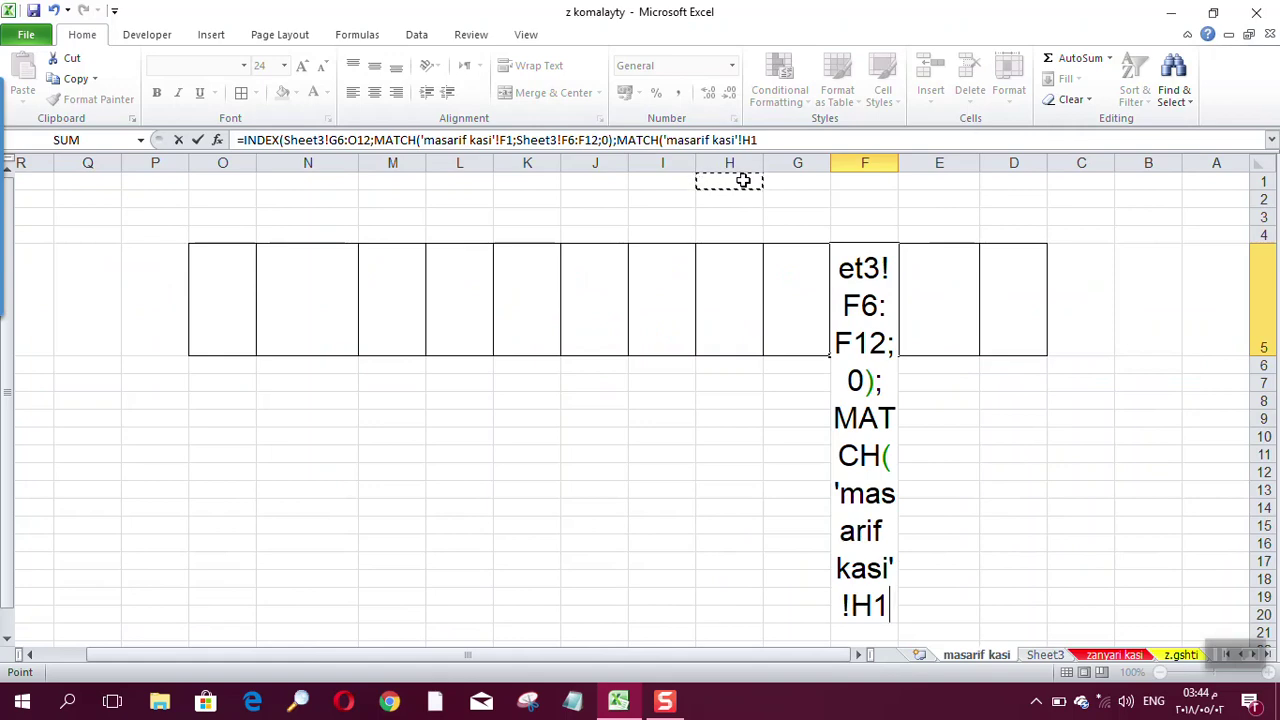
text(;)
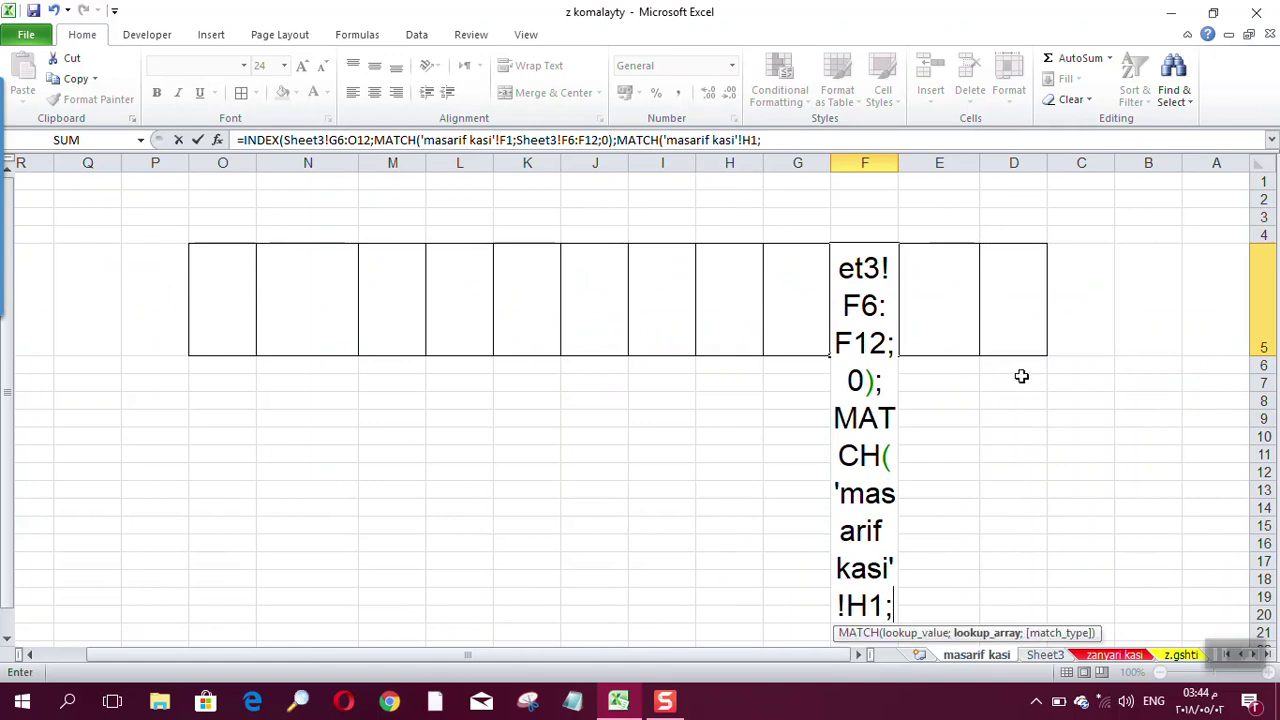
Step: Complete the column MATCH with the headers Sheet3!G5:O5 and match type 0, and enter the formula in F5
click(1044, 658)
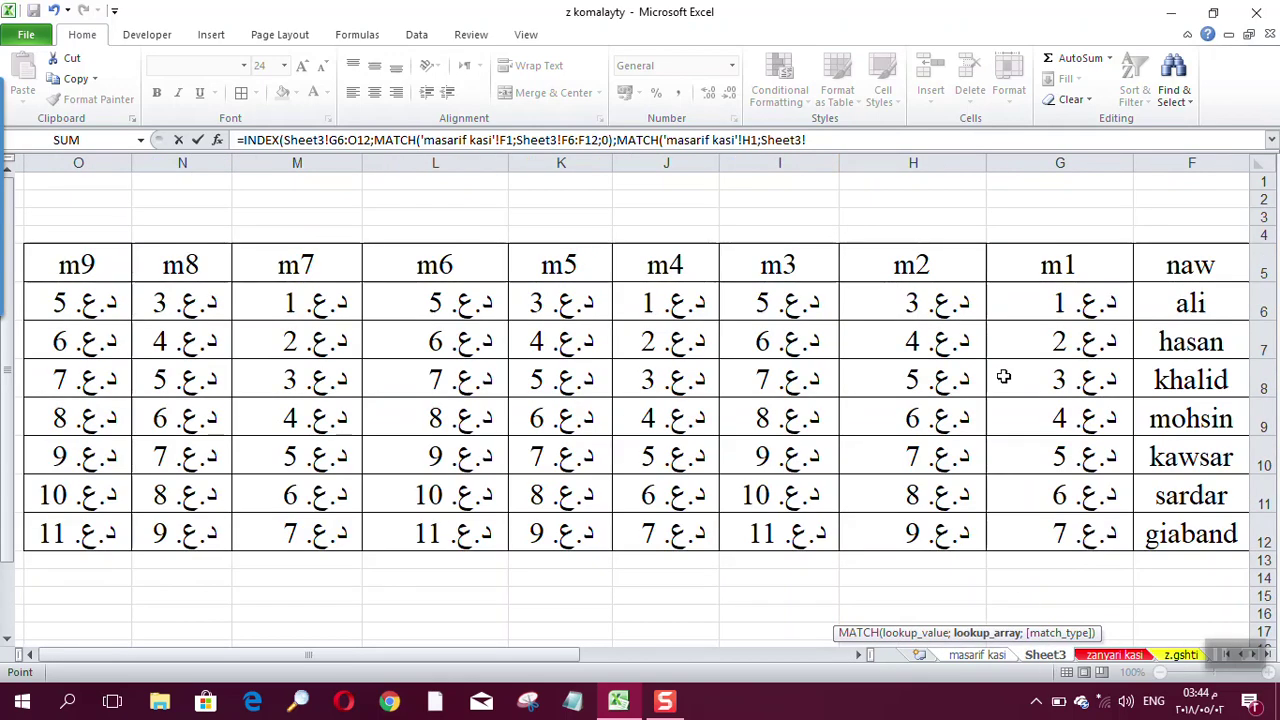
drag(826, 264, 88, 264)
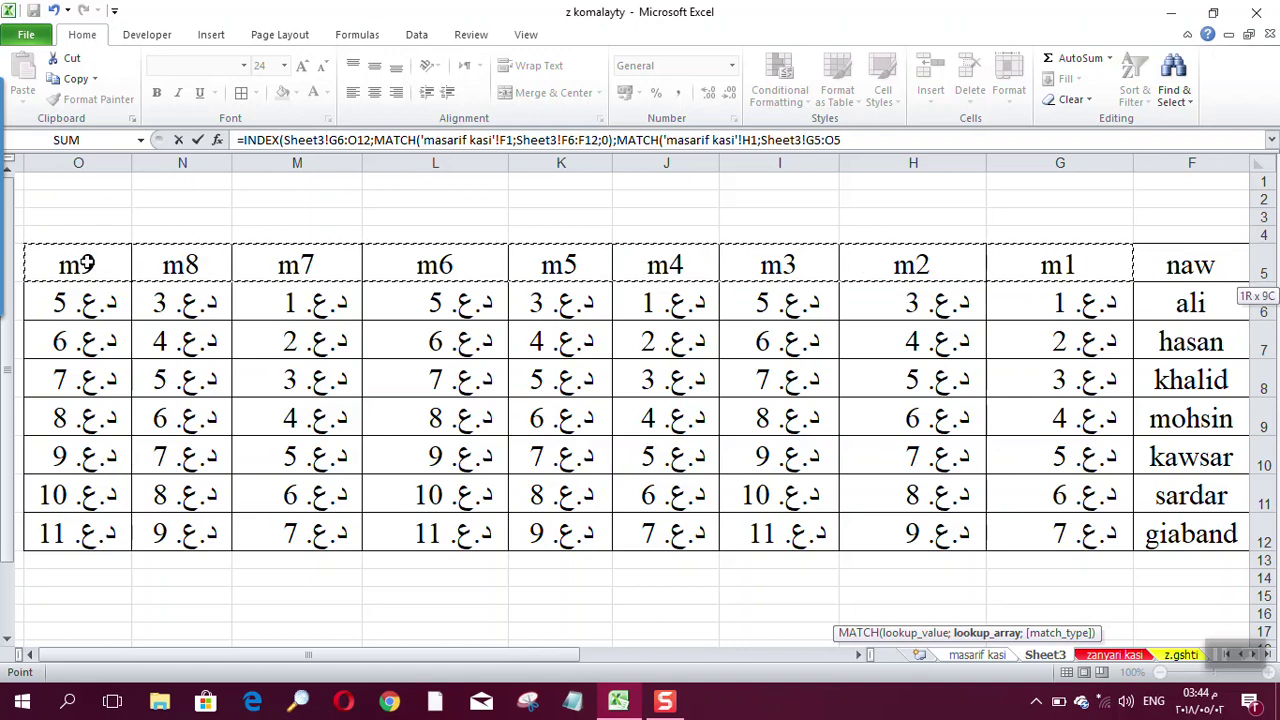
text(;)
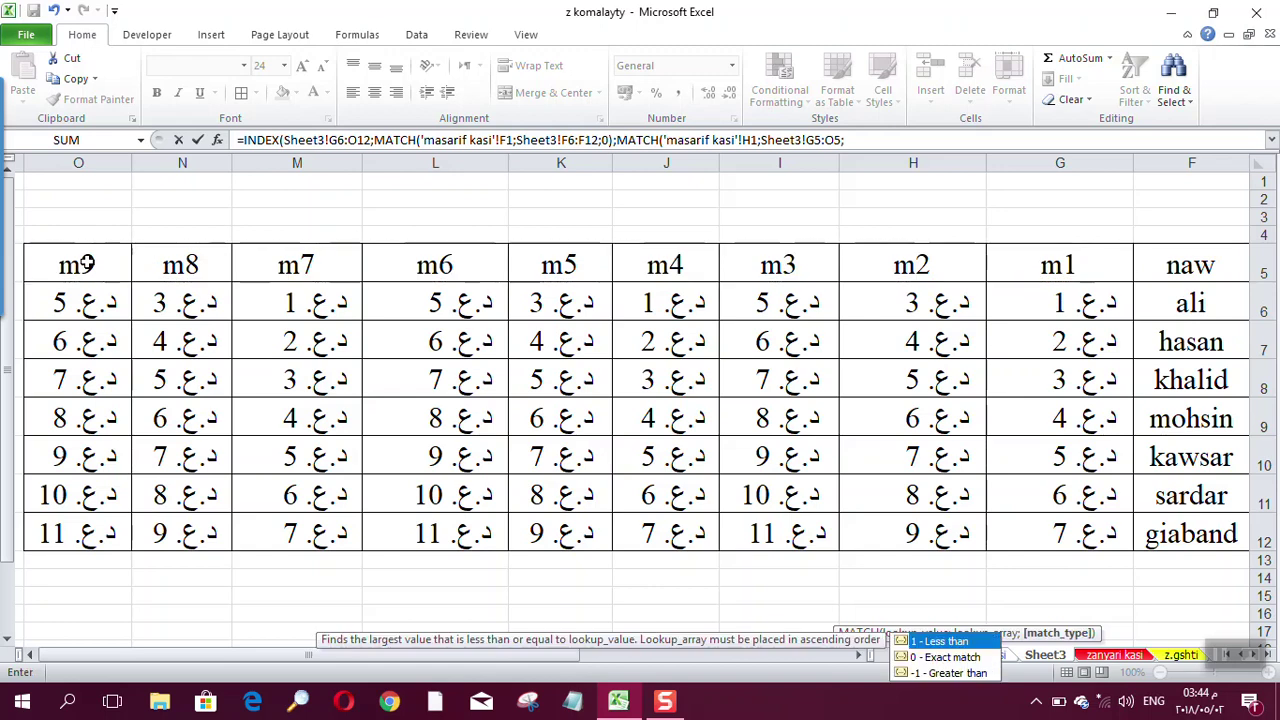
key(BackSpace)
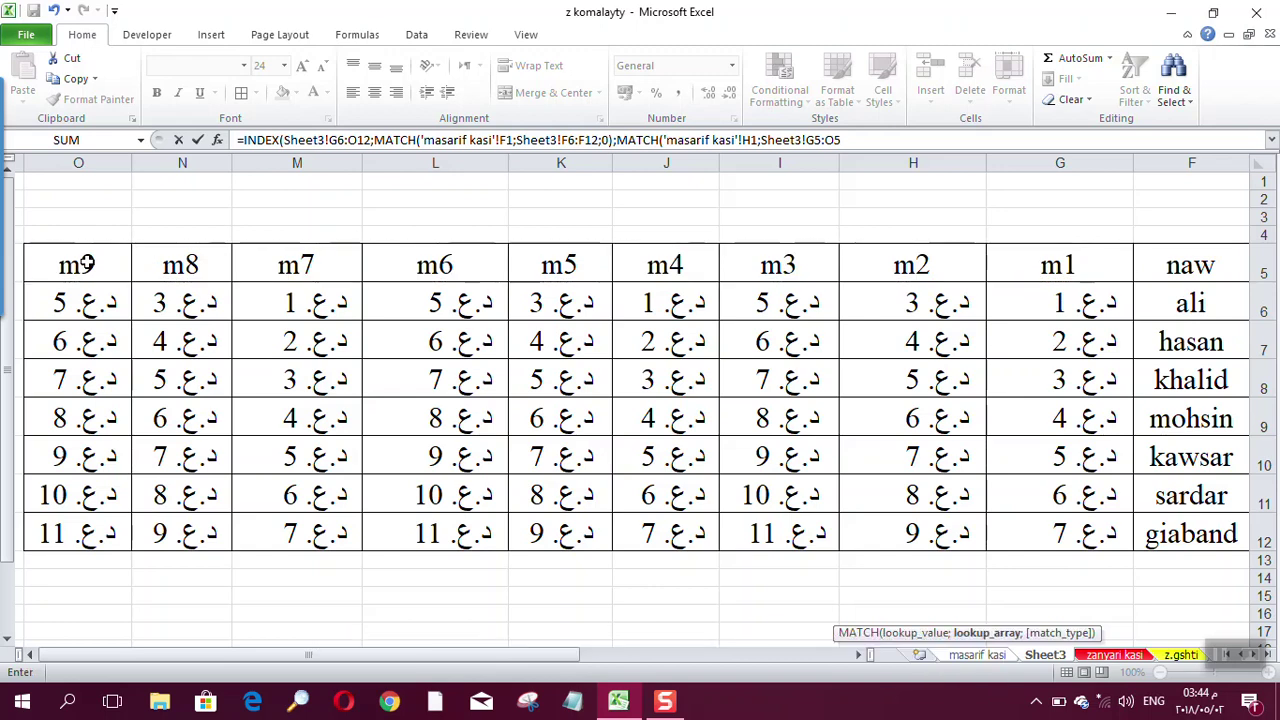
text(;0)
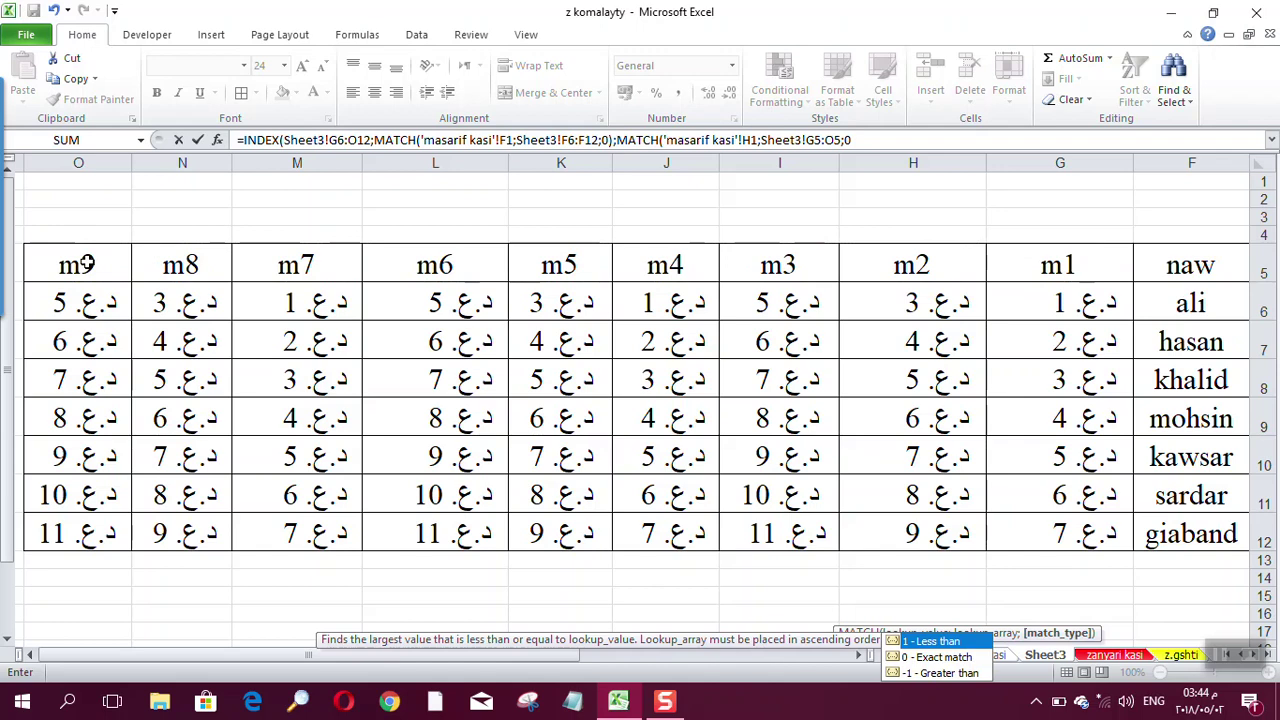
text())
key(Return)
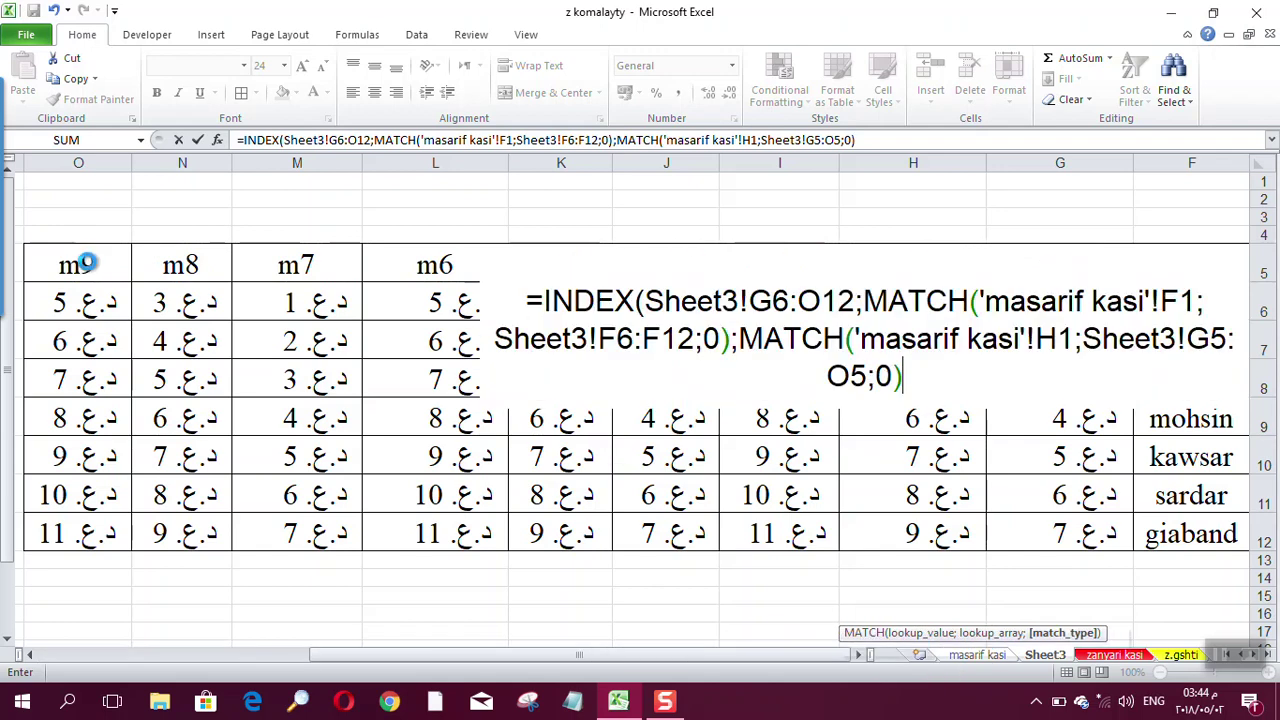
key(Return)
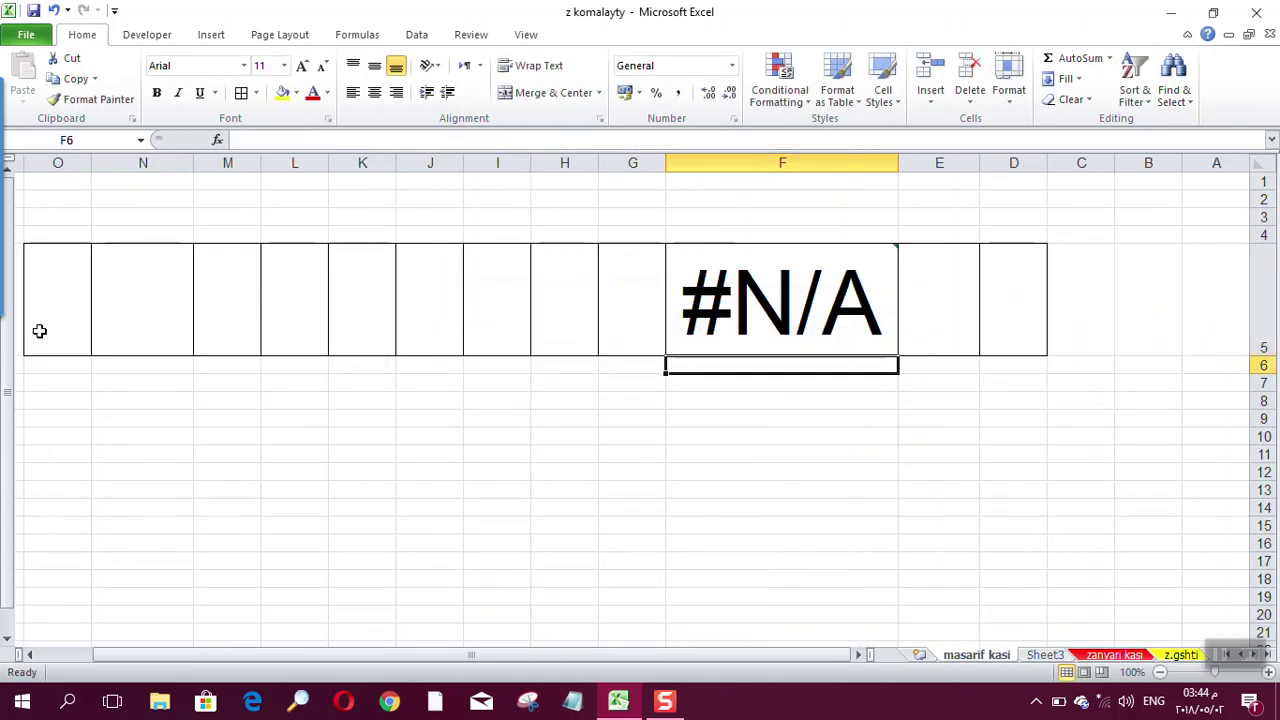
Step: Enter m1 as the column lookup value in H1 and review the INDEX formula in F5
click(797, 300)
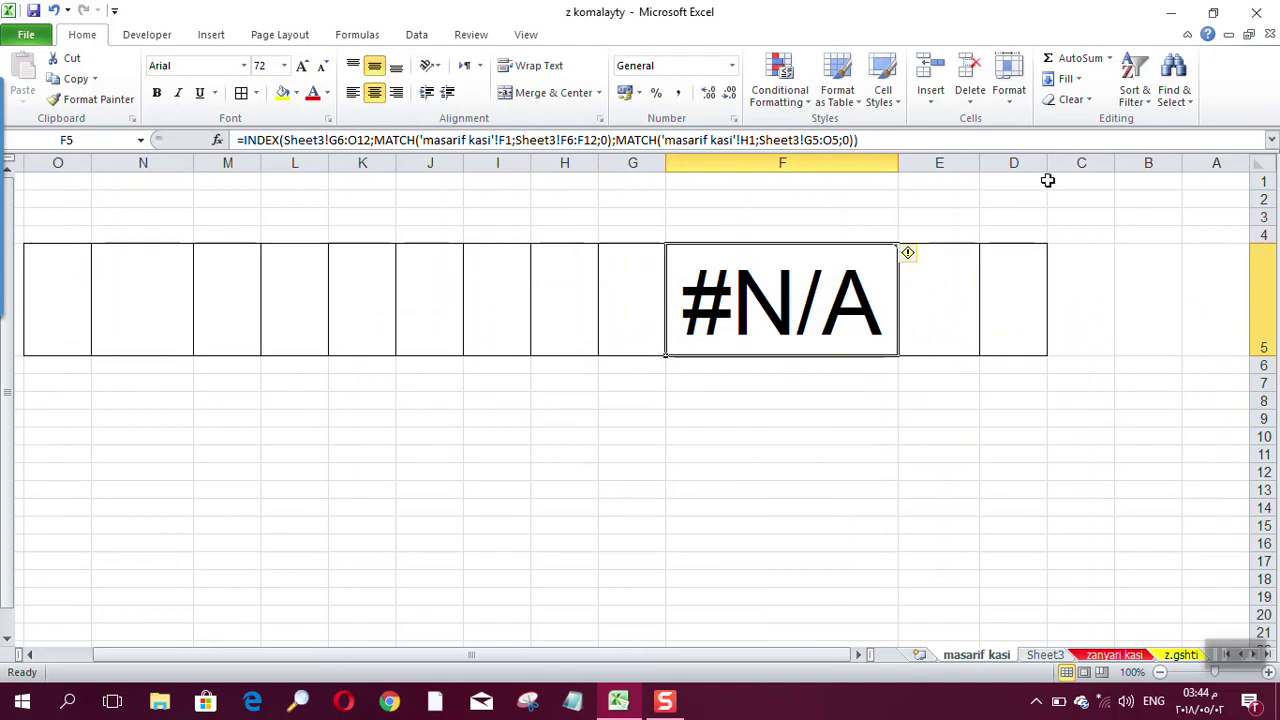
click(563, 182)
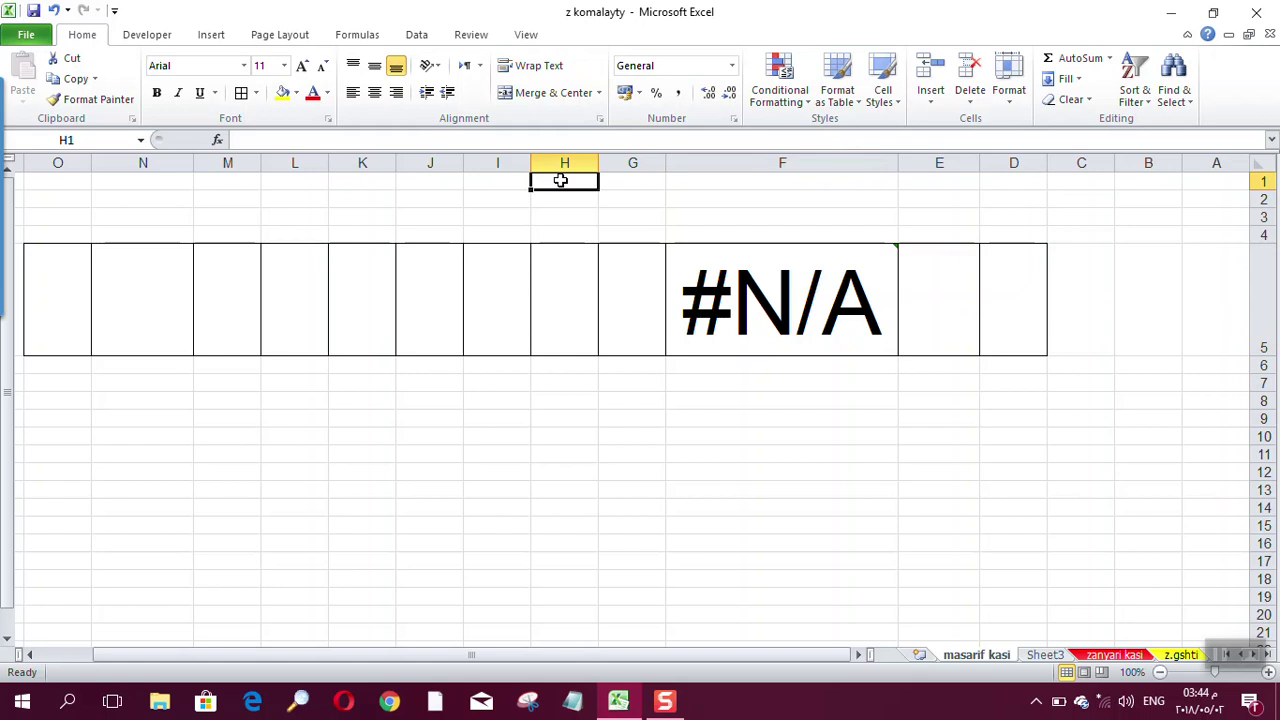
text(m1)
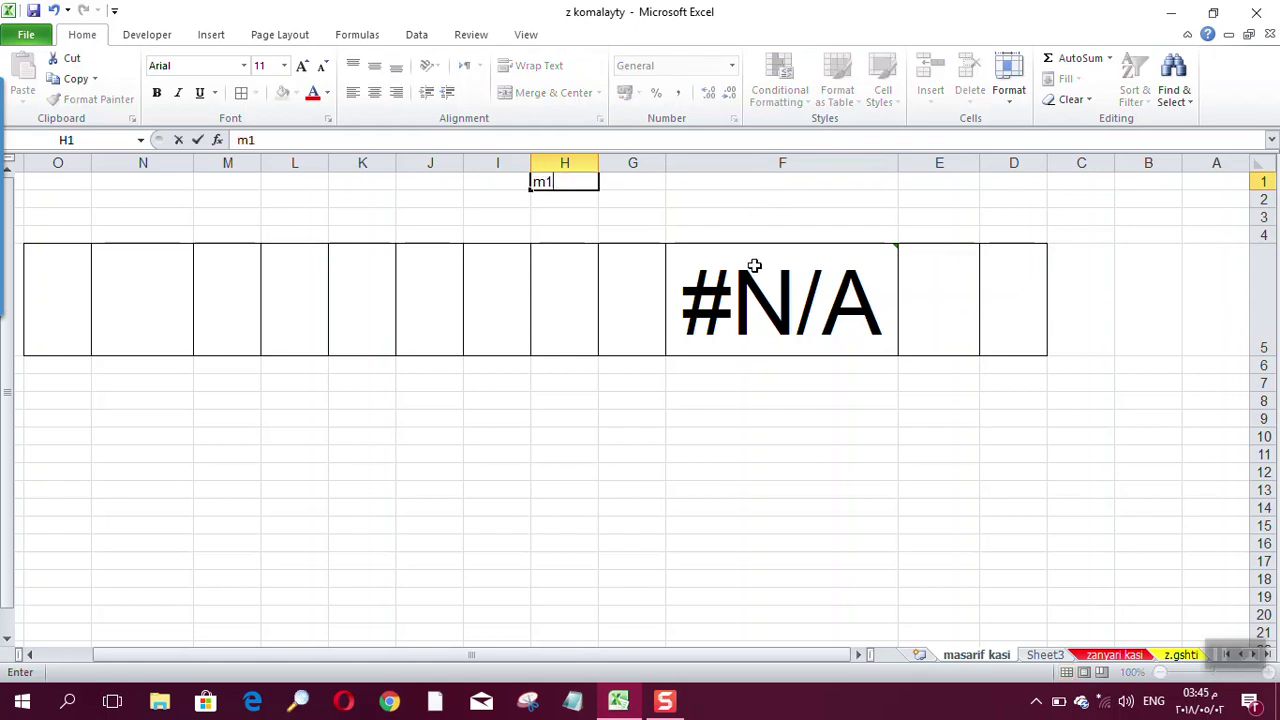
click(746, 382)
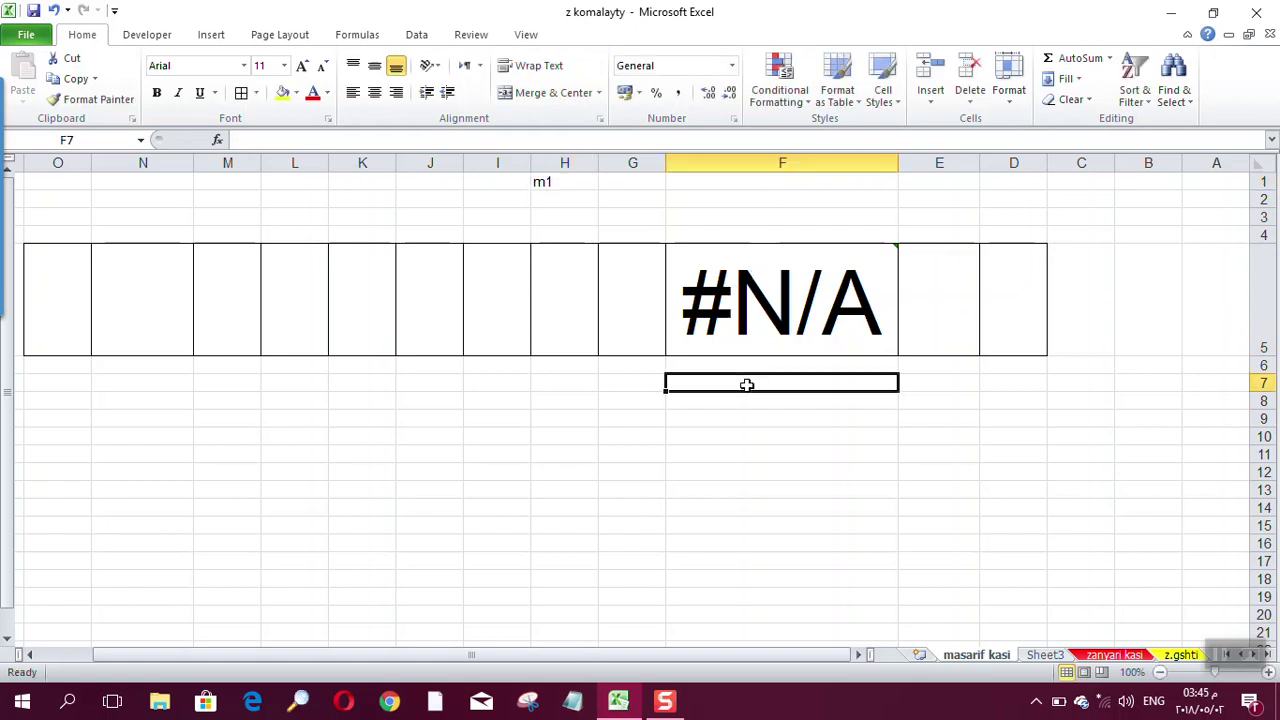
click(734, 312)
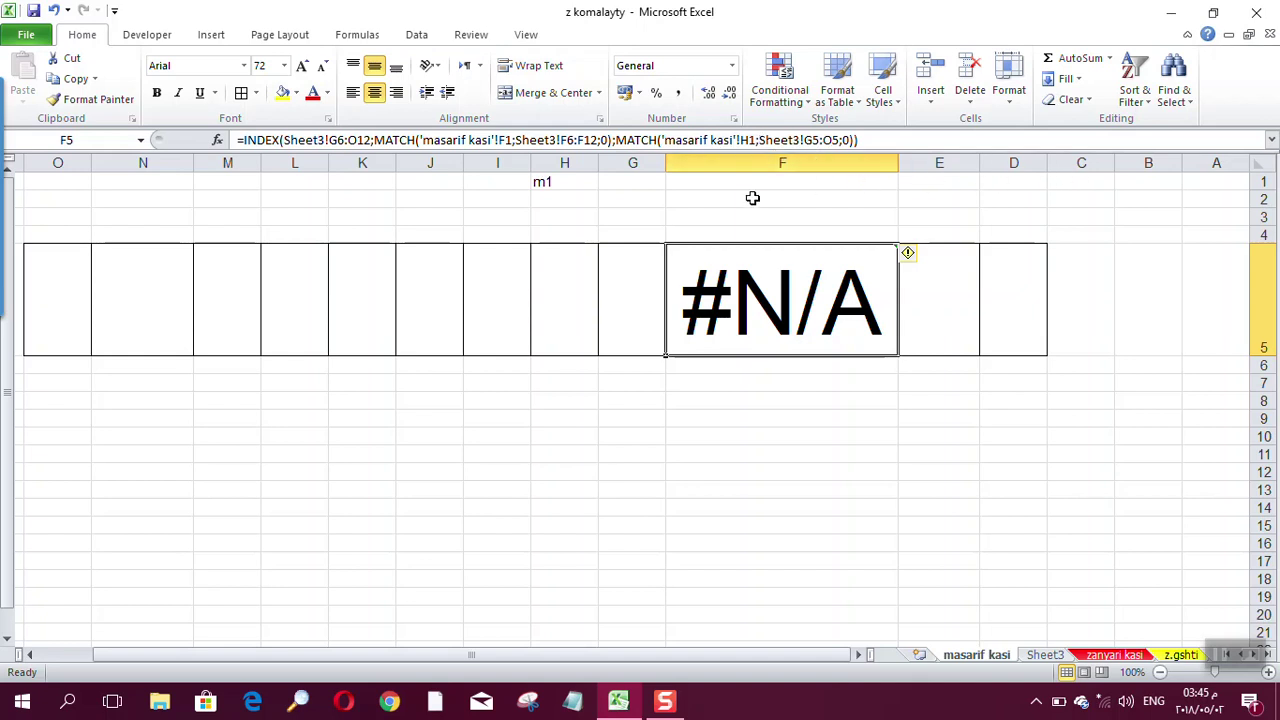
Step: Enter the first person's name from Sheet3's naw column in G1
click(637, 182)
text(ali)
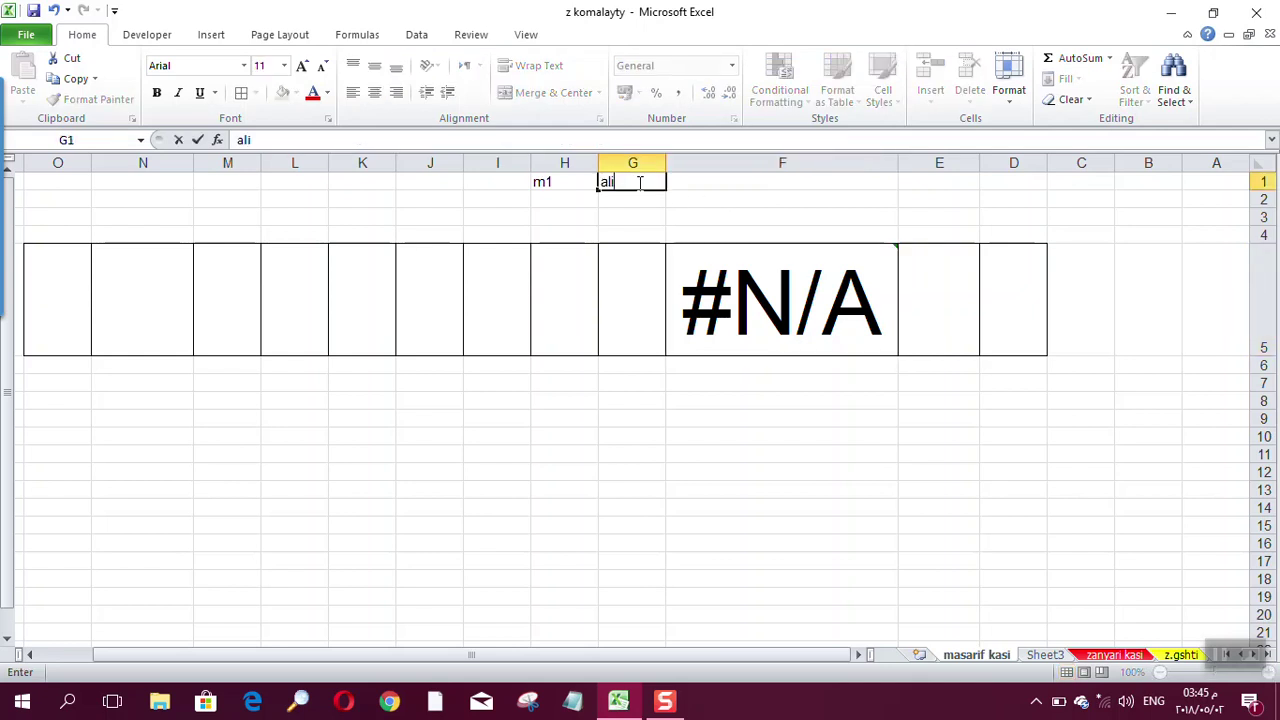
key(Return)
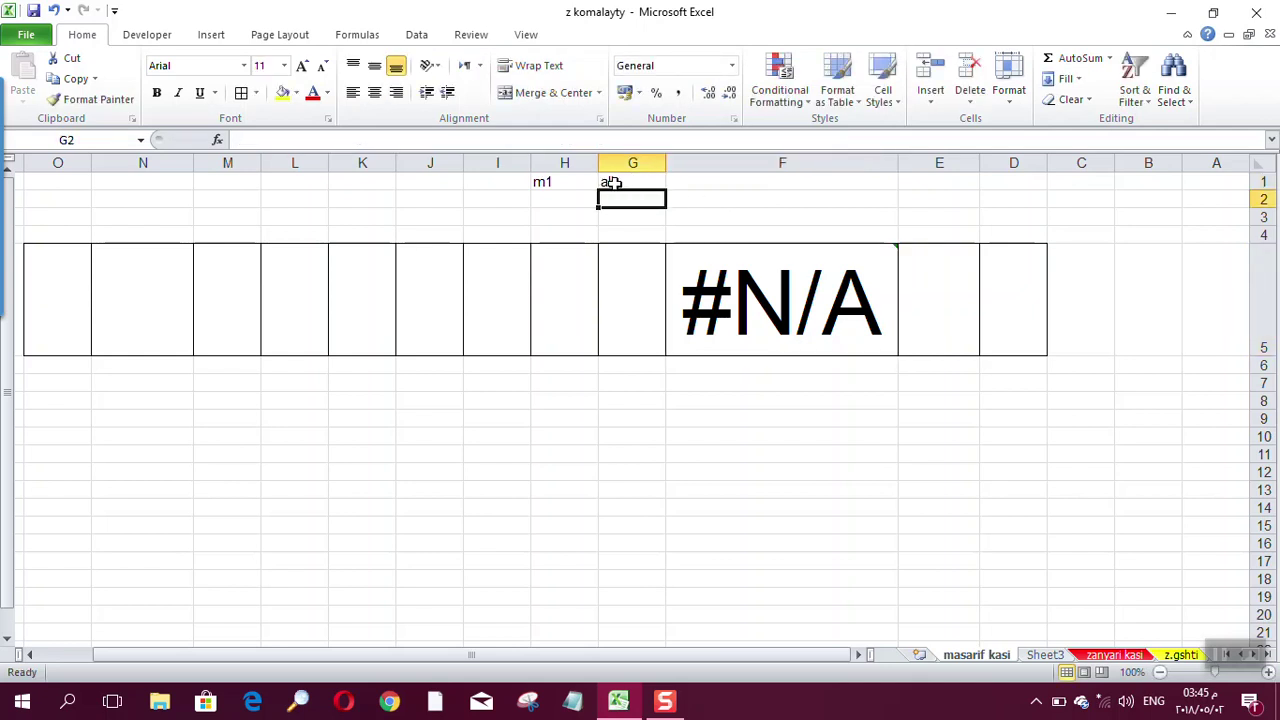
click(612, 182)
Step: Check the row lookup reference in F5's formula and enter the first person's name from Sheet3 in F1
click(737, 281)
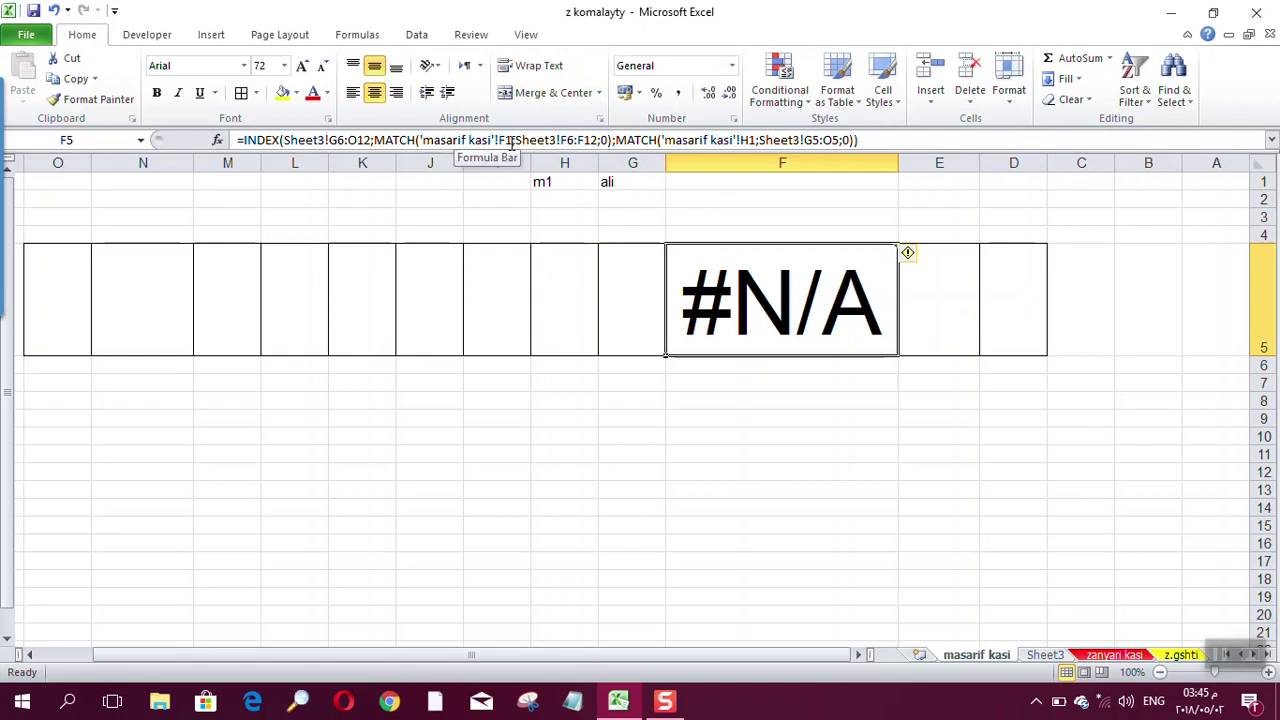
click(733, 180)
text(ali)
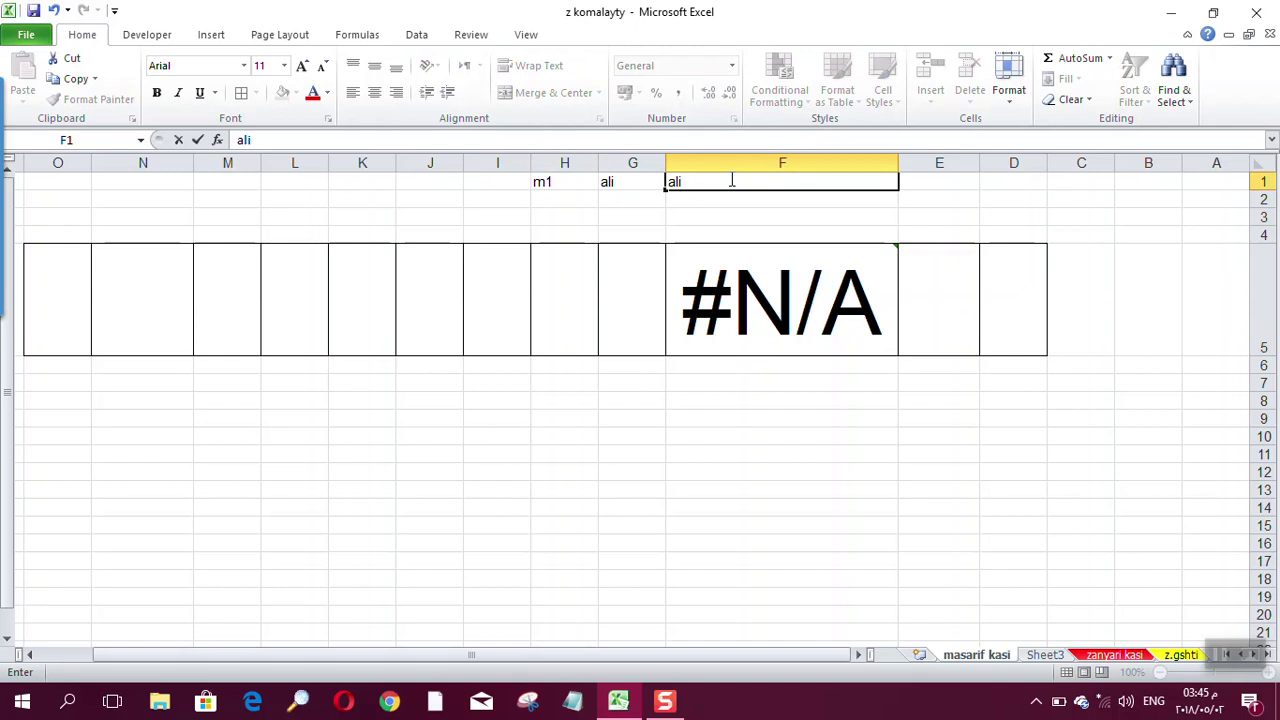
key(Return)
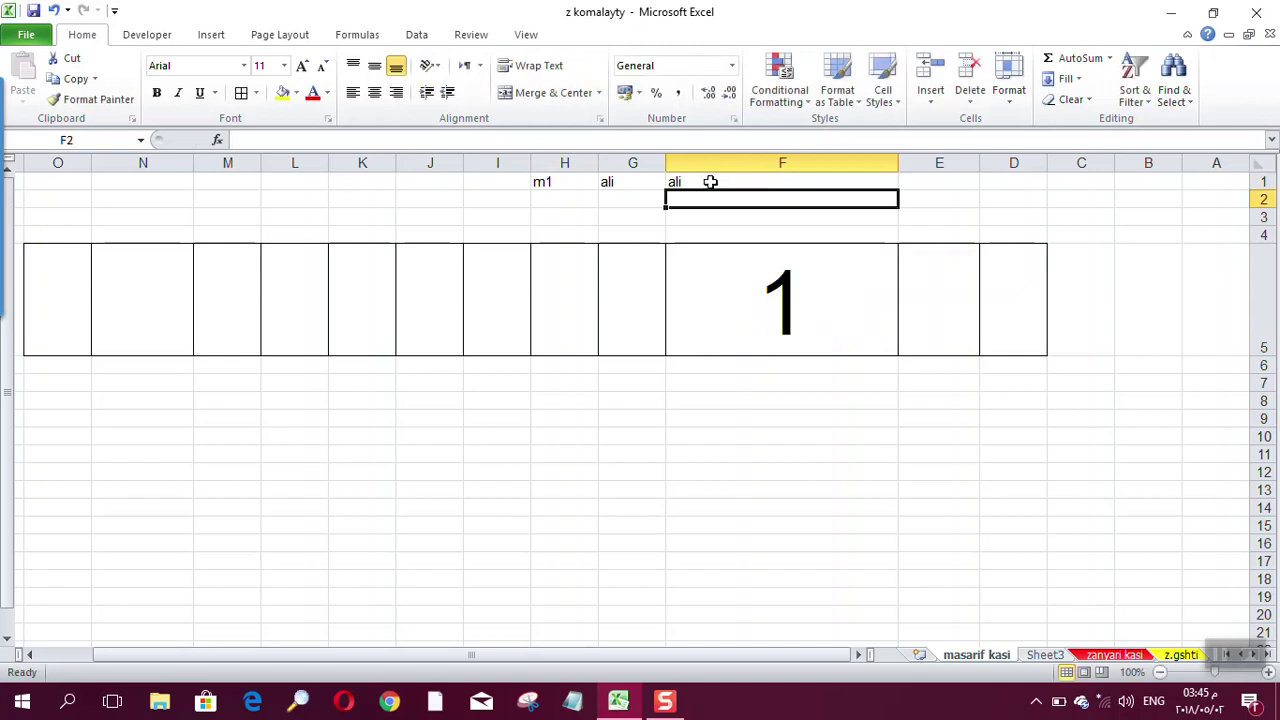
click(710, 181)
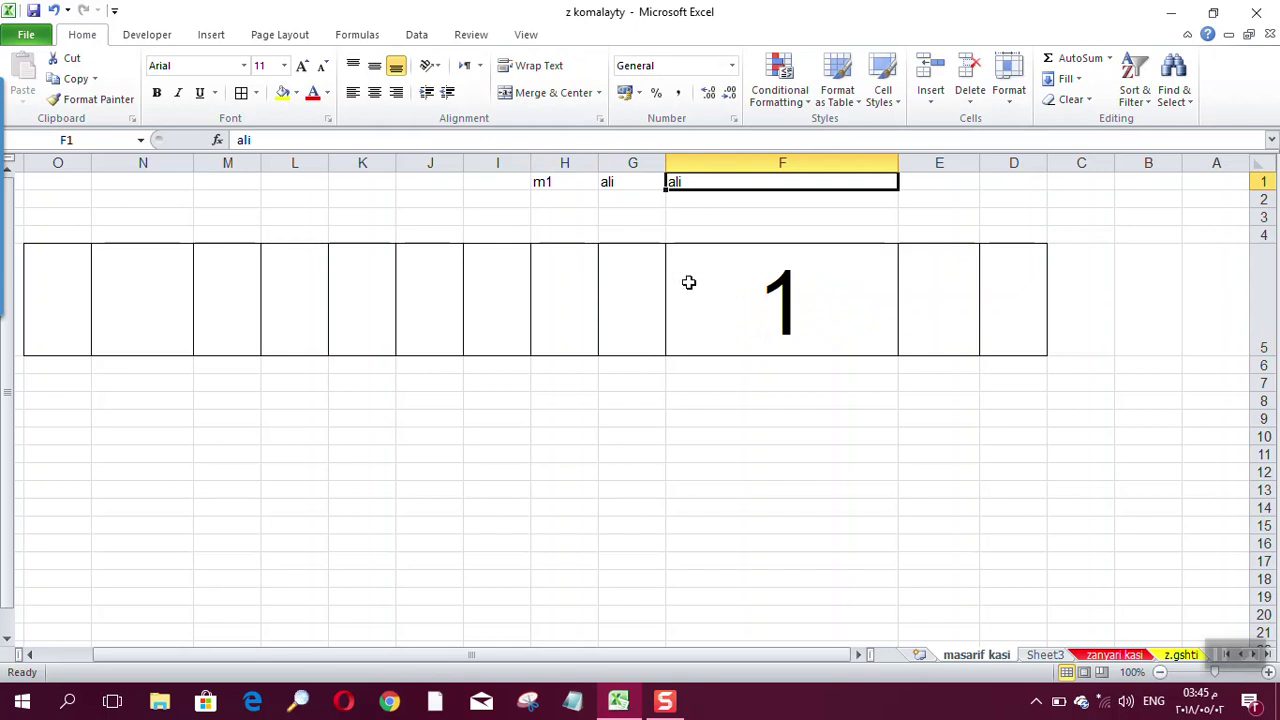
Step: Format F5 with the Accounting number format using the د.ع. currency symbol and no decimal places
click(745, 295)
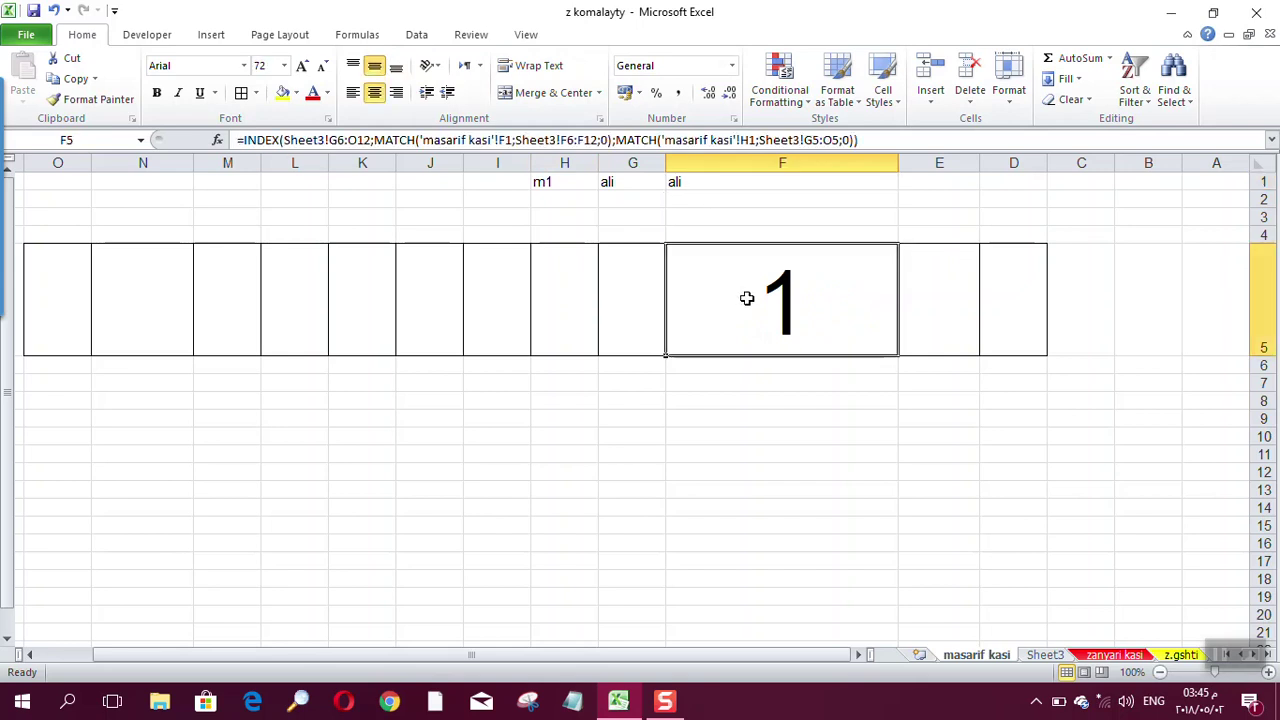
click(639, 92)
click(660, 117)
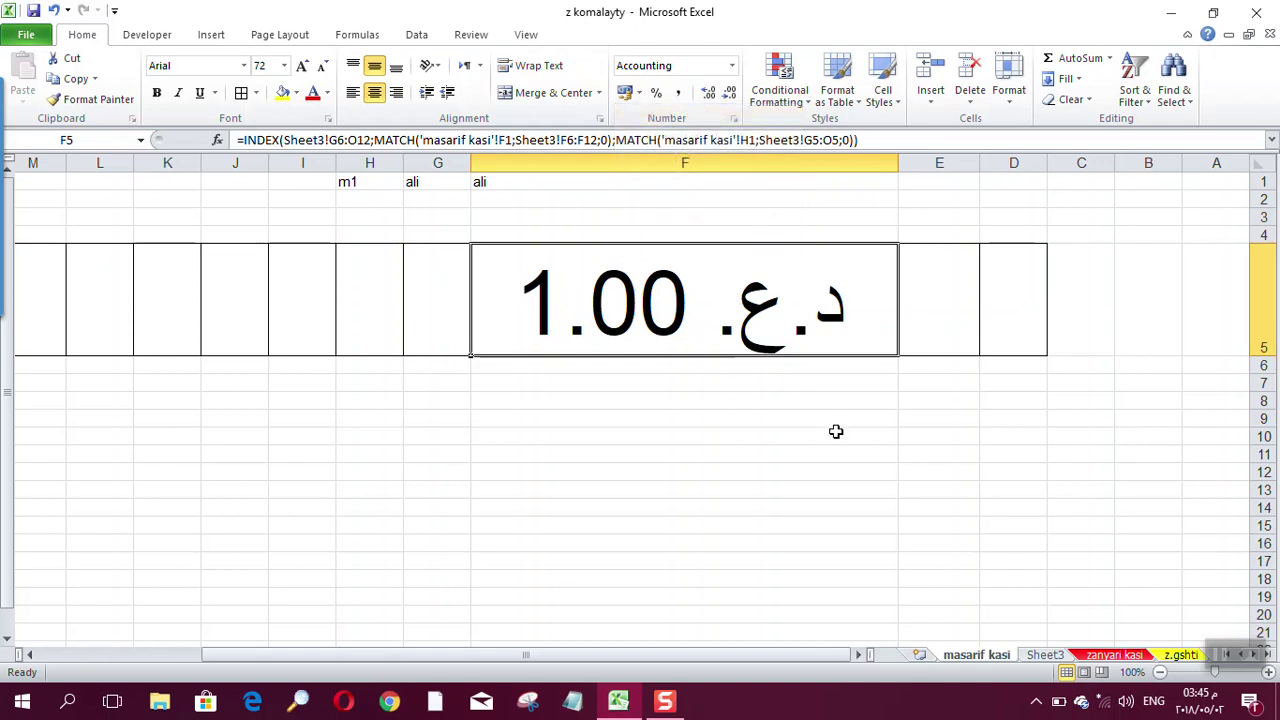
click(834, 434)
click(712, 310)
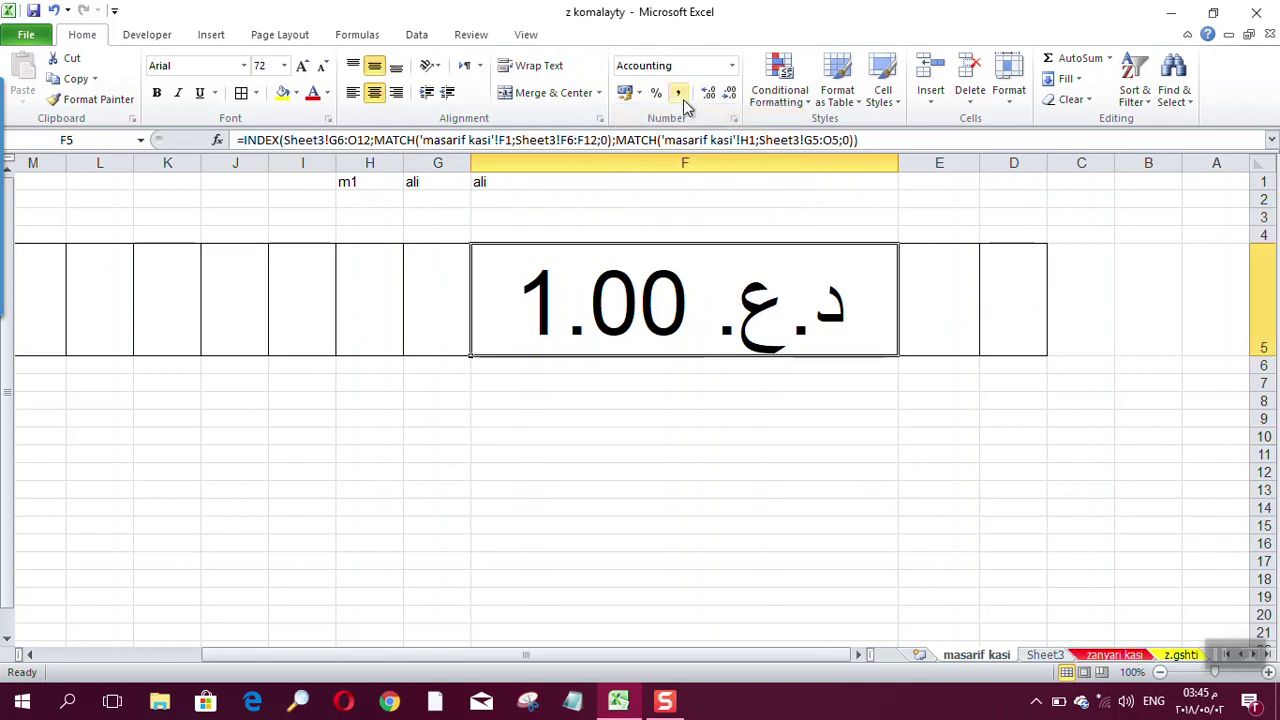
click(731, 92)
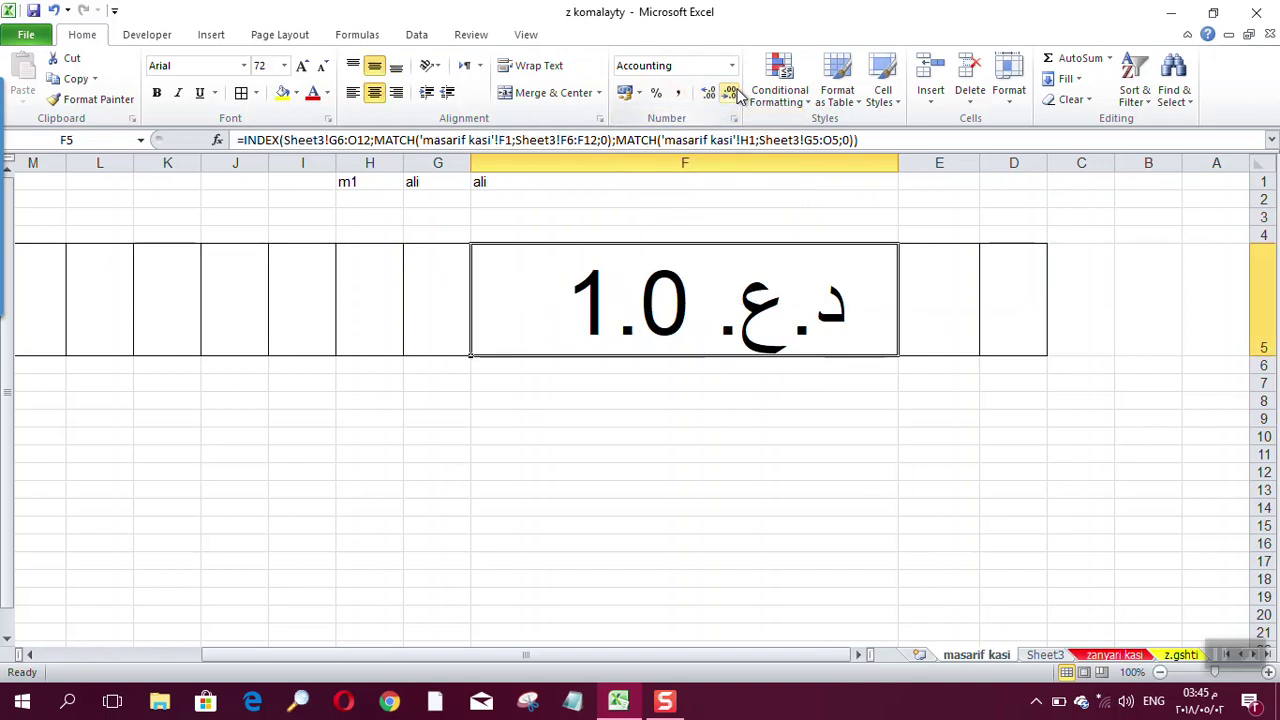
click(735, 92)
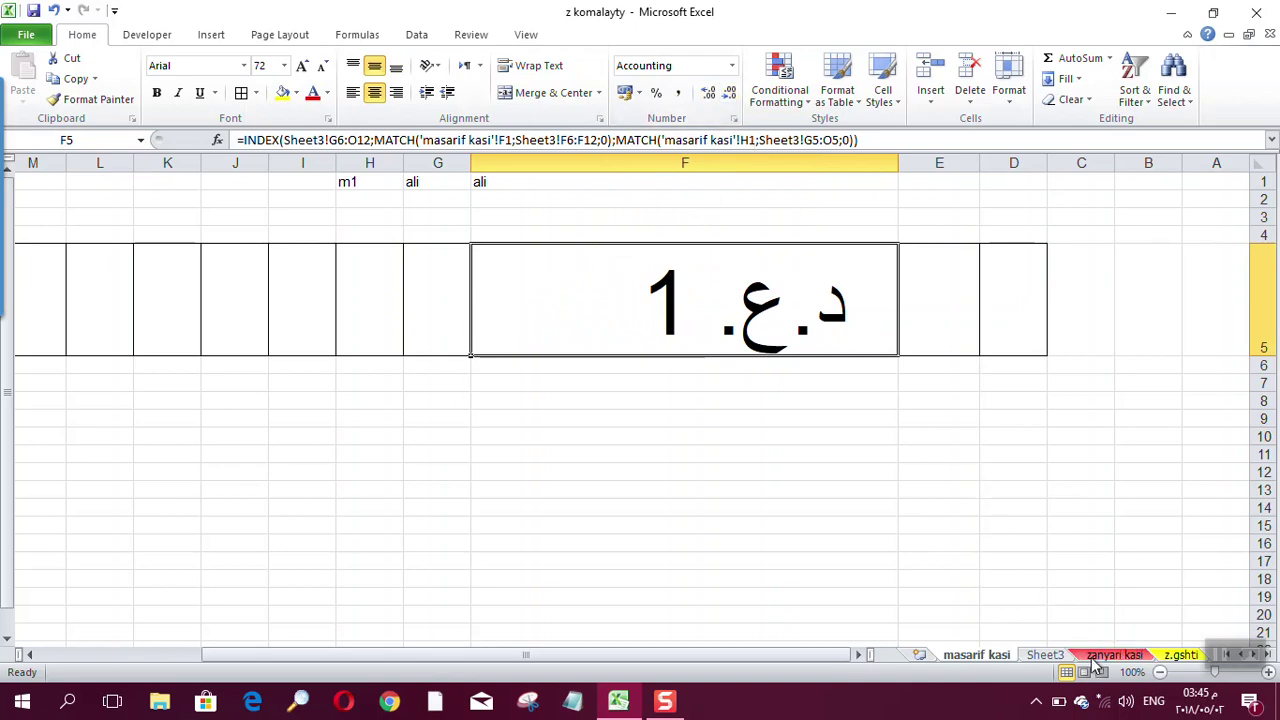
Step: Compare the F5 result with the first person's m1 value on Sheet3, and test the lookup with m6 in 'masarif kasi'!H1
click(1045, 656)
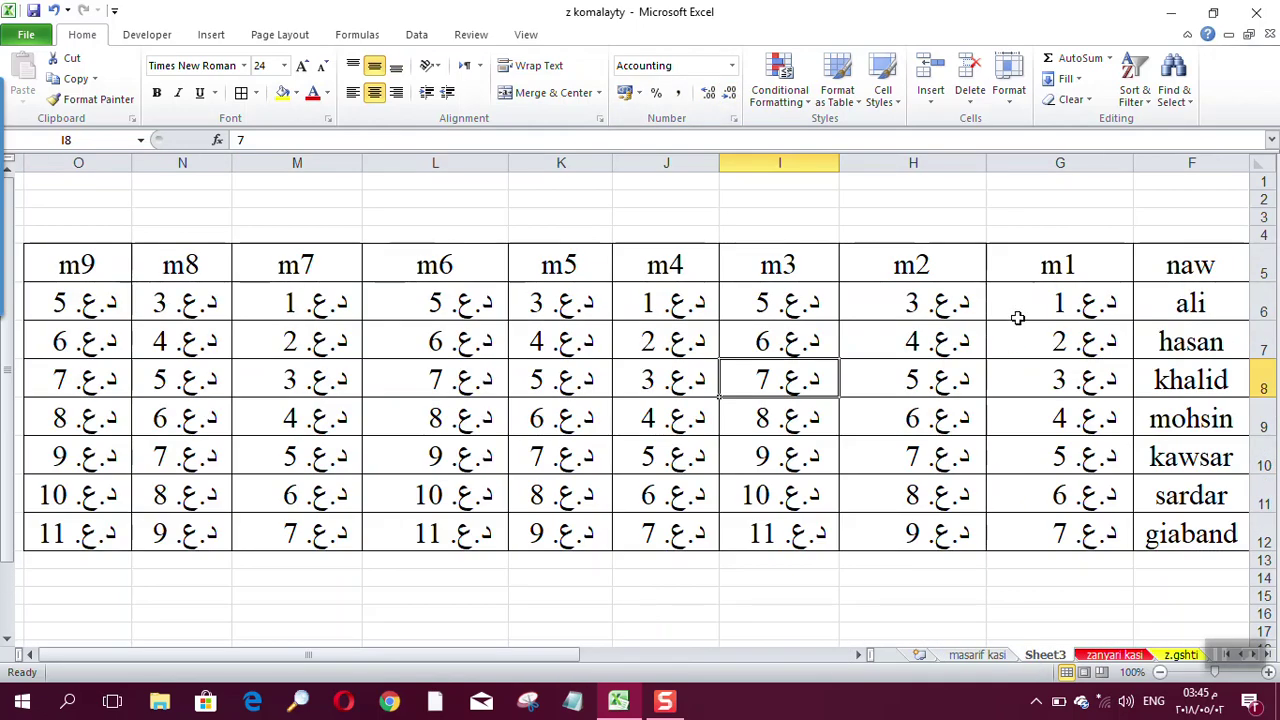
click(1170, 308)
click(1066, 306)
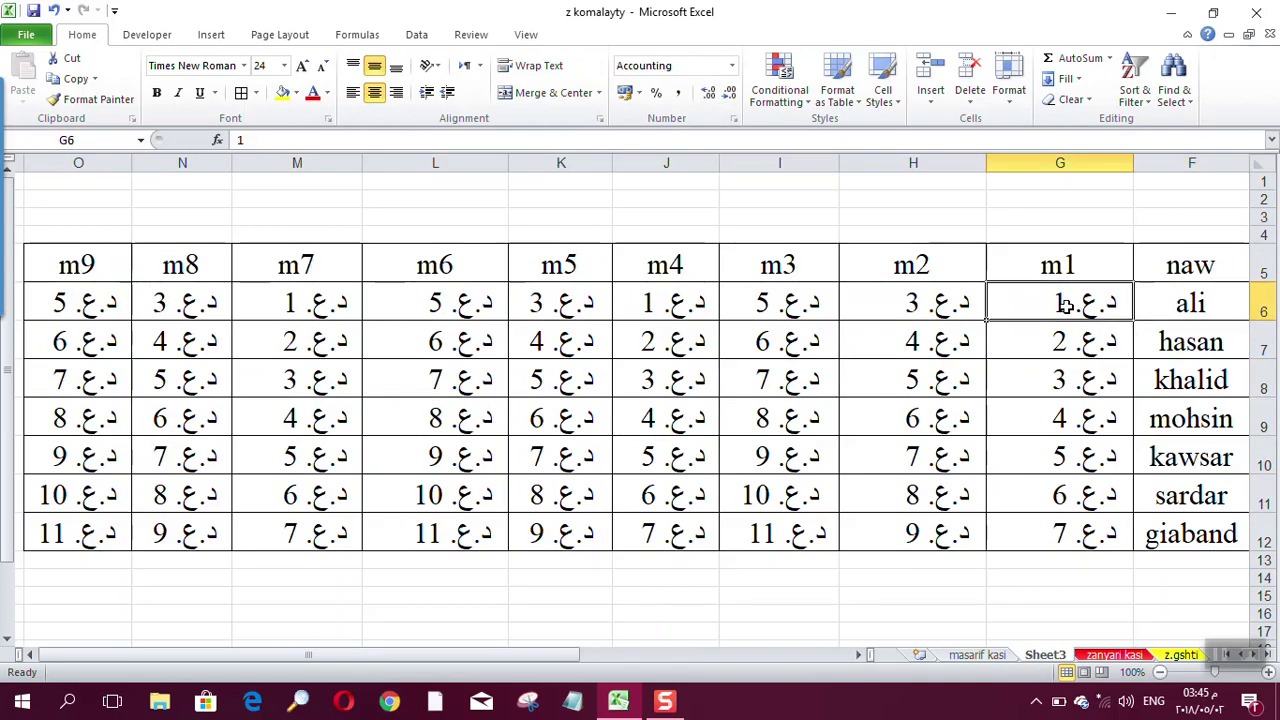
click(471, 264)
click(955, 656)
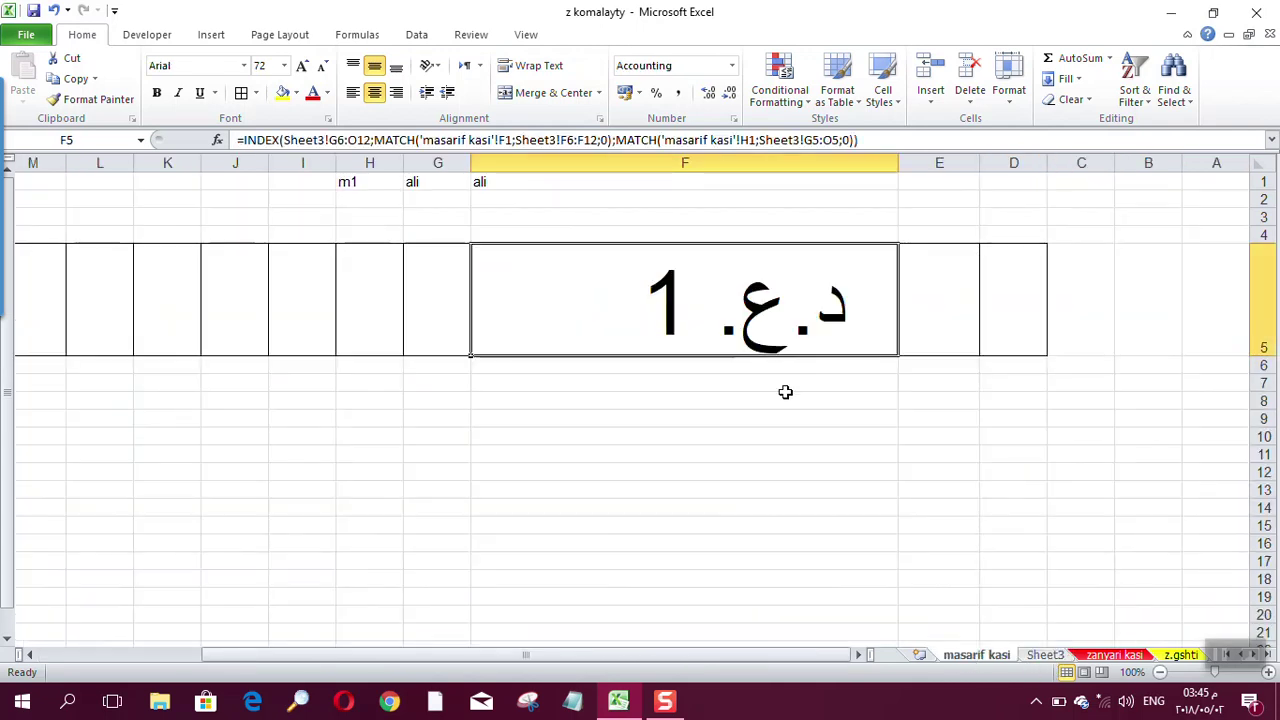
click(364, 183)
text(m6)
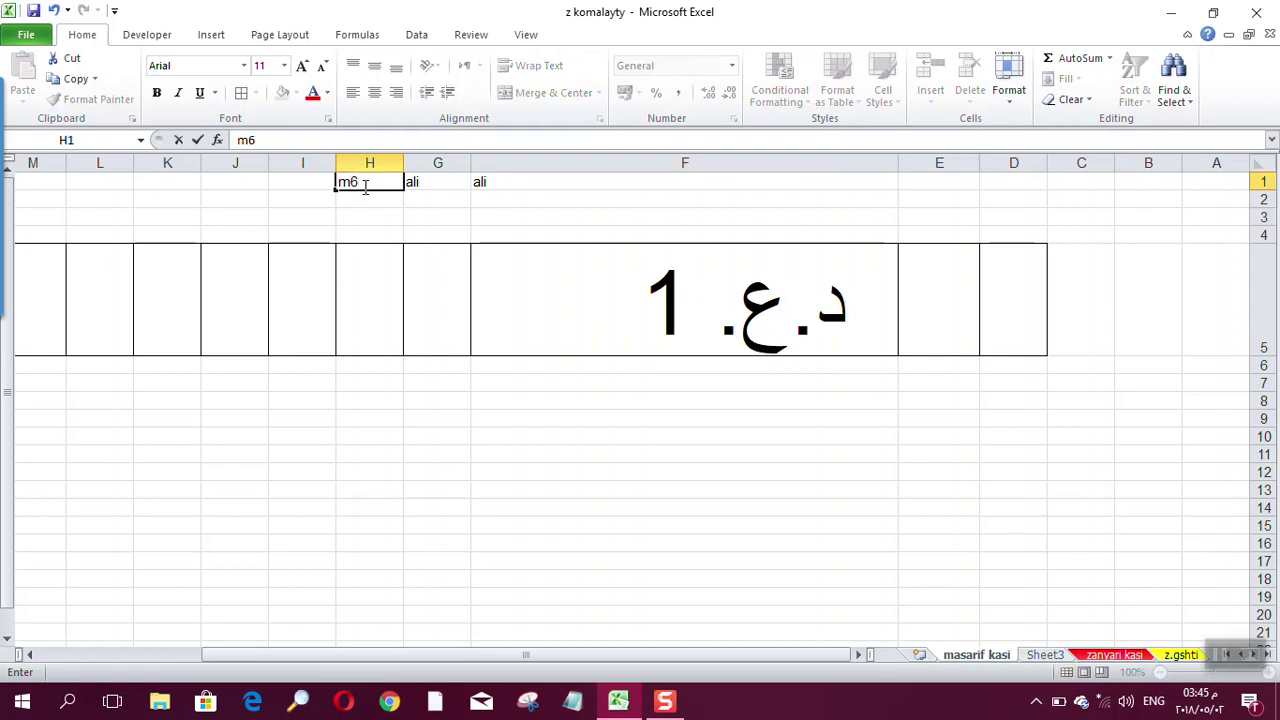
key(Return)
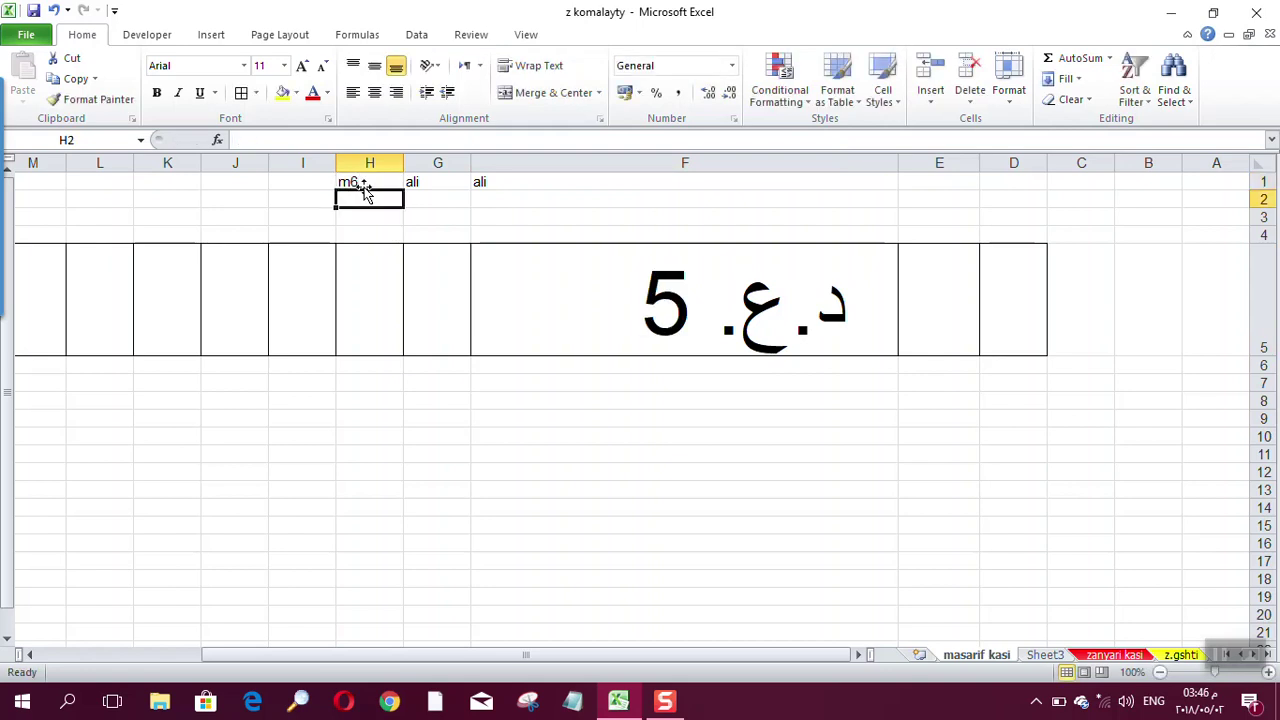
Step: Set the column lookup value in H1 to m7
click(355, 181)
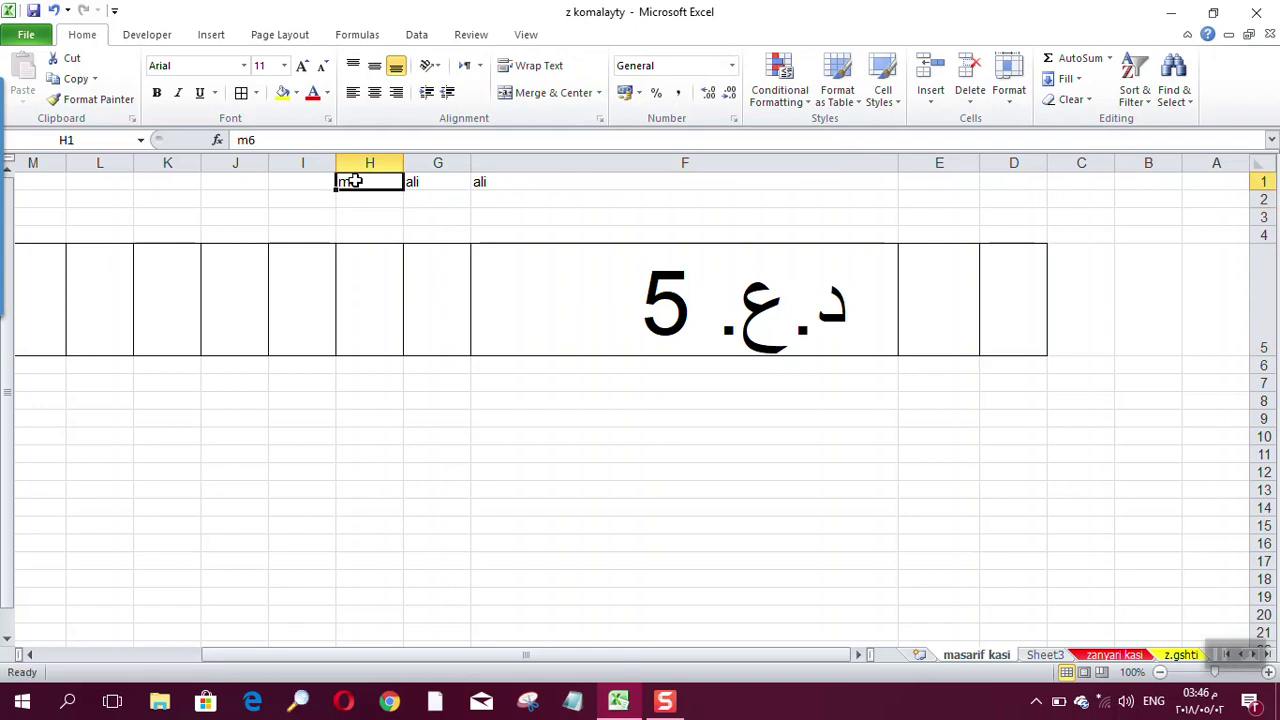
text(m)
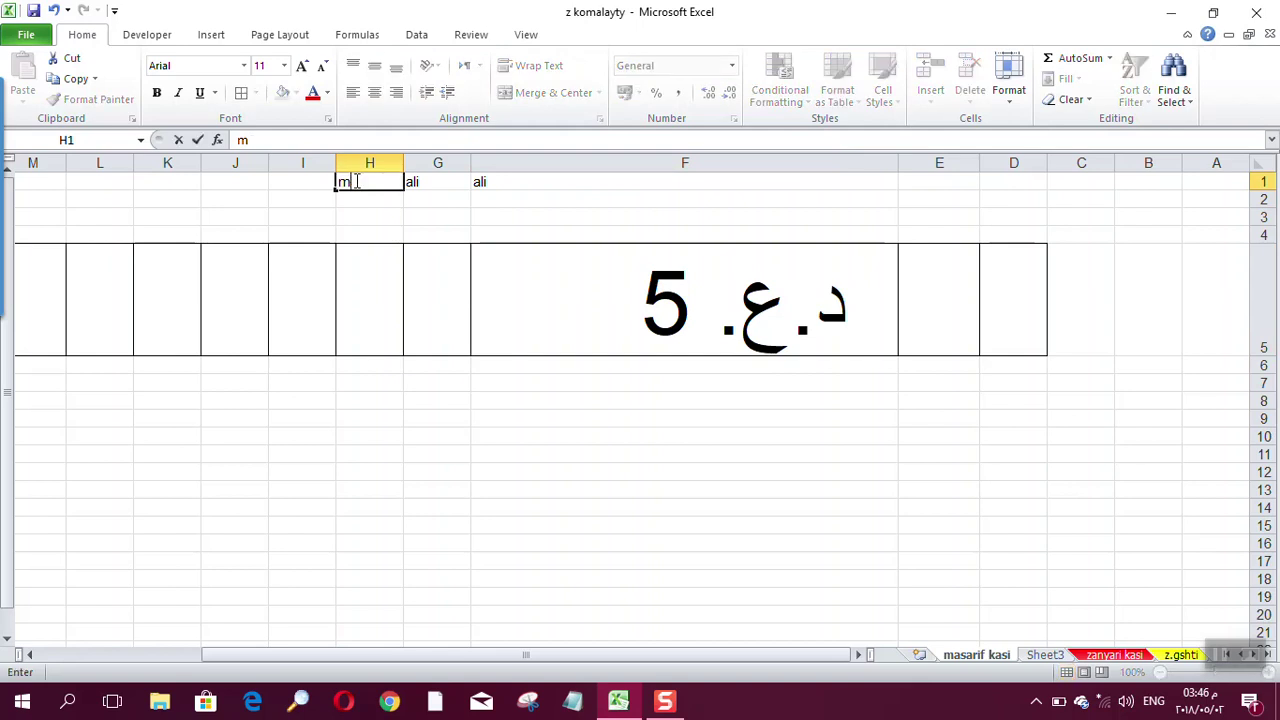
text(8)
key(BackSpace)
key(Return)
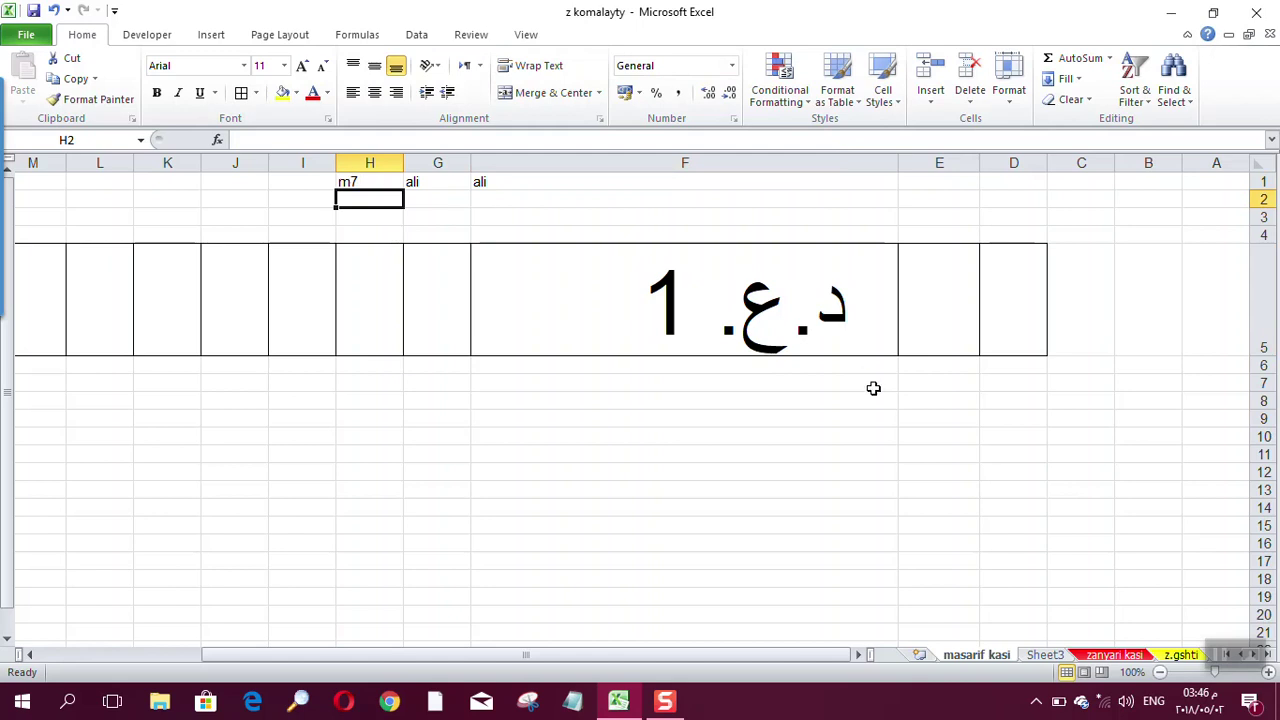
mouse_move(1219, 662)
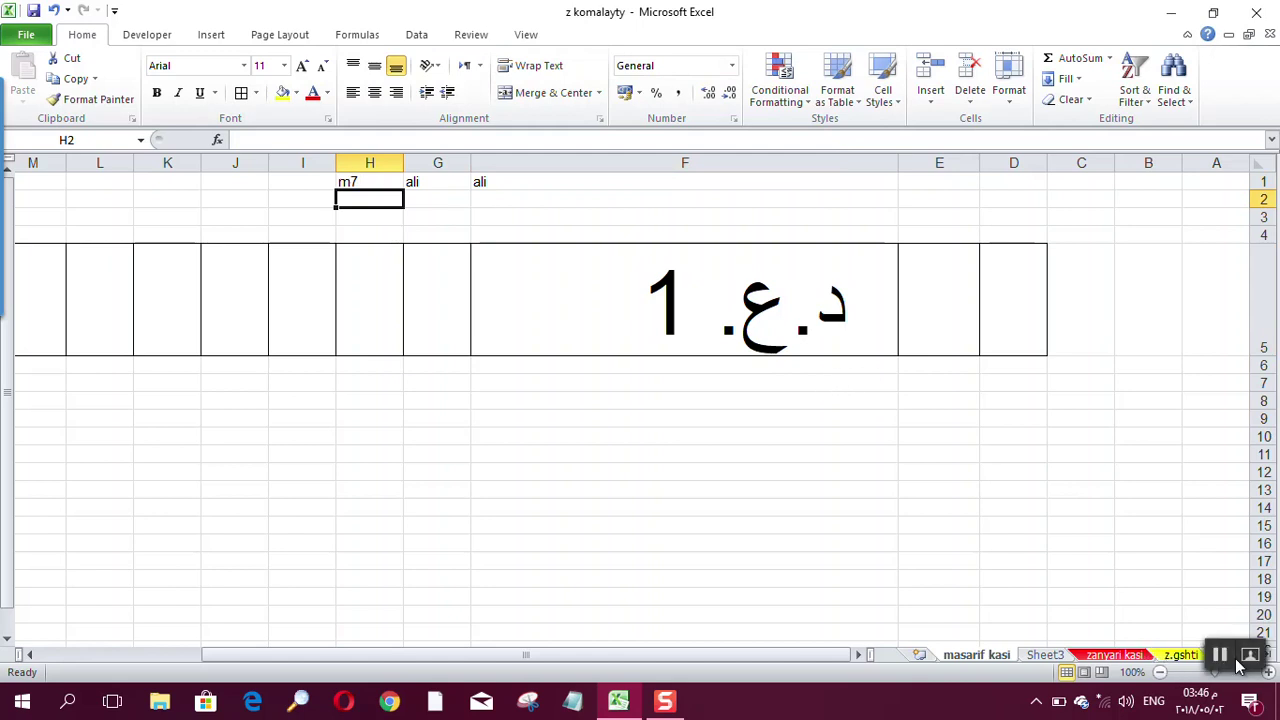